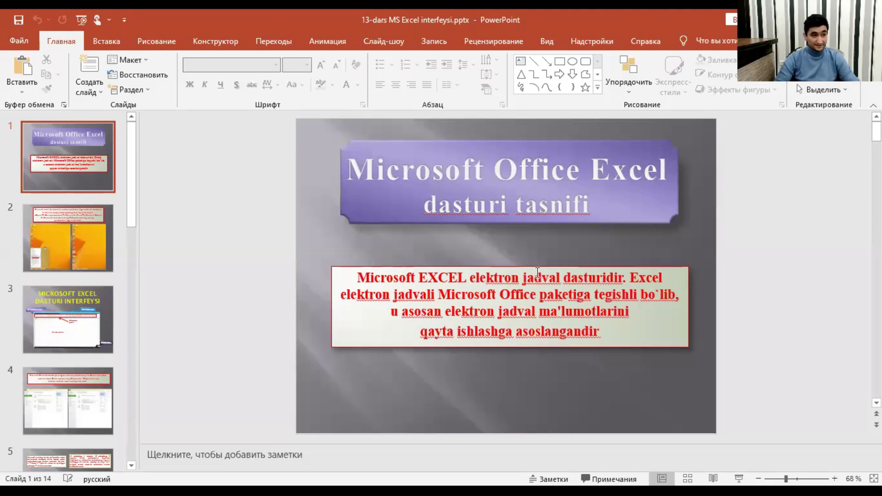
Step: Start the slideshow on the 'Microsoft Office Excel dasturi tasnifi' title slide
key(F5)
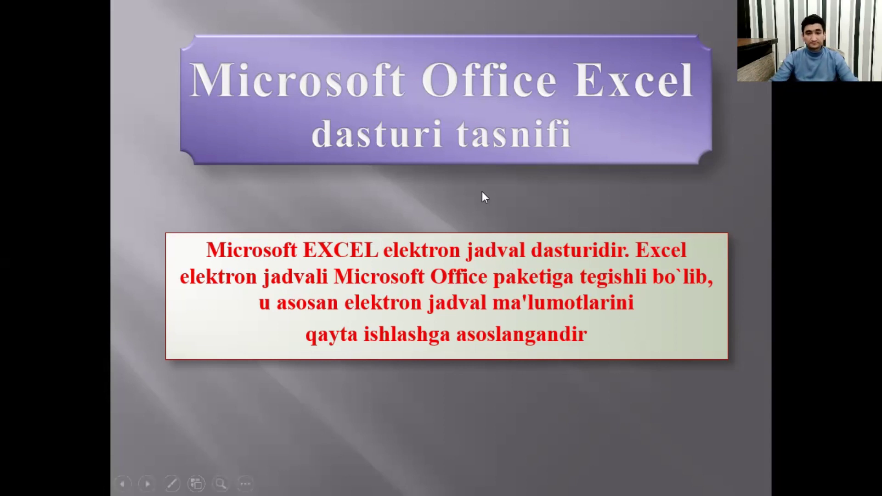
Step: Advance through the launching-Excel and Excel interface slides, then switch to the Excel window
click(368, 117)
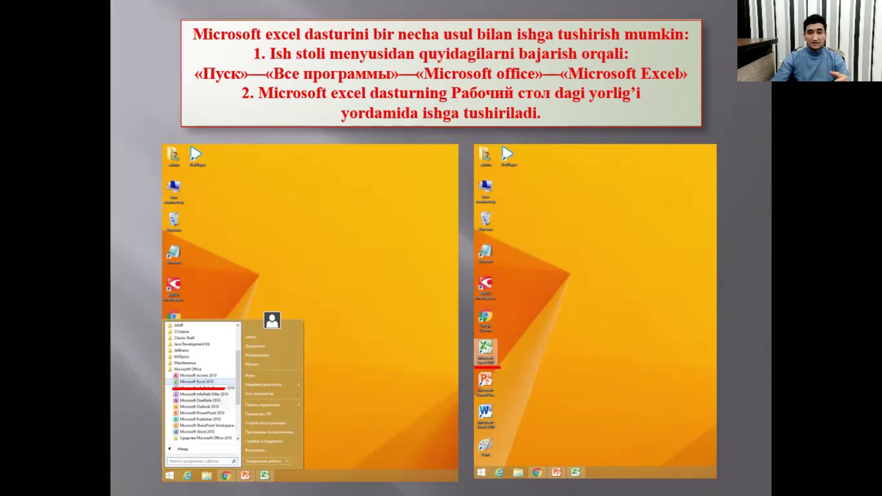
click(565, 116)
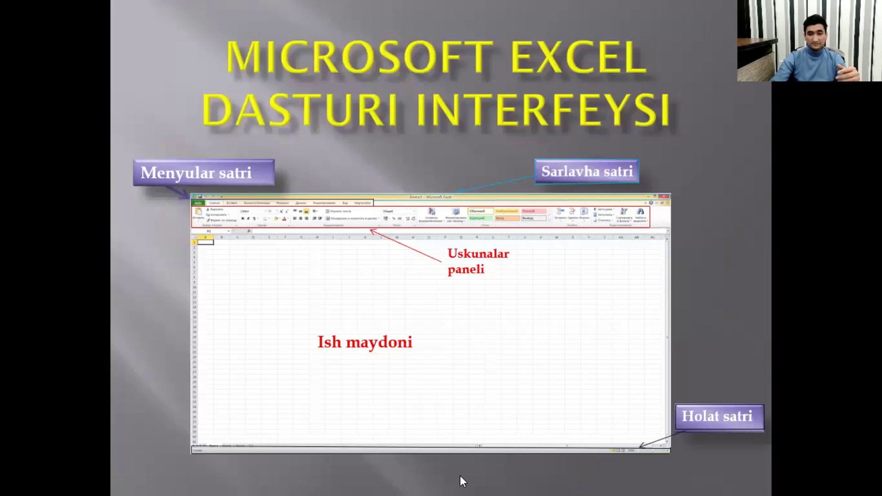
key(alt+Tab)
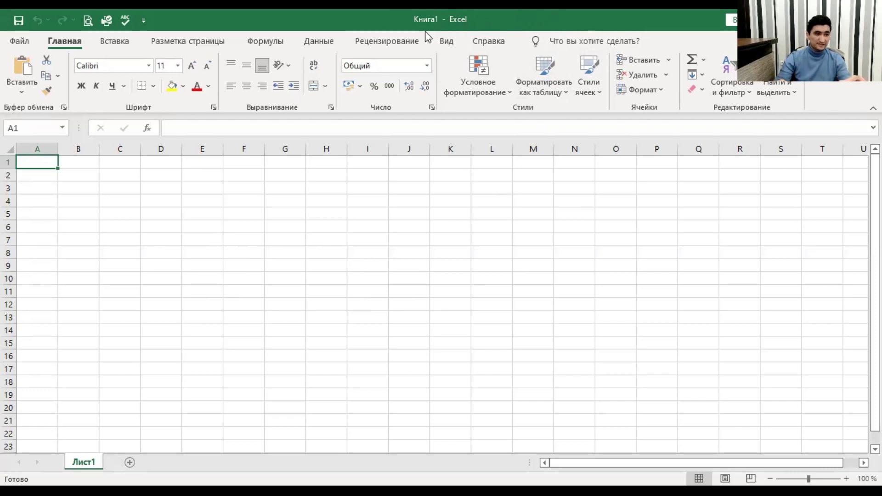
Step: Enter the text 'ddd' in cell D4 and reselect D4
key(Right)
key(Right)
key(Right)
key(Down)
key(Down)
key(Down)
text(ddd)
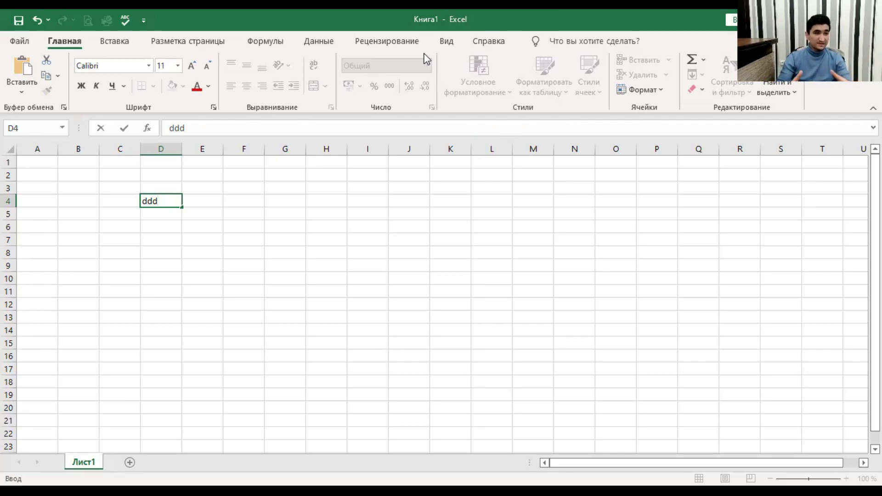
key(Return)
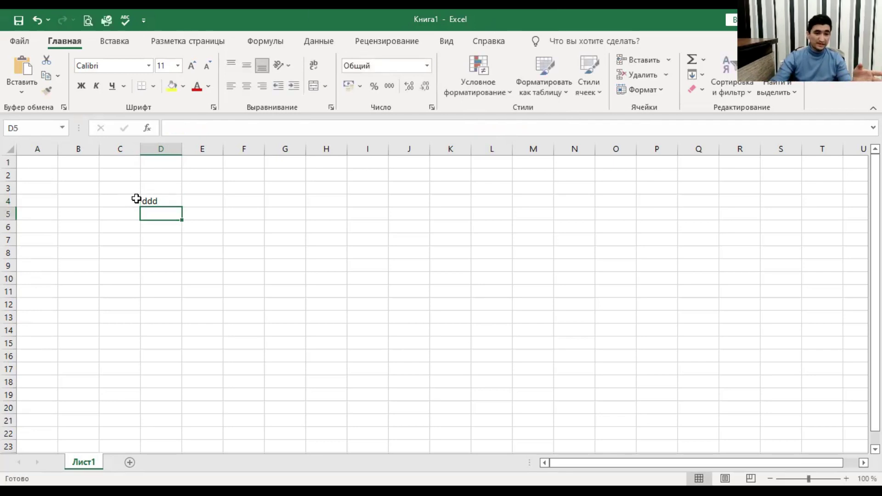
click(150, 201)
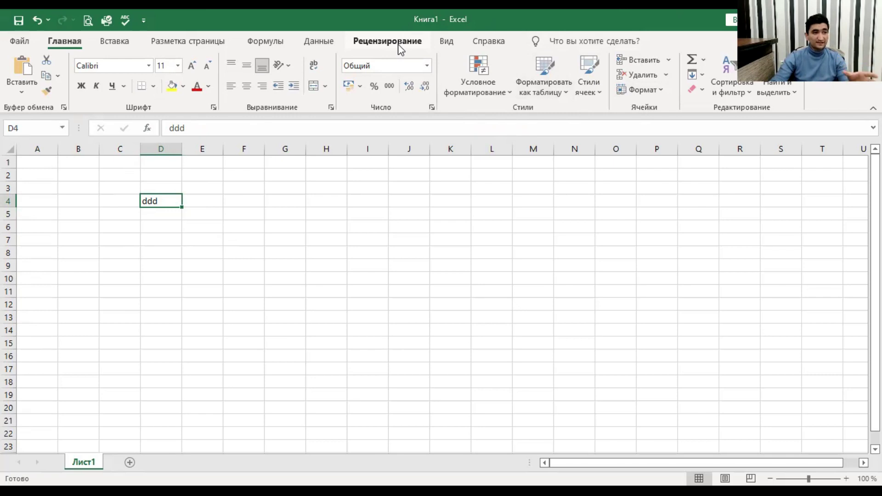
Step: Save the workbook to Рабочий стол (desktop) with the file name Oxunbey.xlsx
click(23, 48)
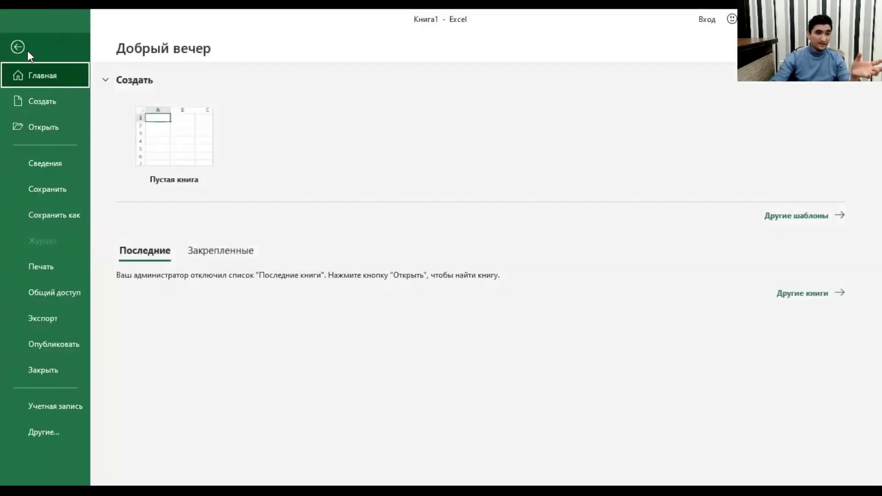
click(65, 221)
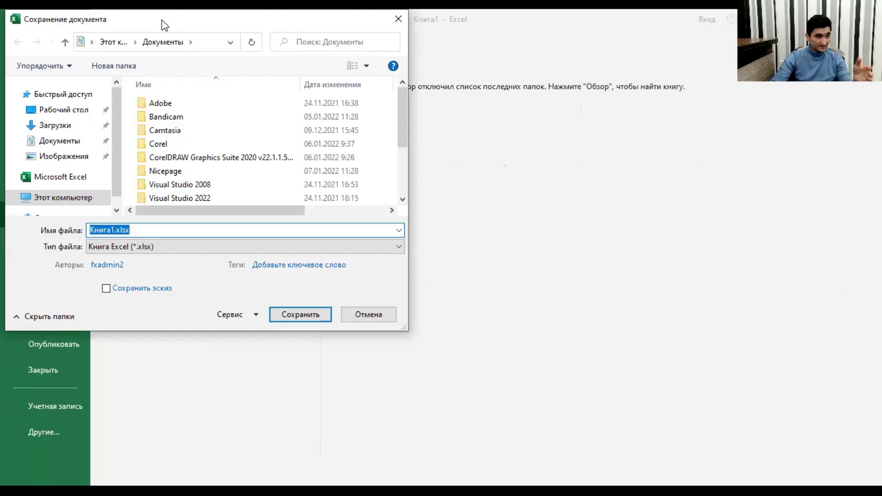
drag(162, 21, 298, 56)
click(188, 146)
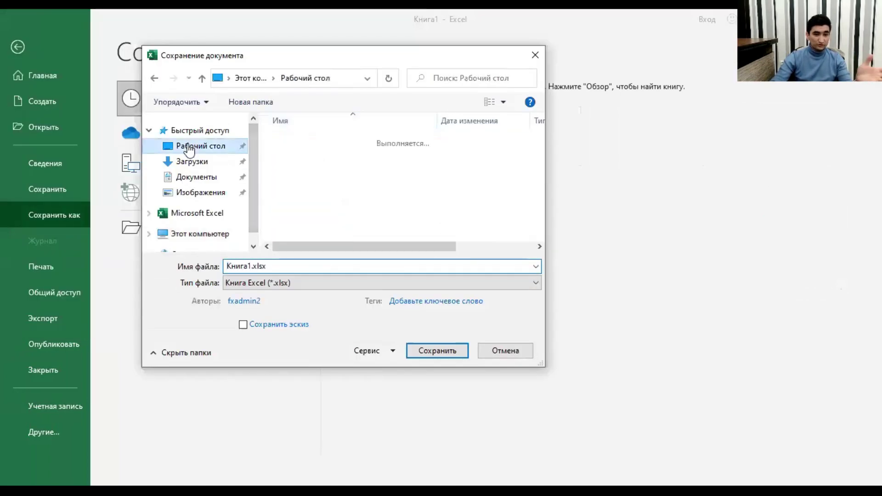
click(228, 266)
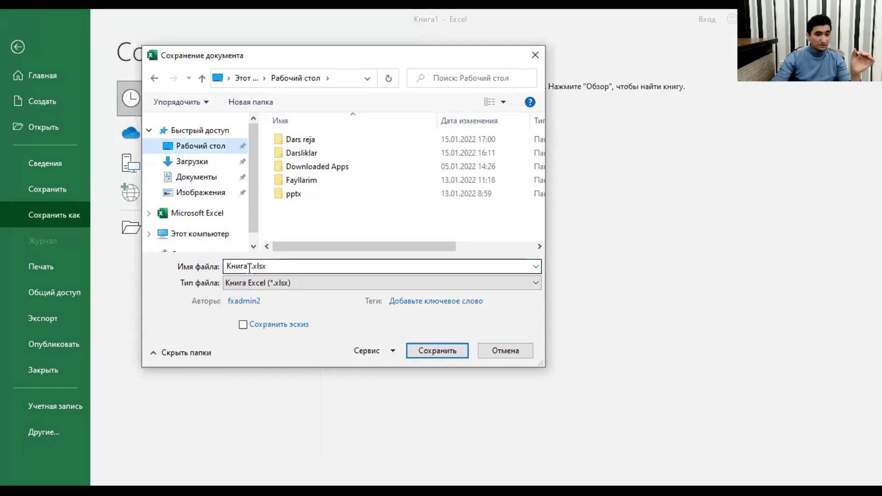
double_click(281, 268)
key(BackSpace)
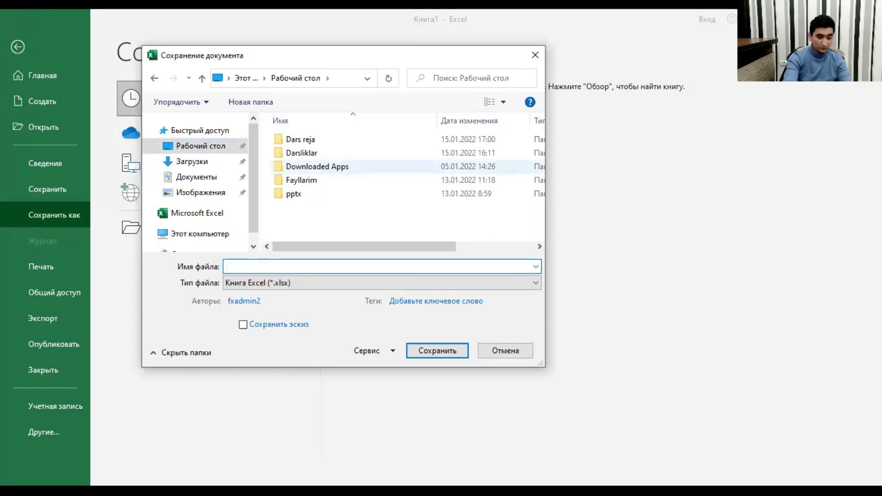
text(Oxunbey)
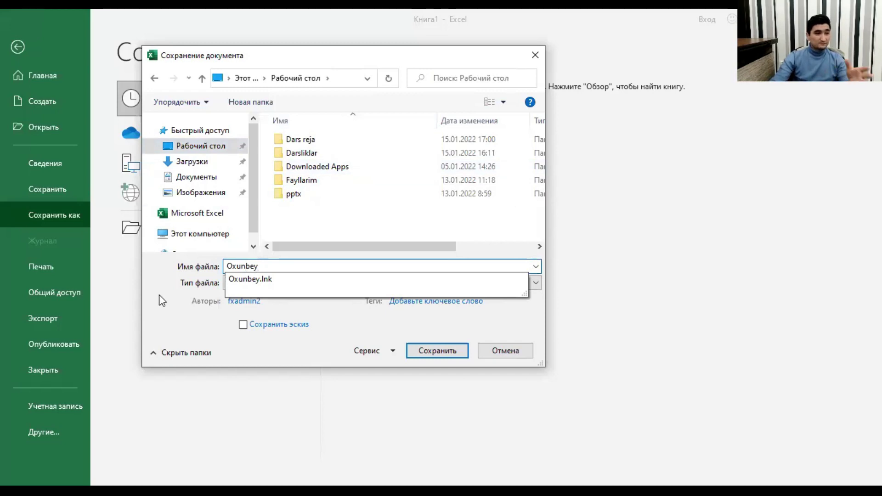
click(189, 298)
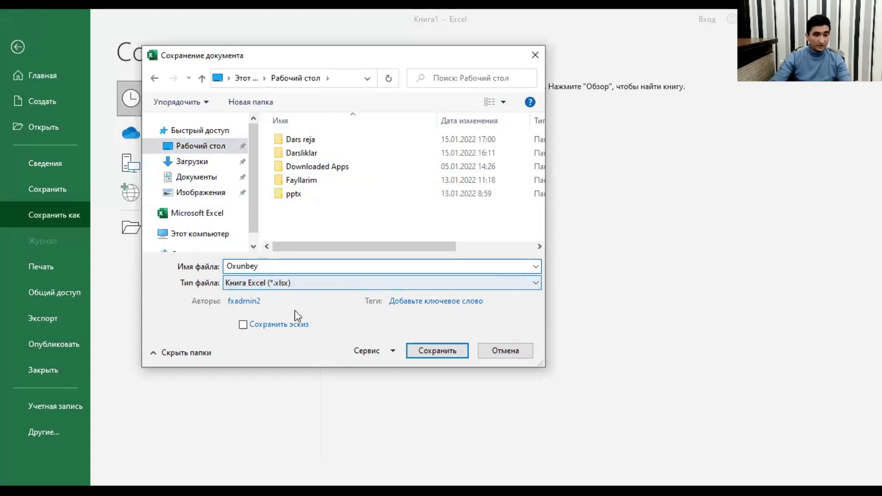
click(431, 354)
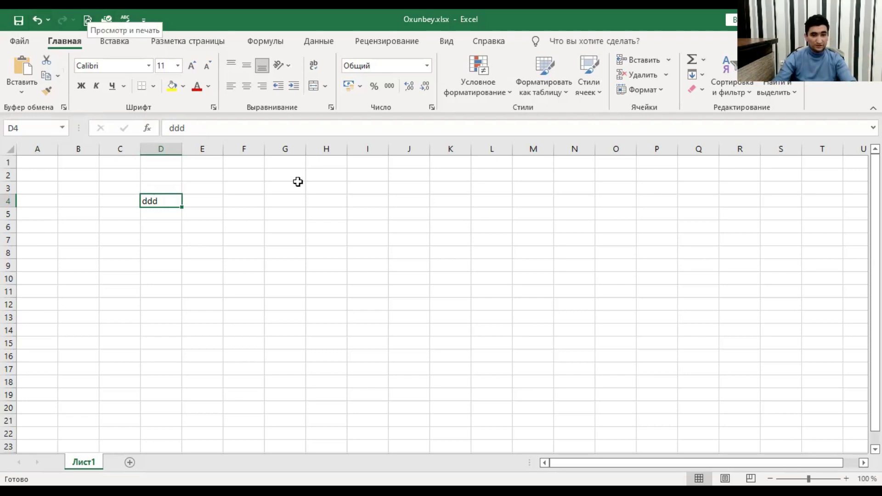
Step: Type 'eeee' into G4, undo the entry, then redo it so G4 shows eeee
key(Right)
key(Right)
key(Right)
text(eeee)
key(Return)
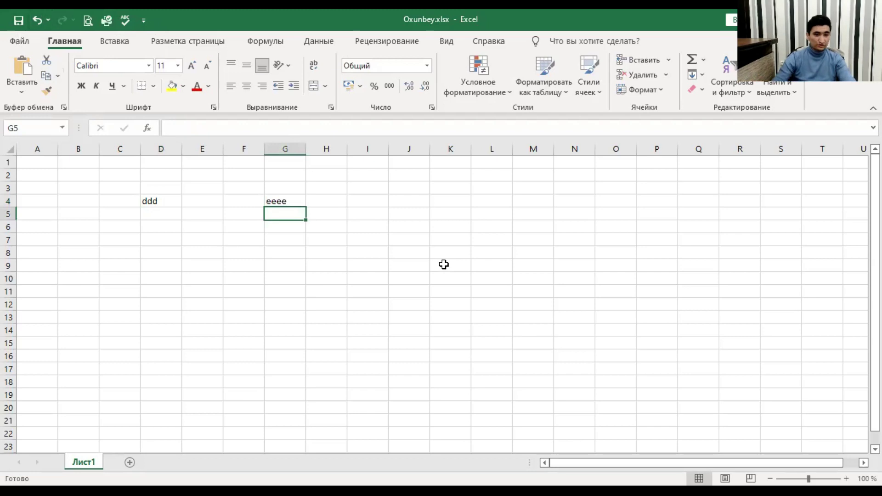
click(40, 23)
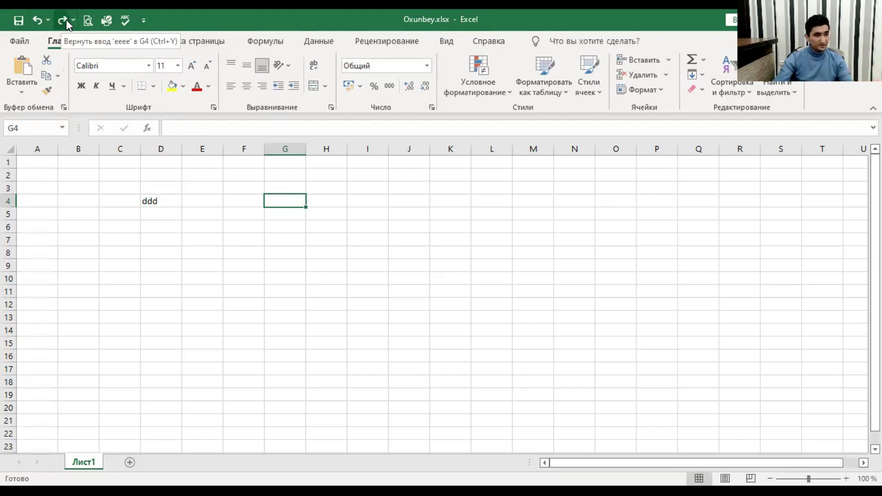
click(68, 22)
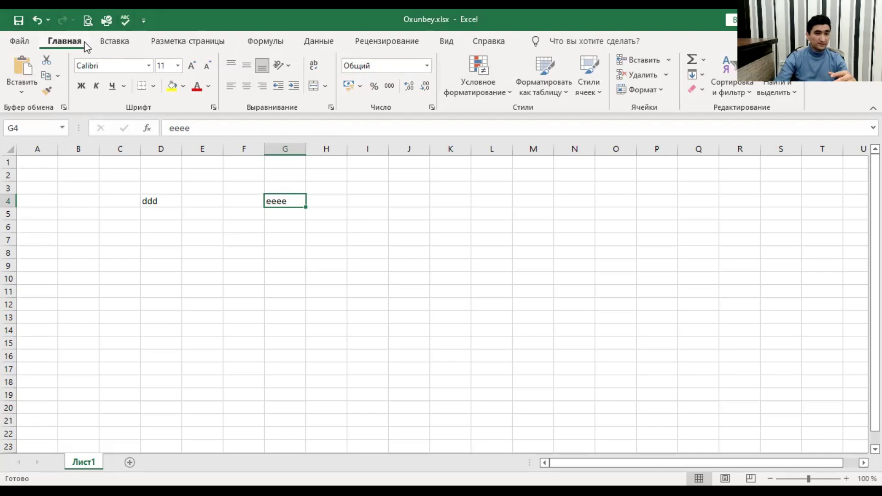
Step: Look through the Вставка and Главная ribbon tabs, ending on Разметка страницы
click(111, 43)
click(174, 43)
click(64, 42)
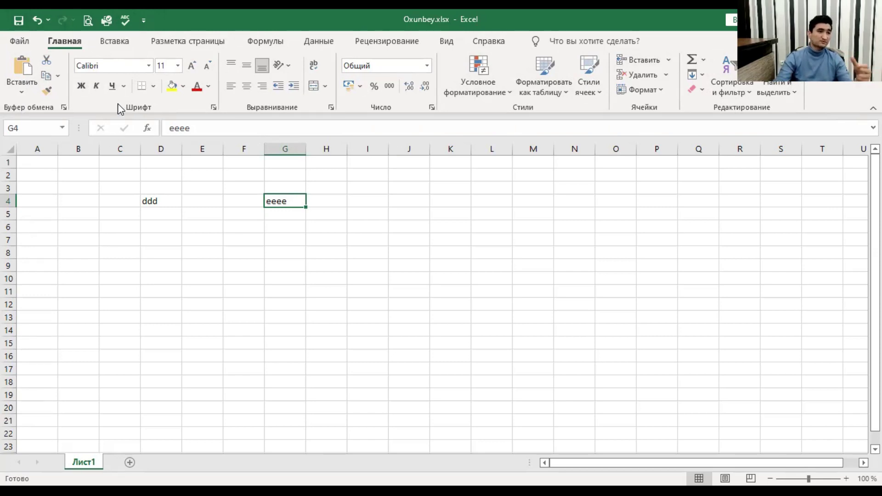
click(114, 41)
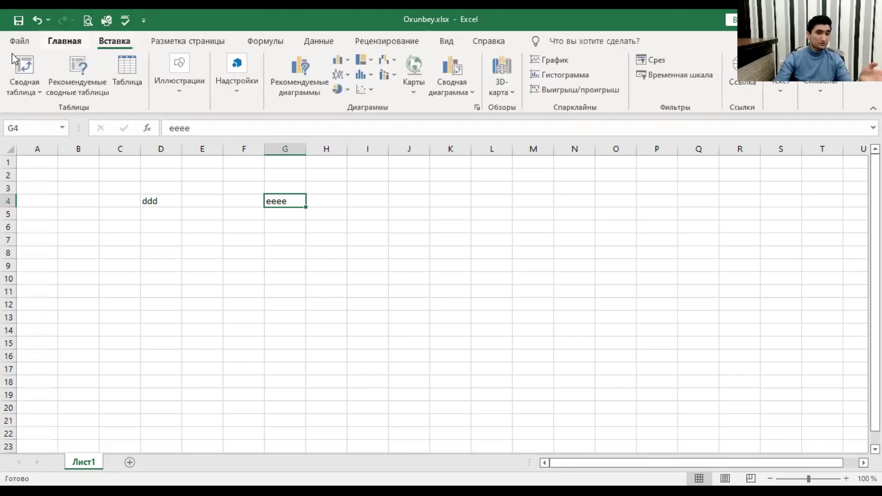
click(167, 45)
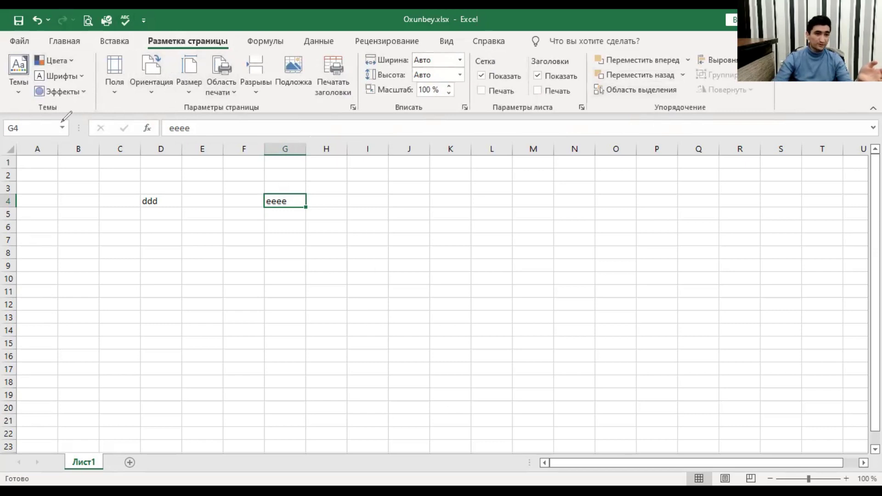
mouse_move(5, 110)
mouse_down()
mouse_move(512, 49)
mouse_move(4, 65)
mouse_up()
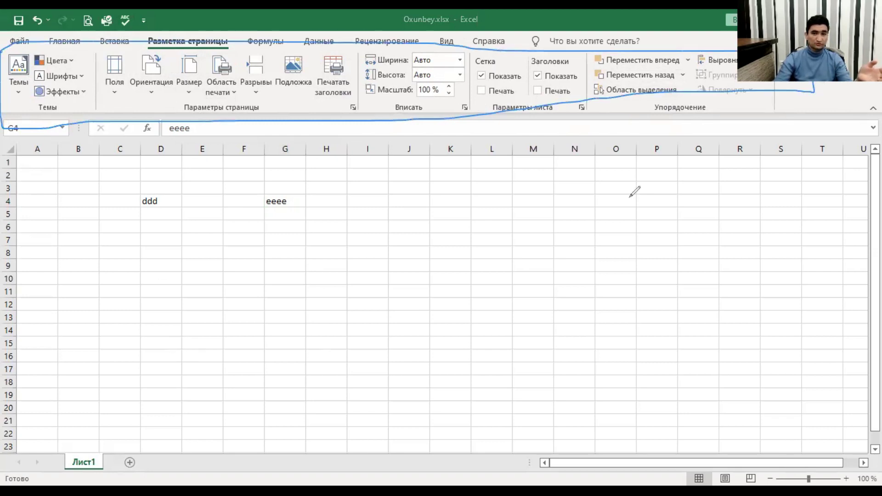
key(e)
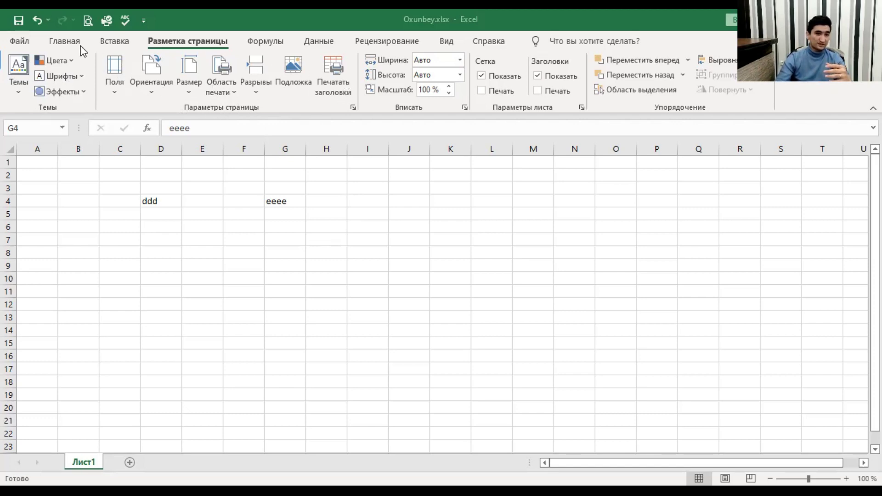
click(64, 42)
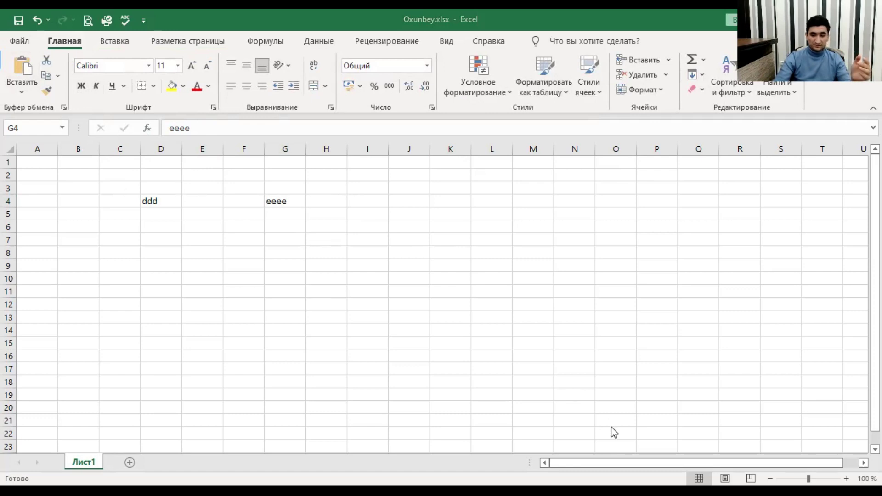
mouse_move(90, 119)
mouse_down()
mouse_move(832, 133)
mouse_move(152, 106)
mouse_move(93, 120)
mouse_up()
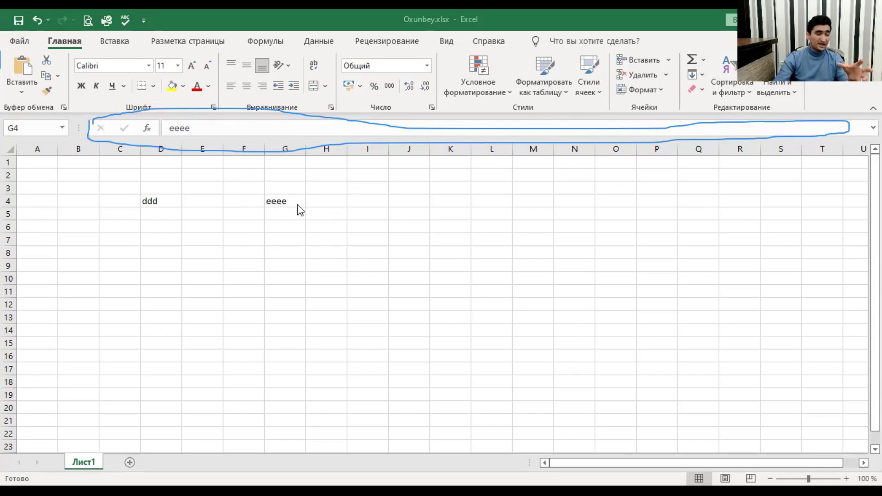
Step: Type a long string of 'a' letters into F9 and circle the Name Box with the pen
click(236, 266)
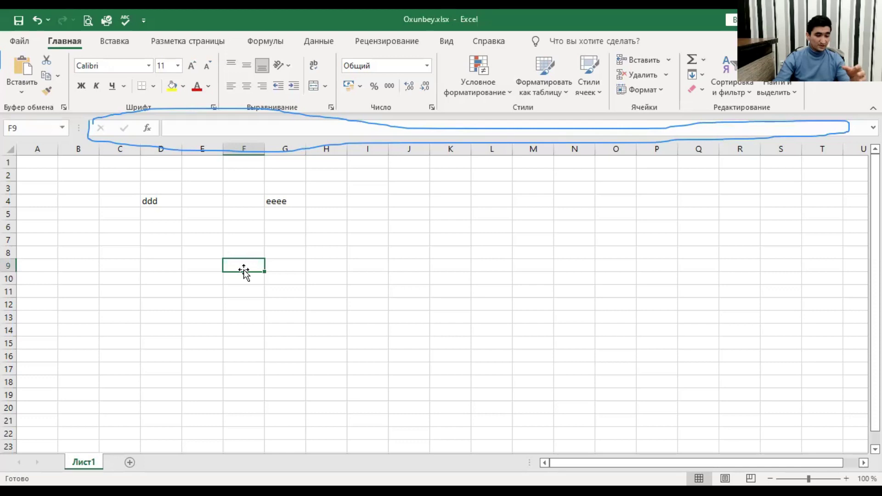
text(aaaaaaa)
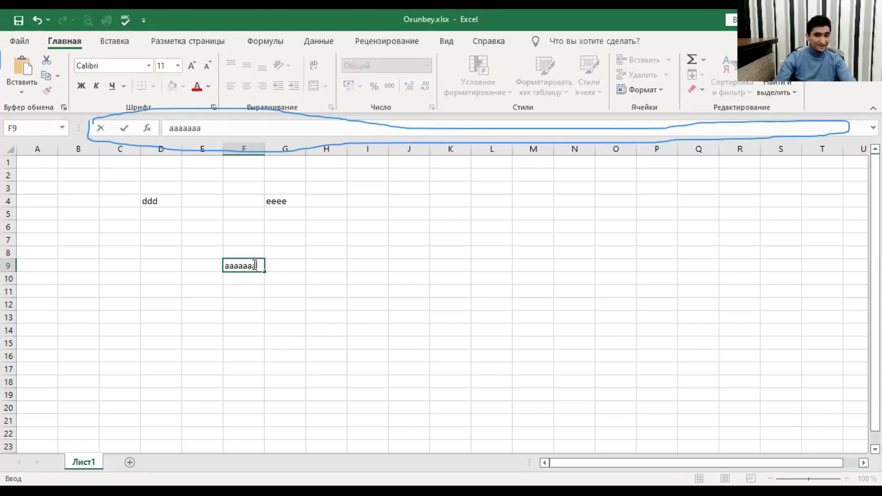
text(aaaaaaaaaaaaaaaaaaaaaaaaa)
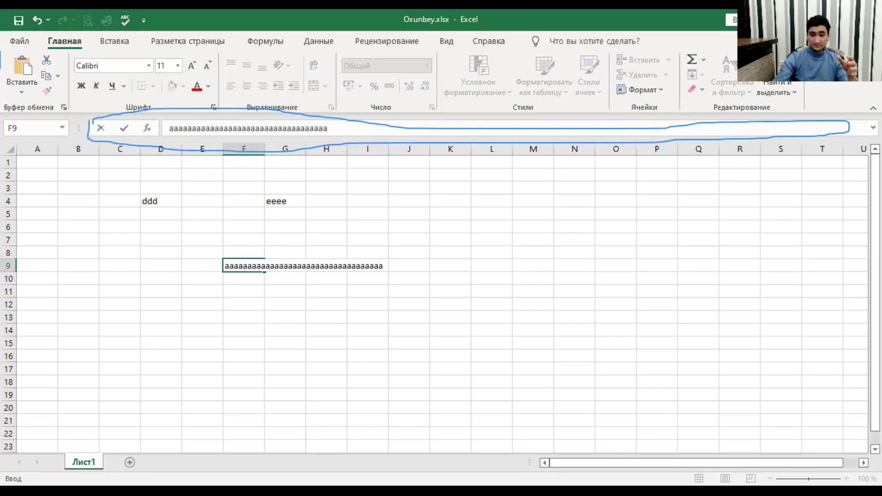
drag(6, 117, 71, 124)
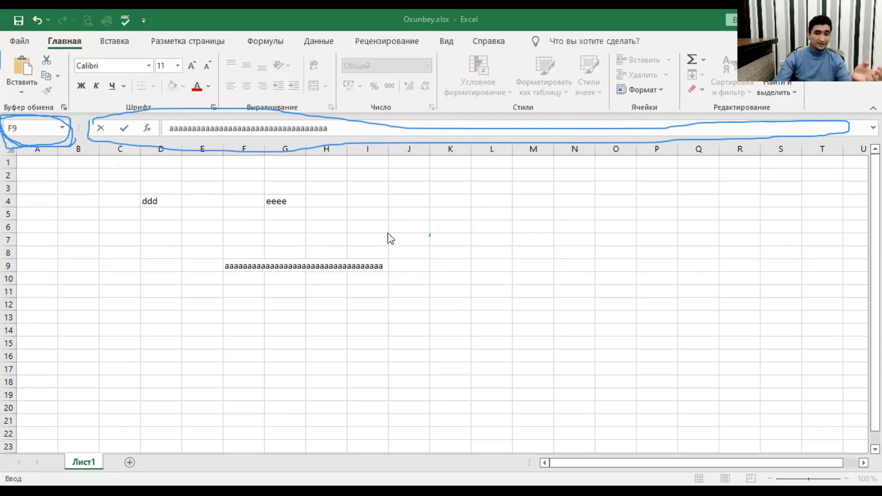
Step: Commit the long entry in F9 and zoom in on the cells around H4
click(531, 214)
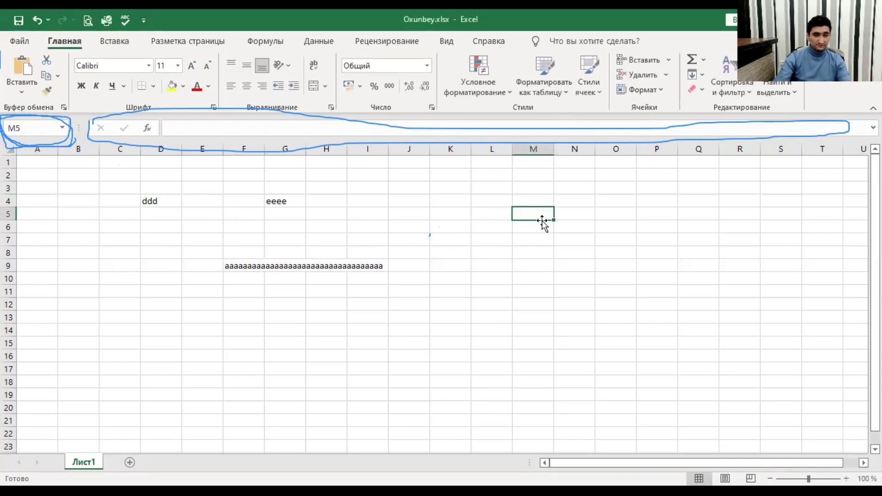
ctrl+scroll(557, 220, up, 5)
ctrl+scroll(569, 235, up, 3)
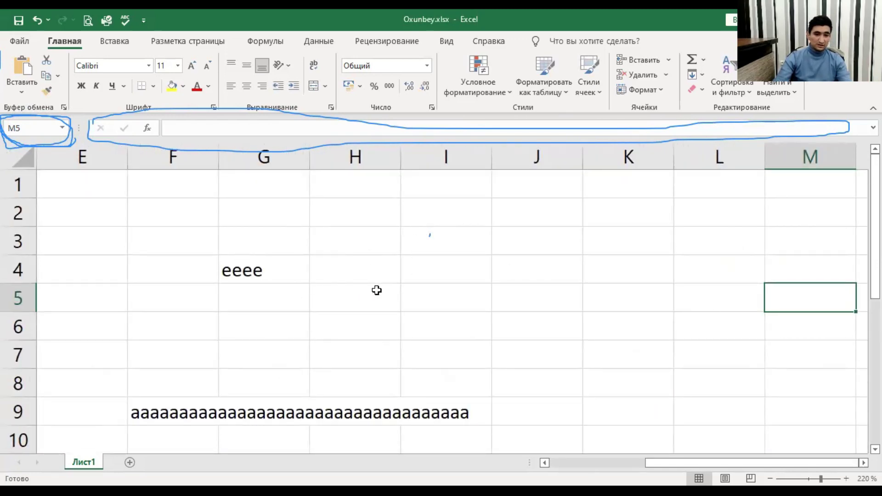
click(394, 276)
ctrl+scroll(386, 299, up, 3)
ctrl+scroll(386, 299, up, 1)
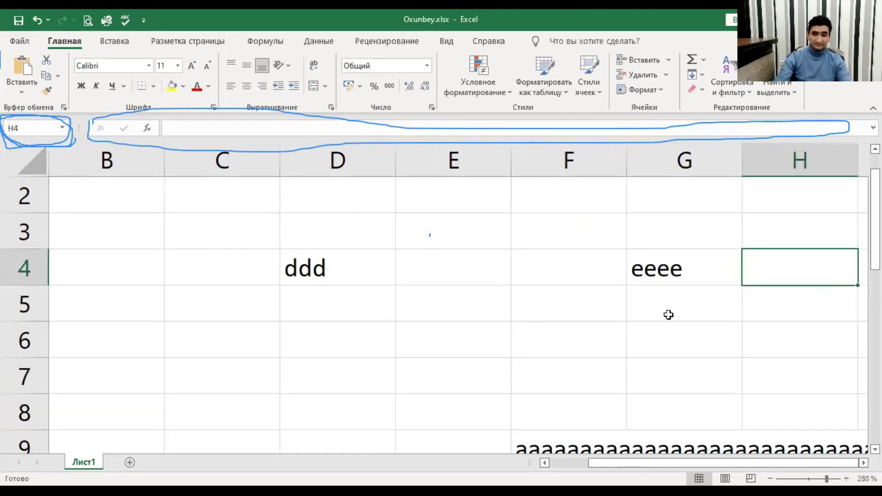
Step: Select E4 and C6, pointing out the Name Box reference, erase pen marks, return to column A
click(420, 268)
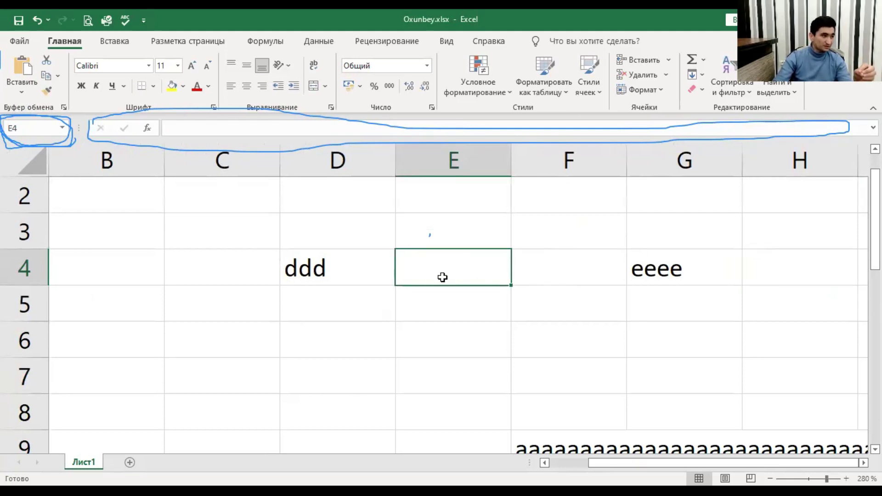
click(33, 124)
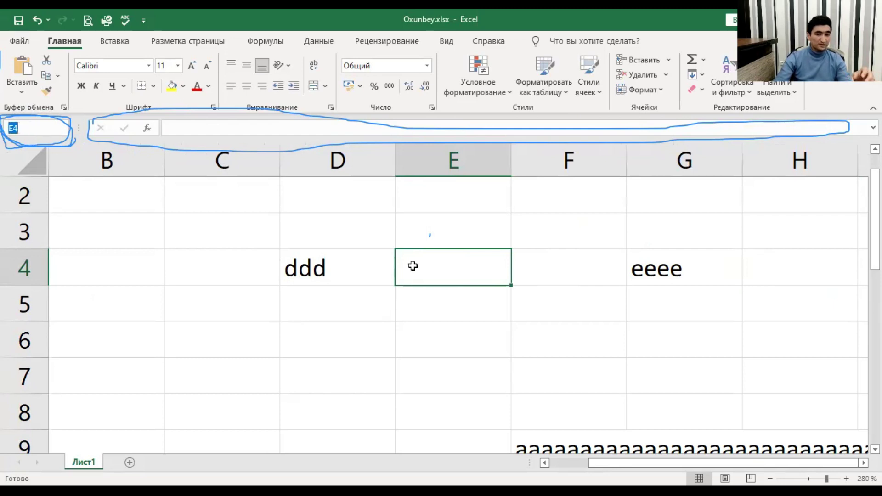
click(183, 336)
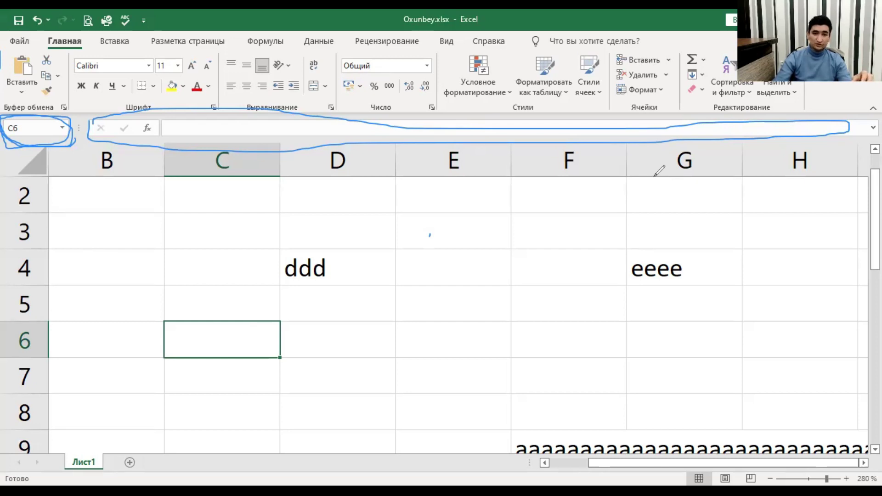
click(32, 140)
click(146, 150)
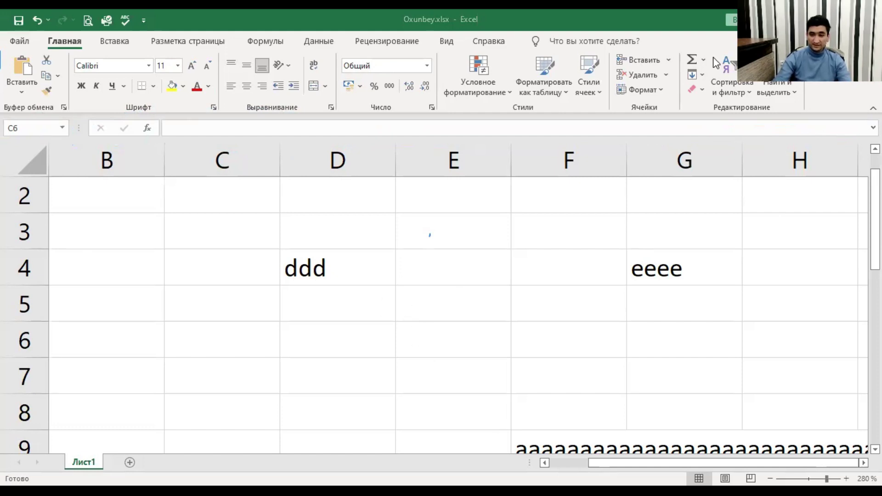
click(616, 465)
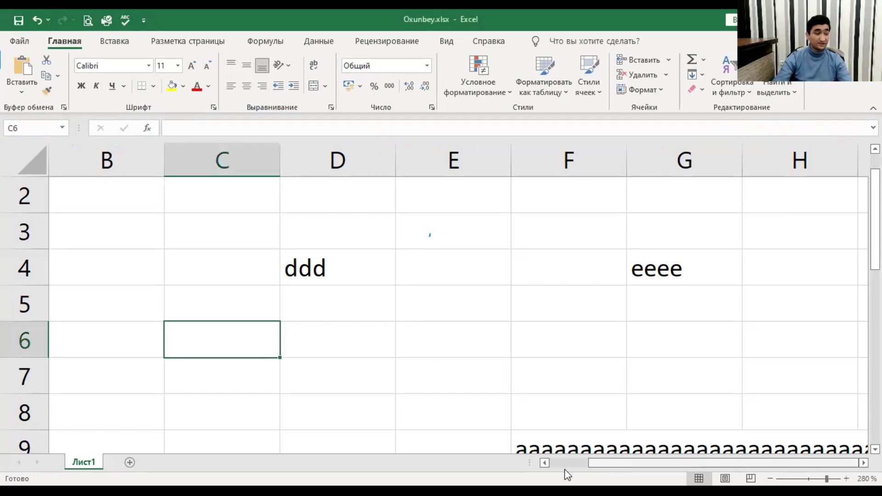
click(544, 463)
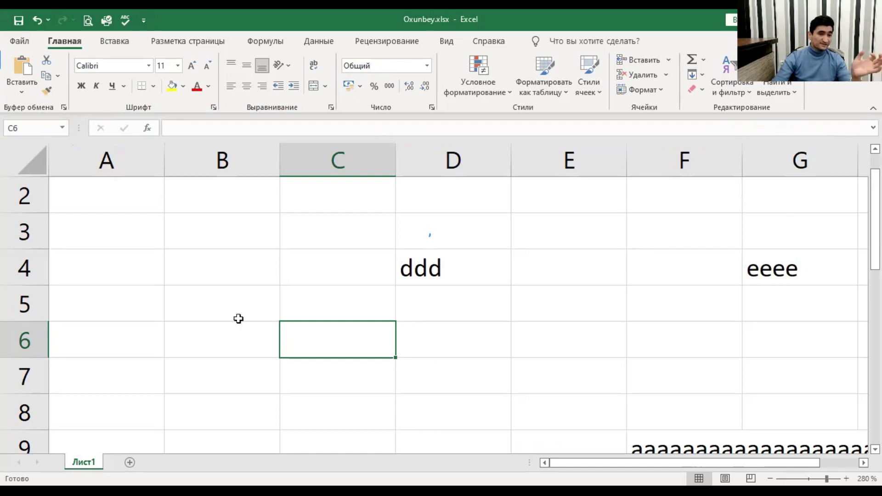
click(93, 159)
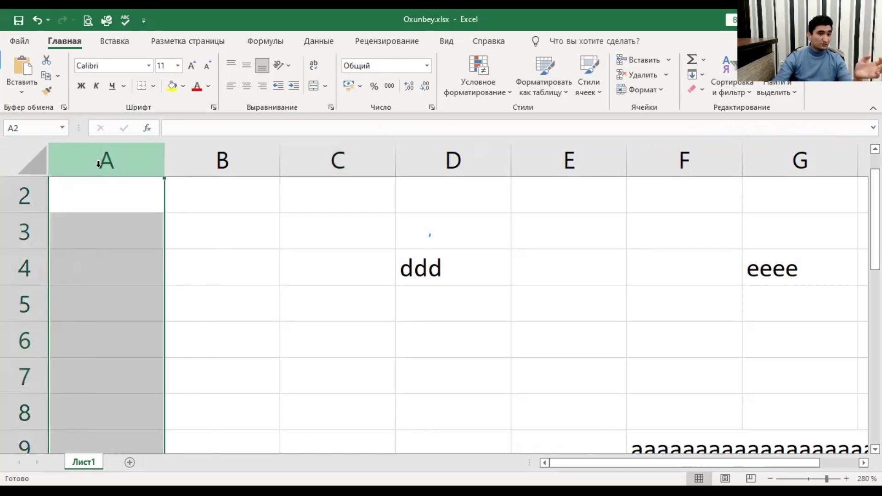
click(230, 156)
click(350, 160)
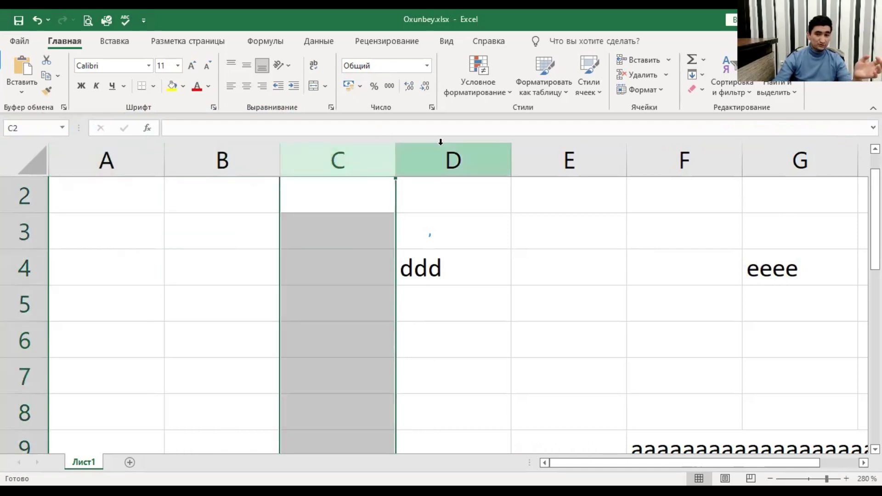
click(440, 152)
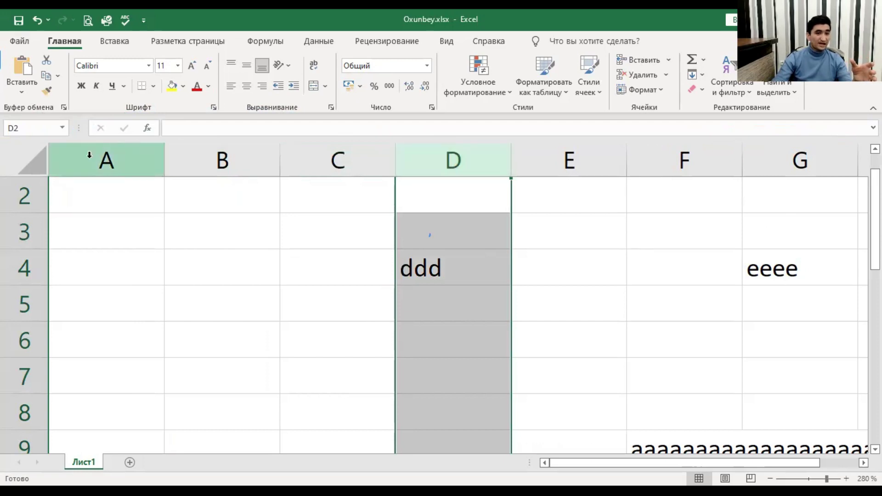
click(92, 155)
drag(802, 159, 802, 159)
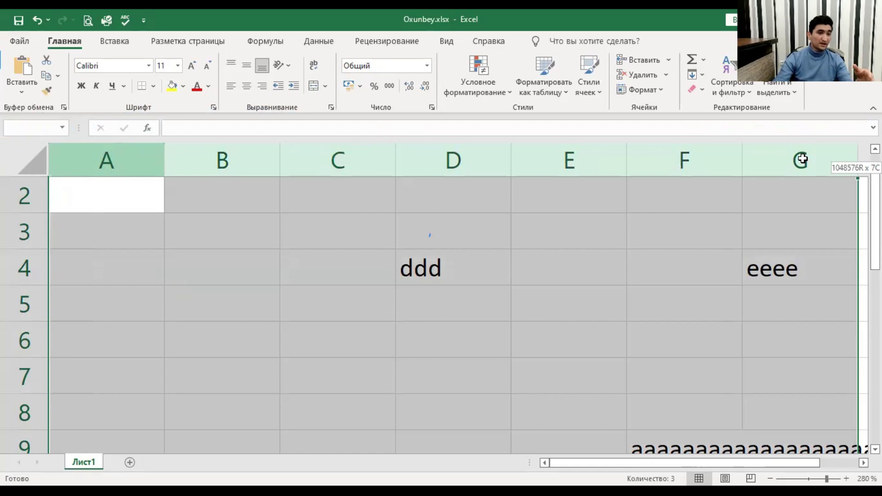
click(193, 237)
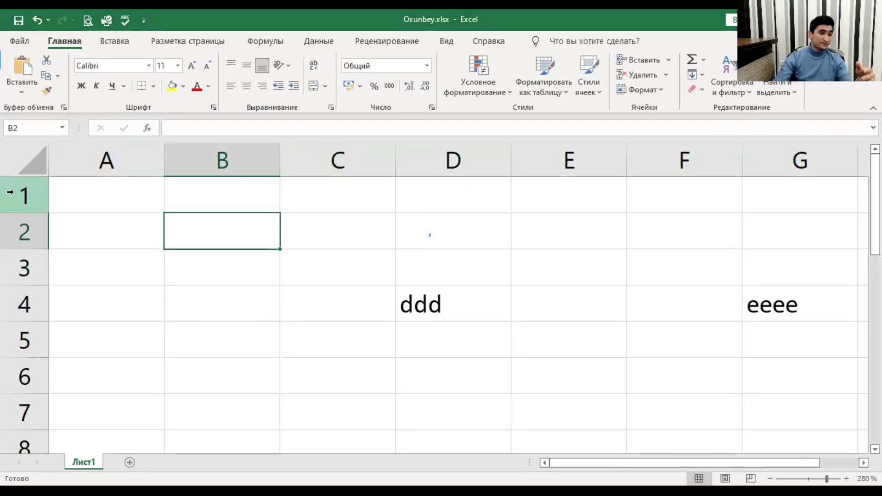
drag(10, 192, 21, 244)
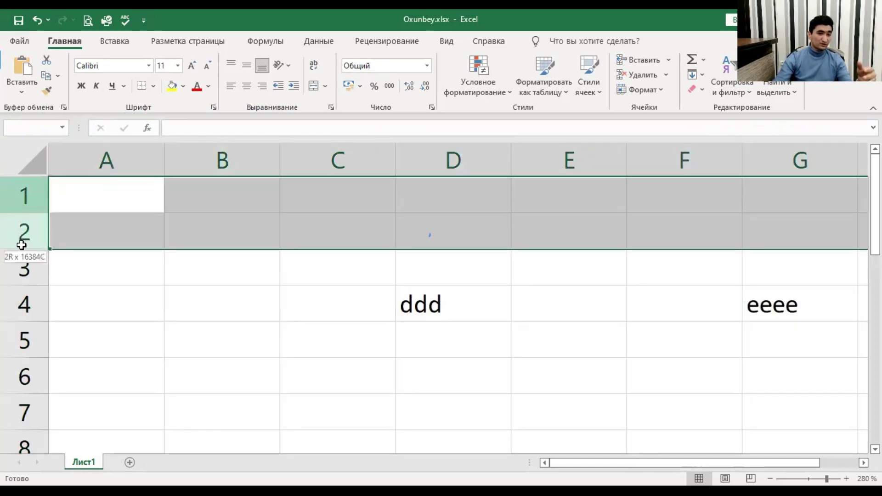
drag(21, 245, 17, 372)
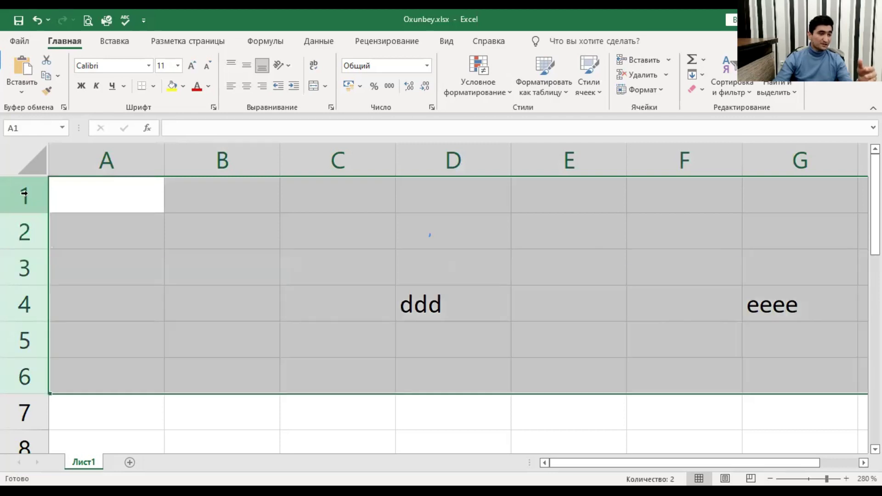
click(24, 193)
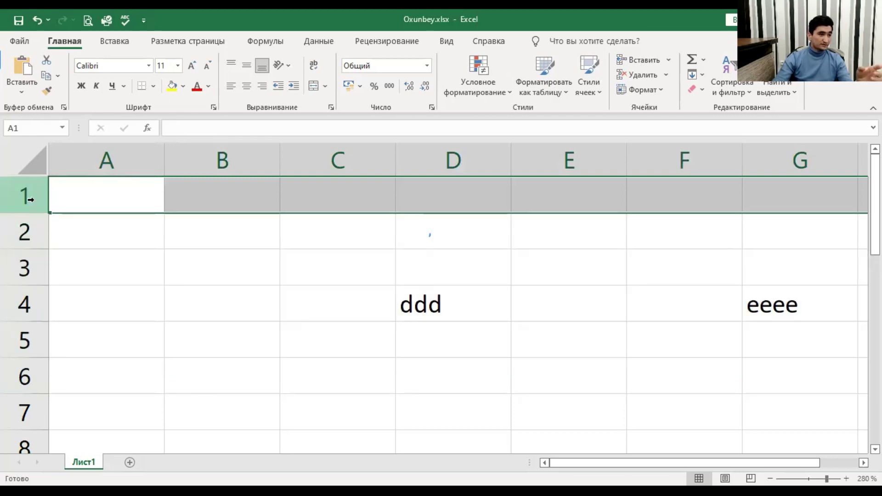
click(113, 150)
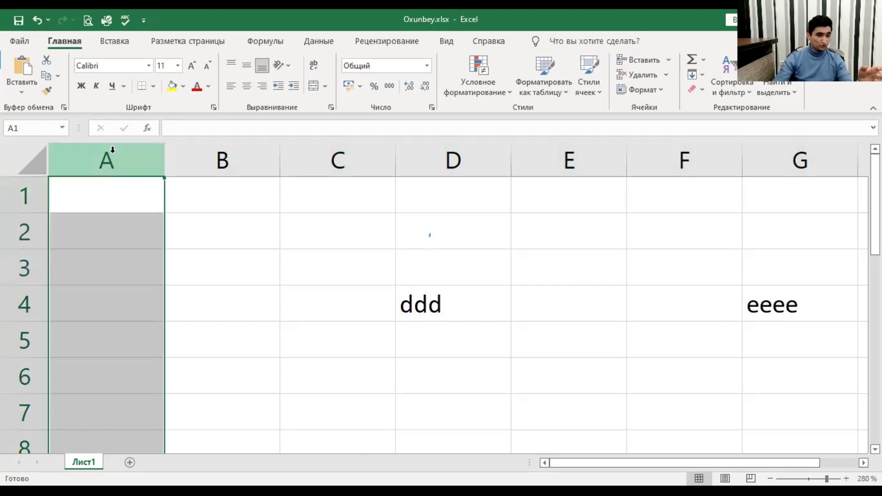
click(15, 194)
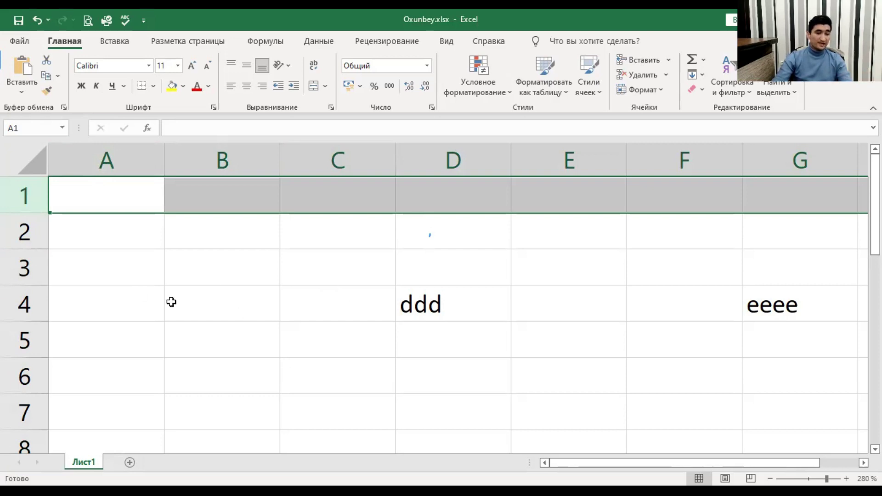
click(117, 219)
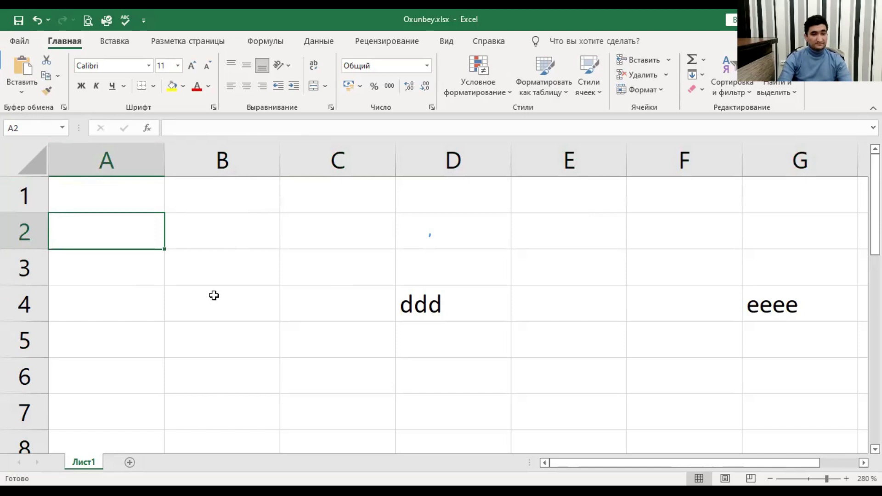
Step: Select column A down to row 1048576, then that row out to column XFD, ending on XFD1048570
key(ctrl+shift+Down)
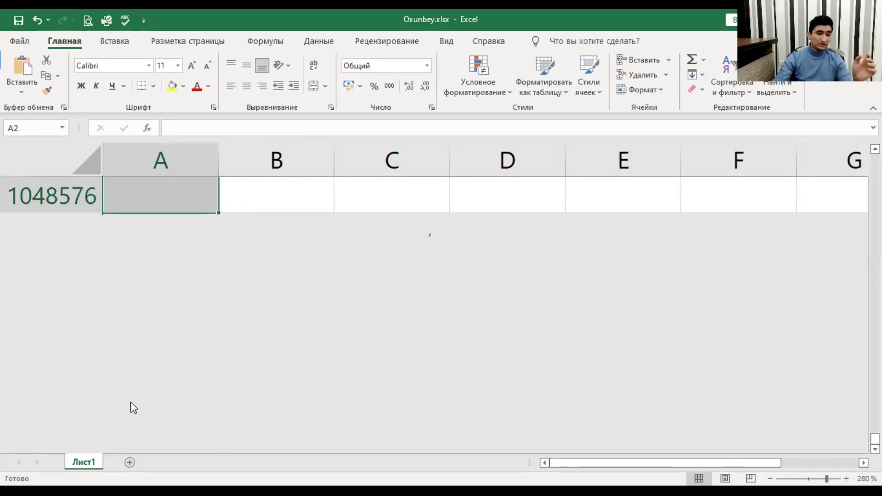
click(133, 398)
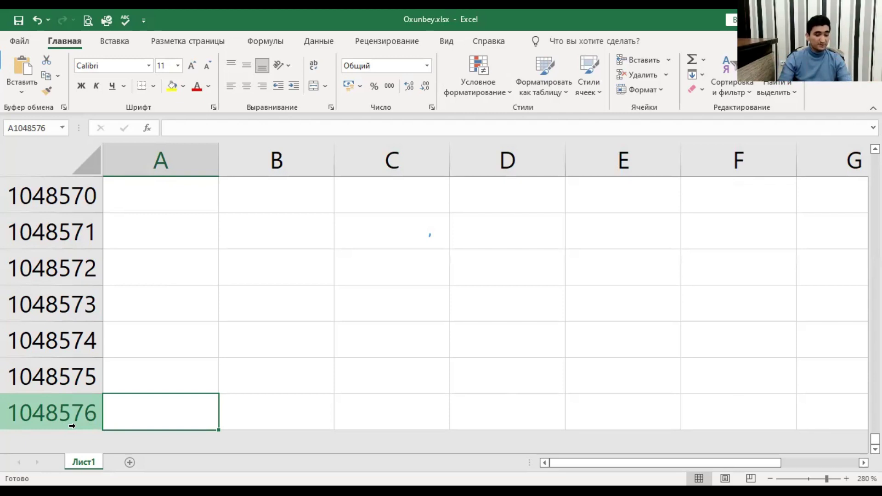
click(72, 426)
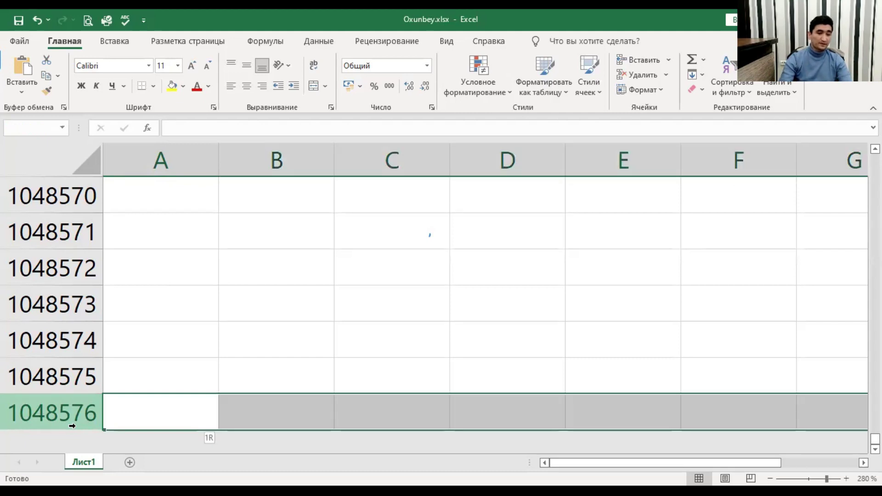
click(251, 408)
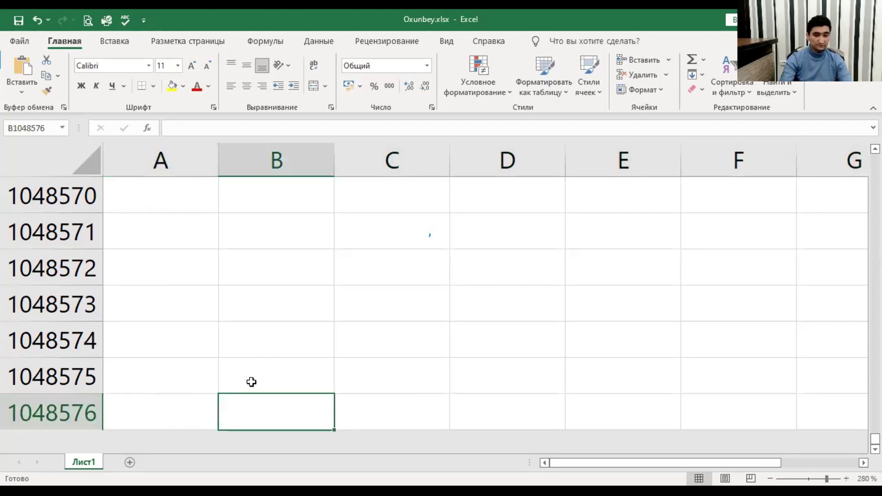
key(ctrl+shift+Right)
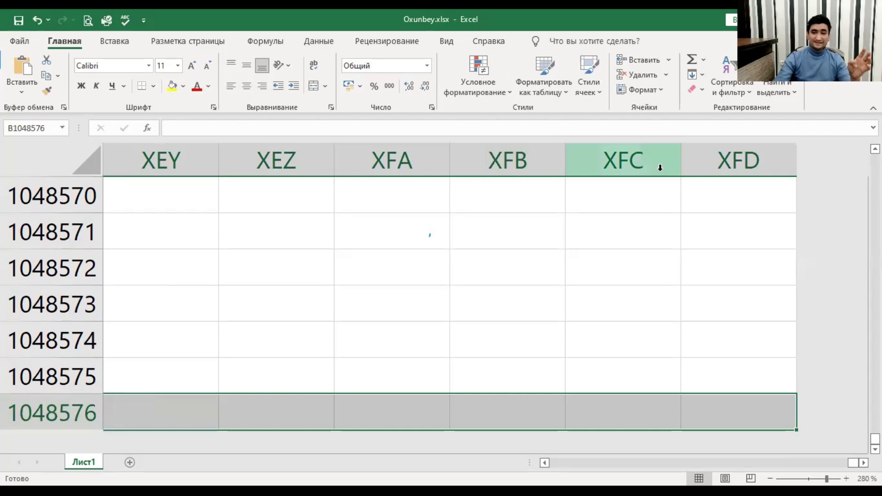
click(745, 191)
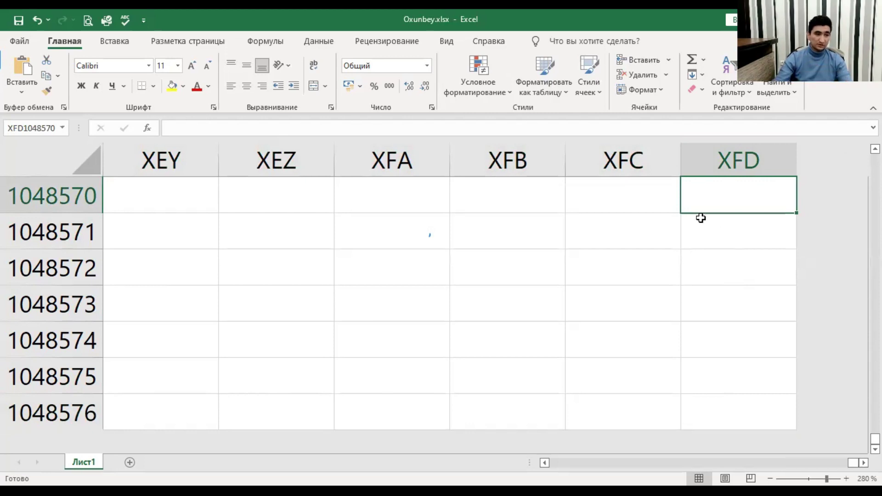
scroll(143, 383, down, 2)
scroll(143, 383, up, 1)
scroll(143, 384, up, 1)
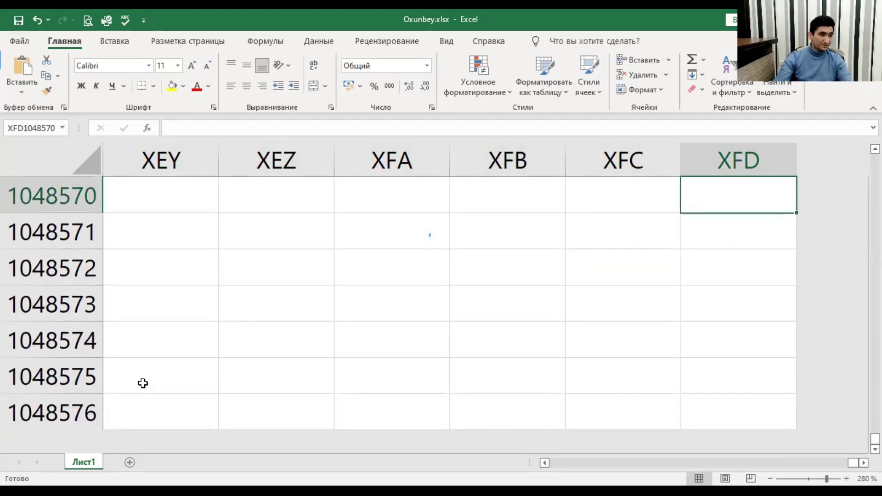
scroll(288, 340, down, 10)
scroll(289, 340, down, 5)
scroll(289, 341, down, 3)
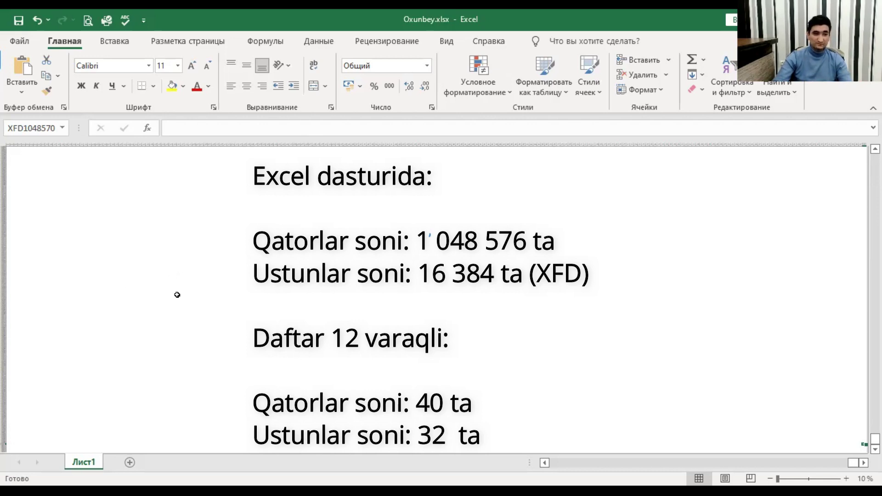
ctrl+scroll(92, 296, up, 4)
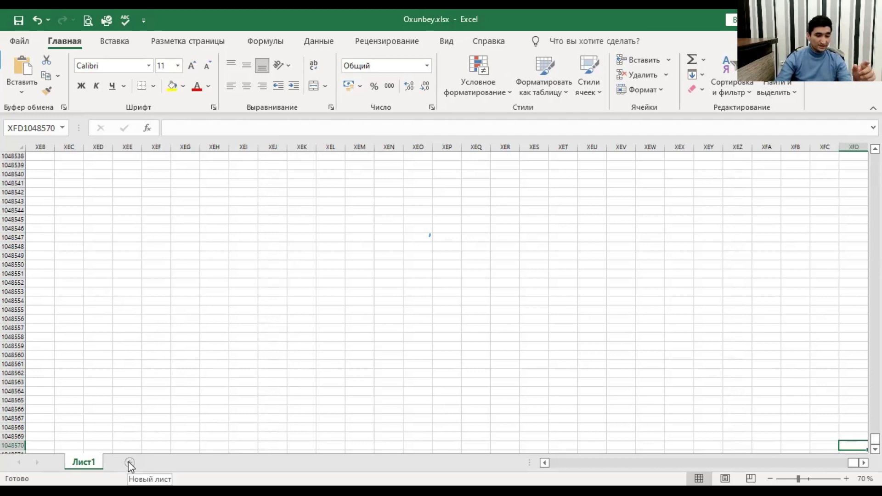
Step: Create sheets Лист2, Лист3, Лист4, Лист5 and Лист6, then show Лист1 again
click(129, 462)
click(168, 462)
click(207, 462)
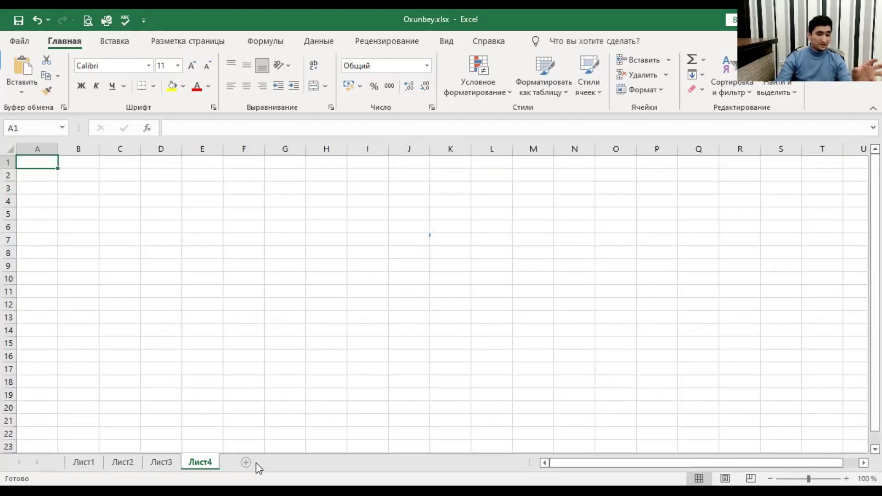
click(246, 462)
click(285, 462)
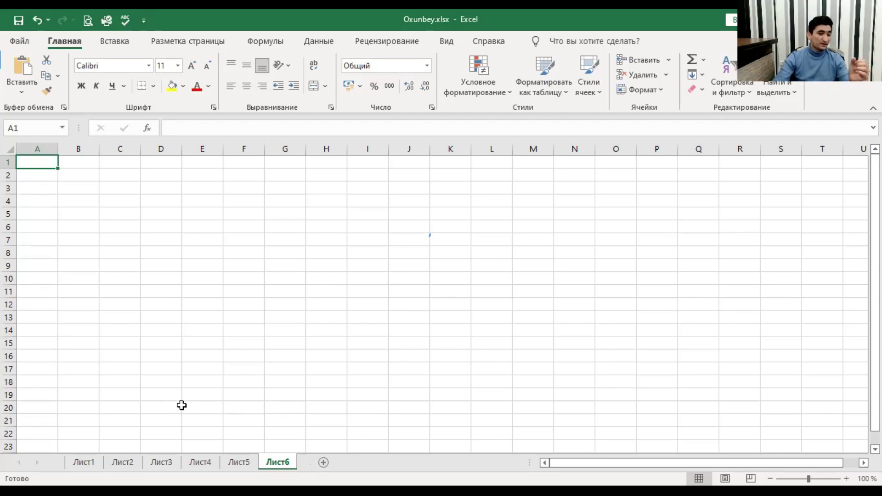
click(96, 461)
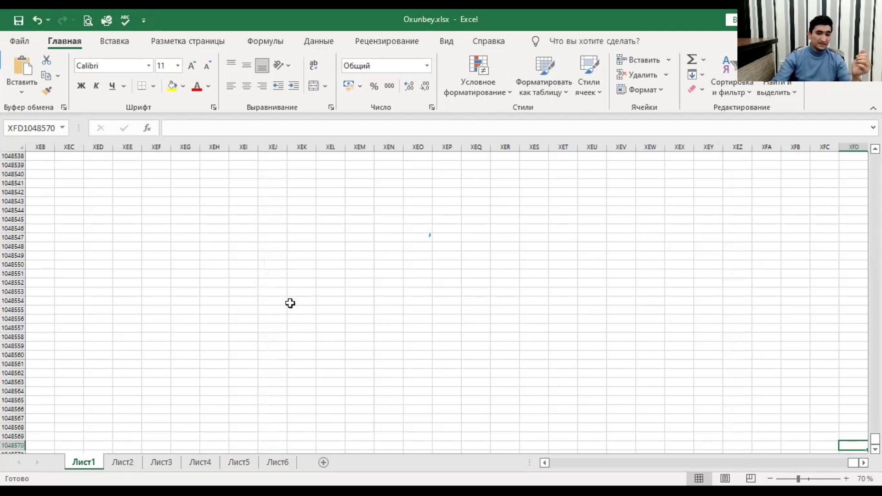
ctrl+scroll(213, 338, up, 5)
ctrl+scroll(212, 338, up, 5)
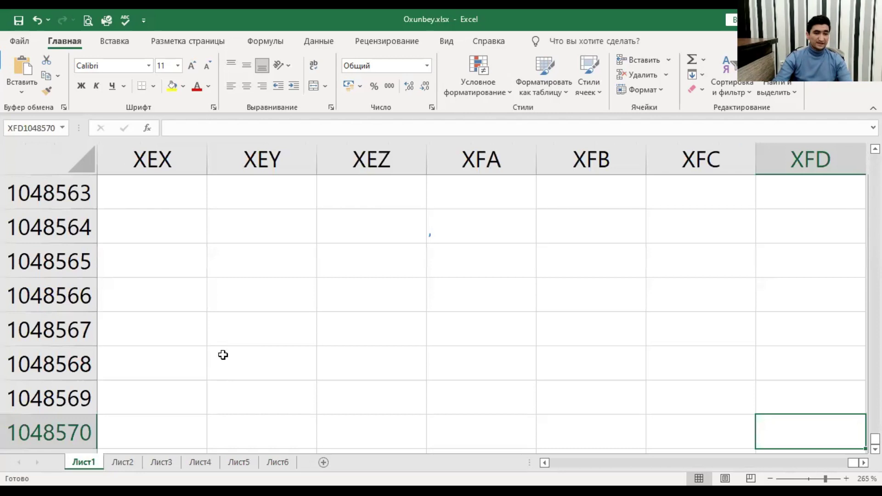
ctrl+scroll(218, 354, up, 4)
click(467, 299)
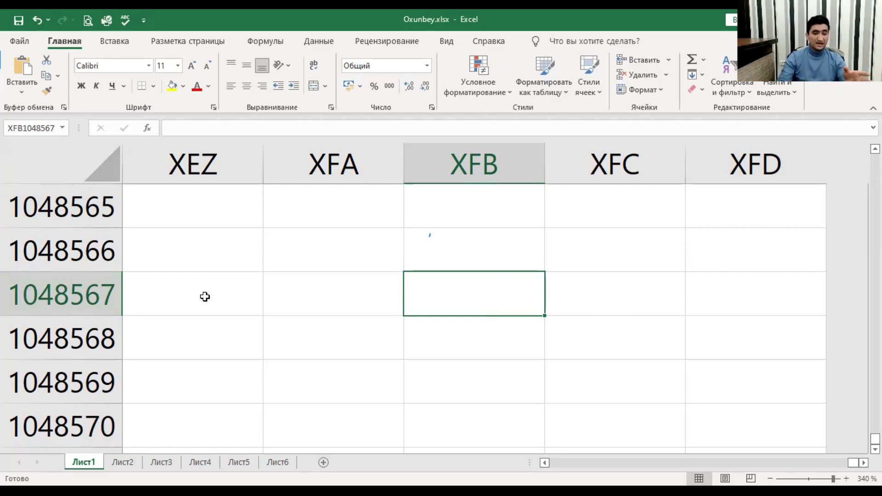
click(569, 463)
click(557, 464)
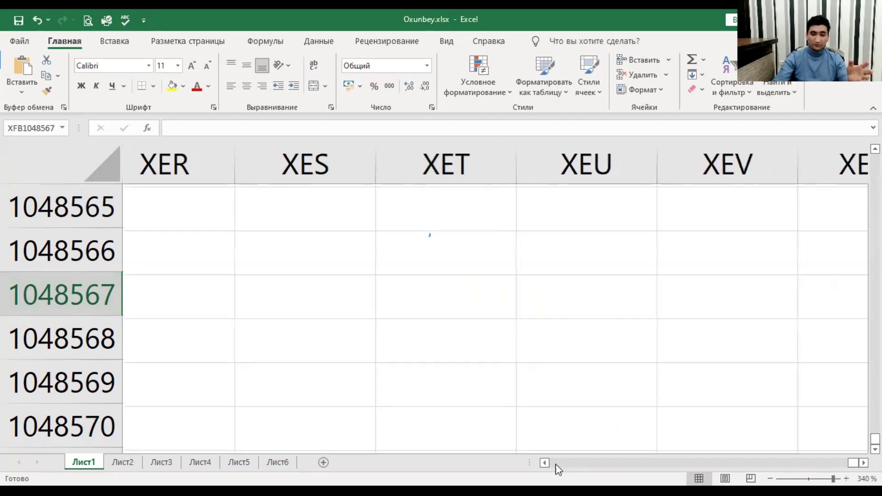
click(556, 463)
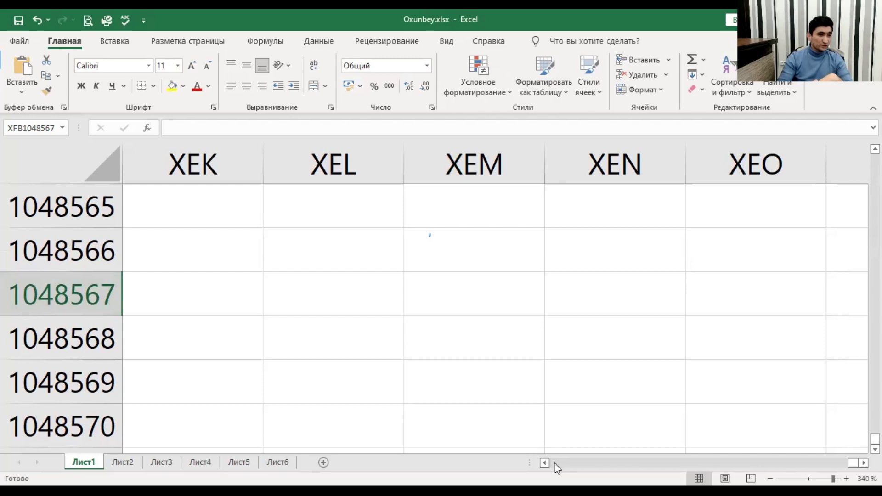
click(332, 240)
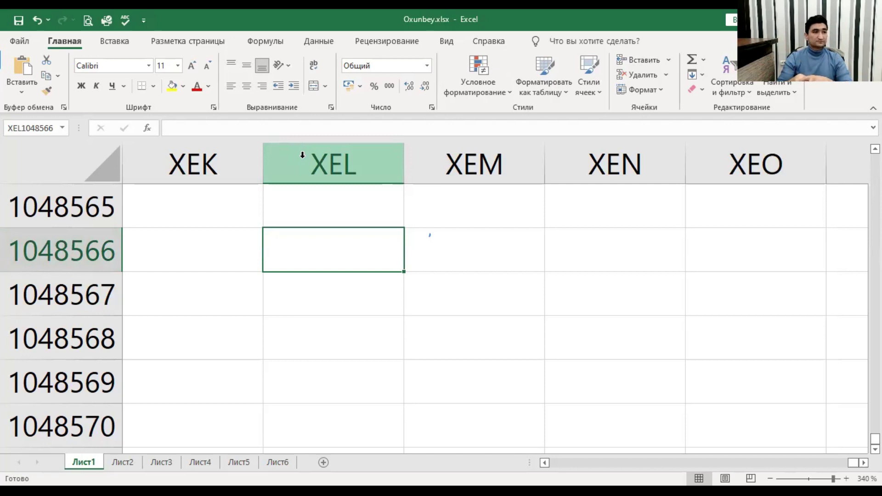
Step: Jump back to A1 and delete the stray ddd text from C4:D4
key(ctrl+Home)
drag(476, 322, 530, 341)
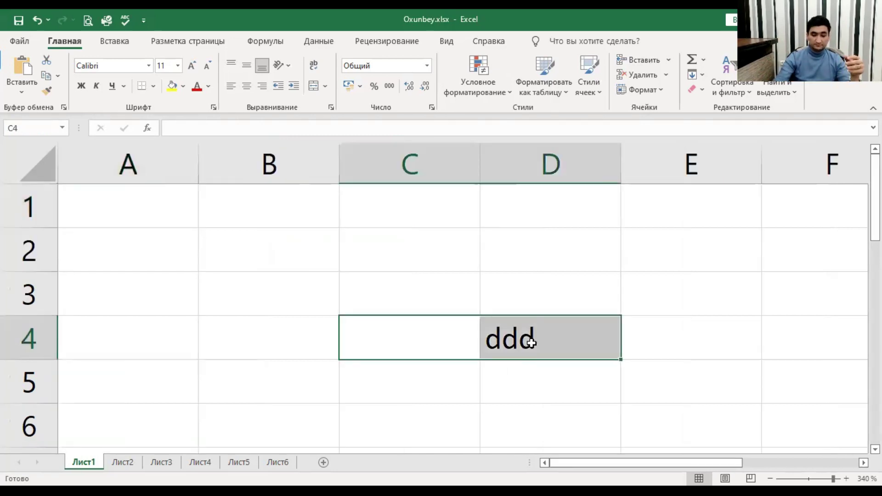
key(Delete)
Step: Inspect cells A1, C2, D2, B4 and D4 to confirm D4 is now empty
click(121, 192)
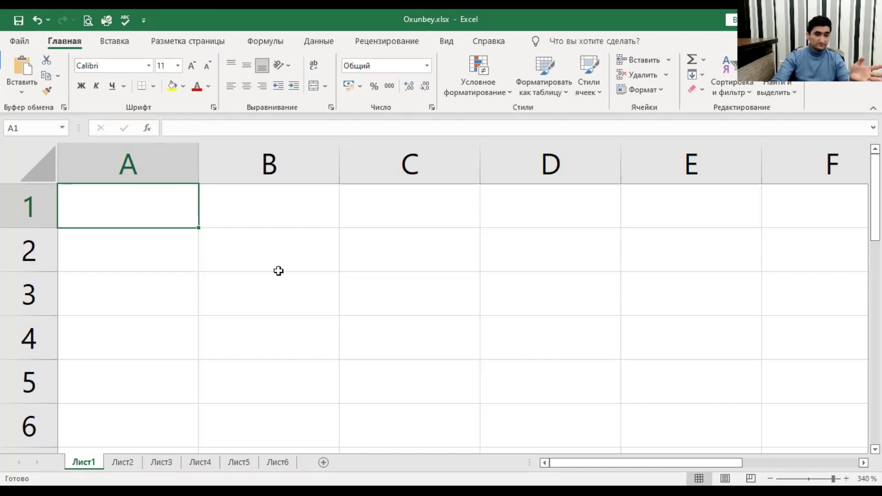
click(371, 251)
click(544, 264)
click(264, 321)
click(482, 357)
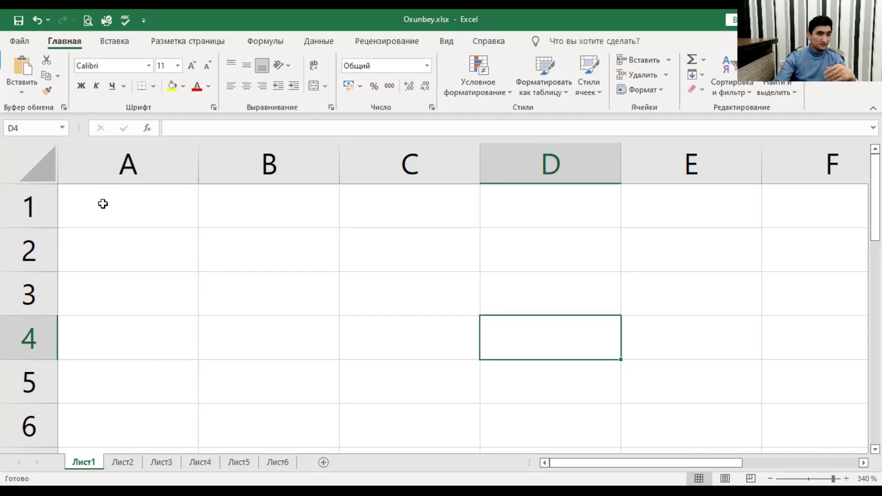
Step: Start the table selection at A1 and extend it across to column E
click(101, 203)
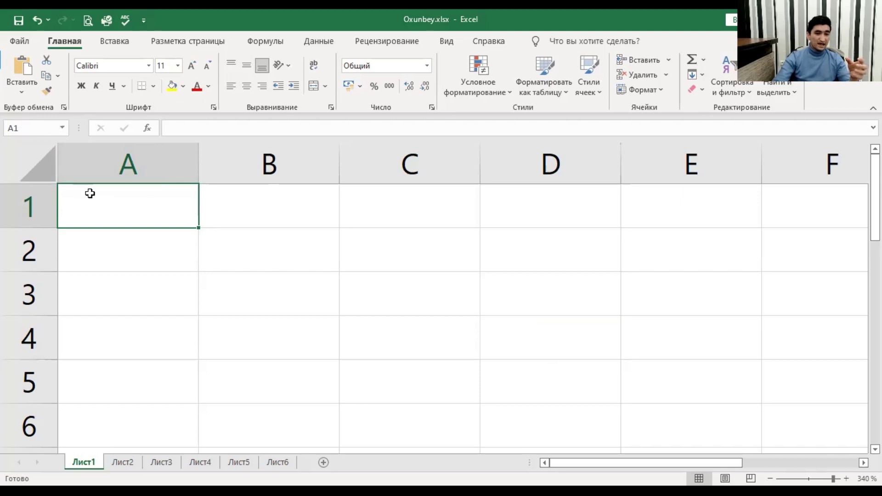
drag(88, 193, 432, 259)
click(120, 205)
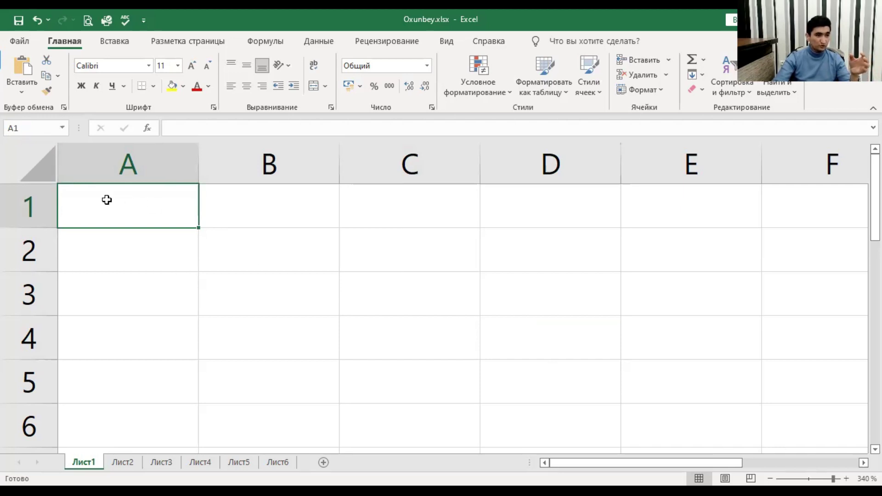
mouse_move(122, 205)
mouse_down()
mouse_move(427, 271)
mouse_move(482, 375)
mouse_up()
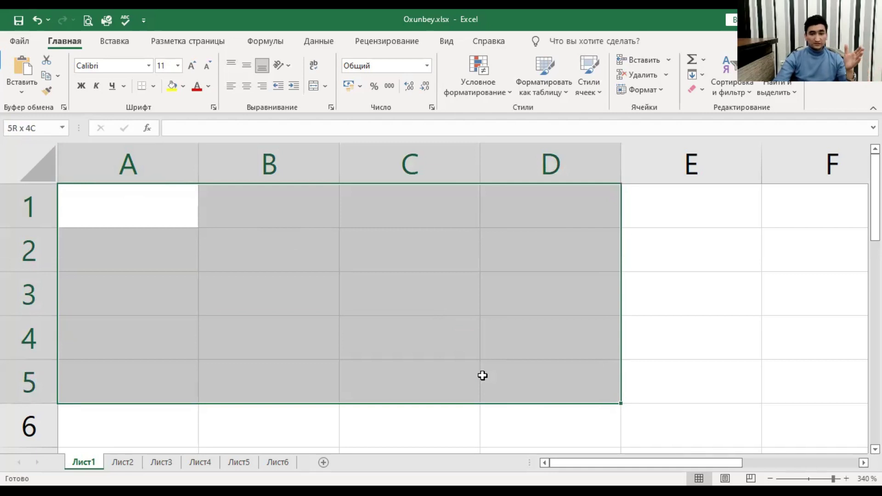
drag(482, 375, 681, 374)
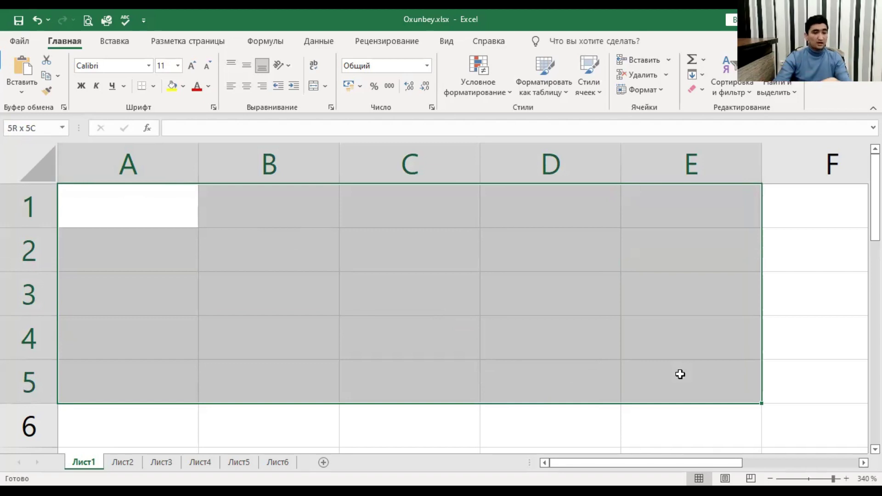
Step: Trim the selection to exactly A1:D10 and zoom the sheet out
drag(680, 375, 682, 427)
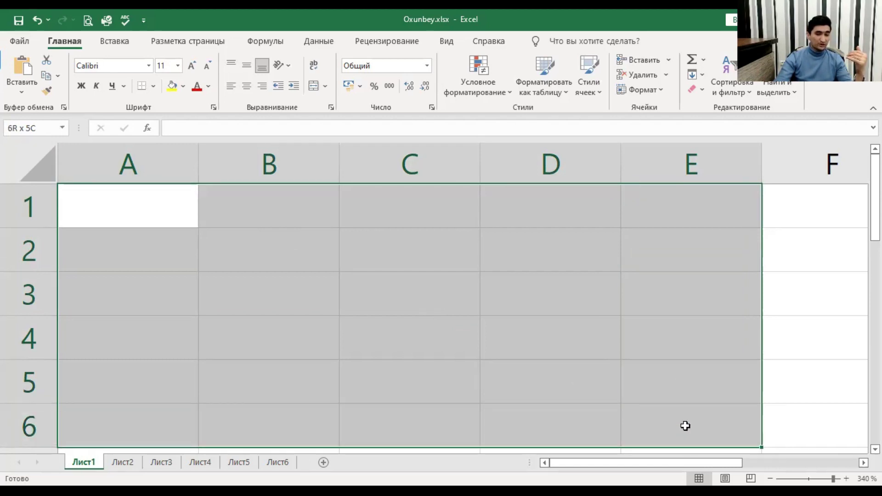
drag(685, 445, 685, 426)
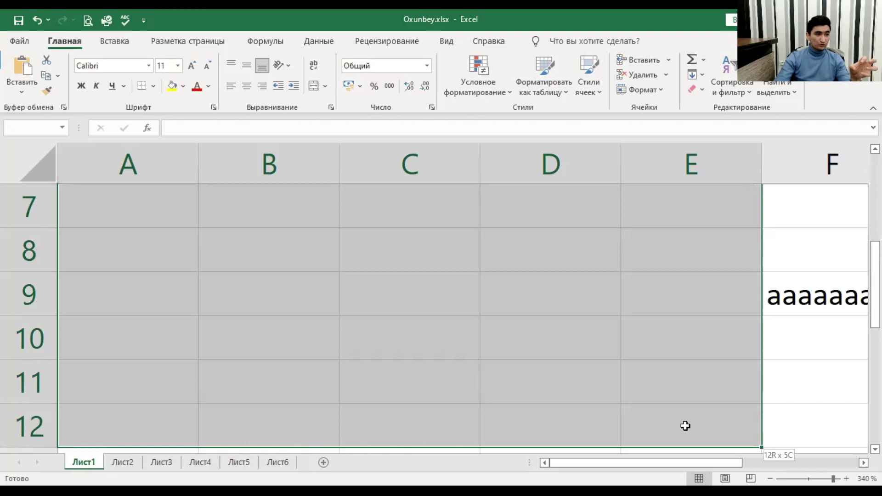
drag(617, 424, 596, 424)
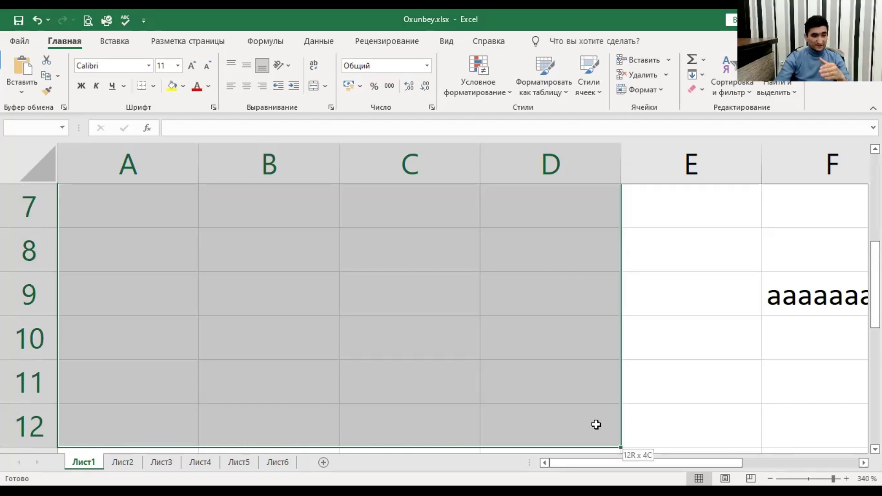
drag(589, 389, 583, 345)
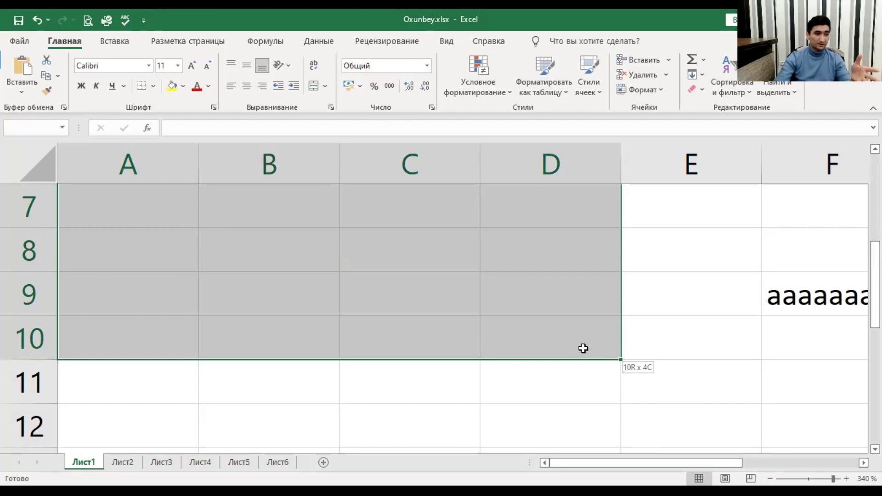
drag(583, 348, 581, 350)
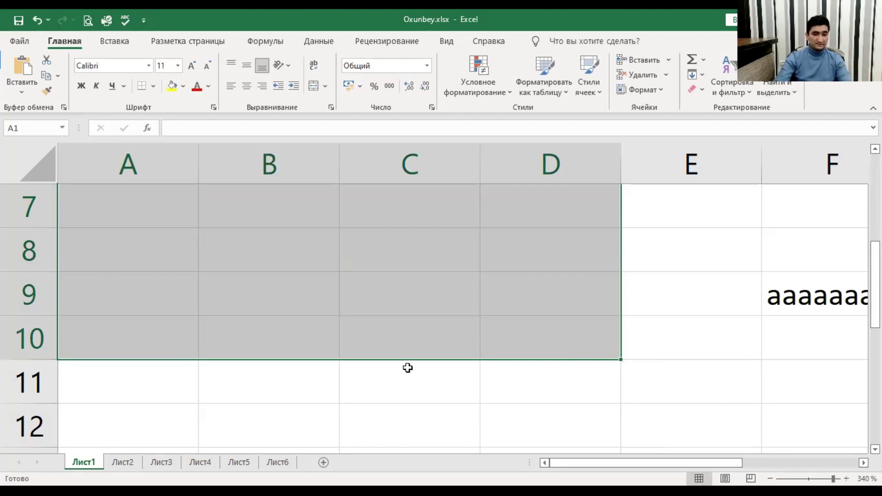
scroll(407, 368, down, 3)
scroll(408, 368, down, 2)
scroll(406, 368, down, 4)
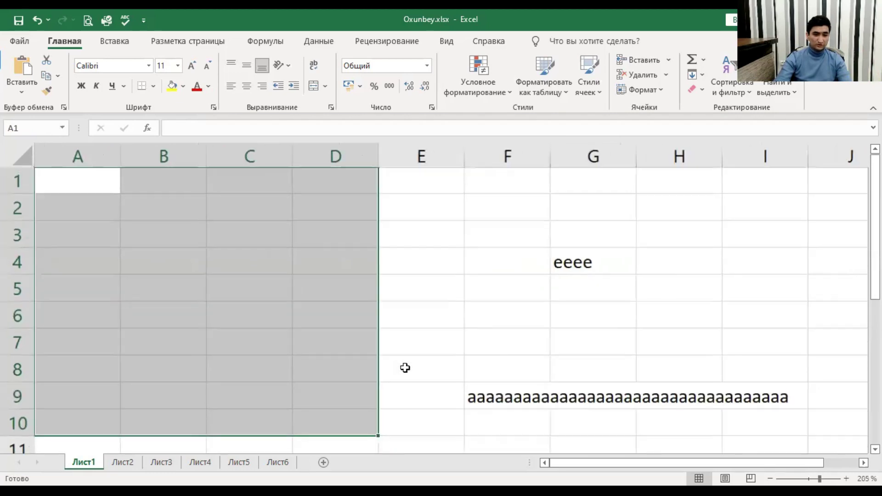
scroll(405, 367, down, 1)
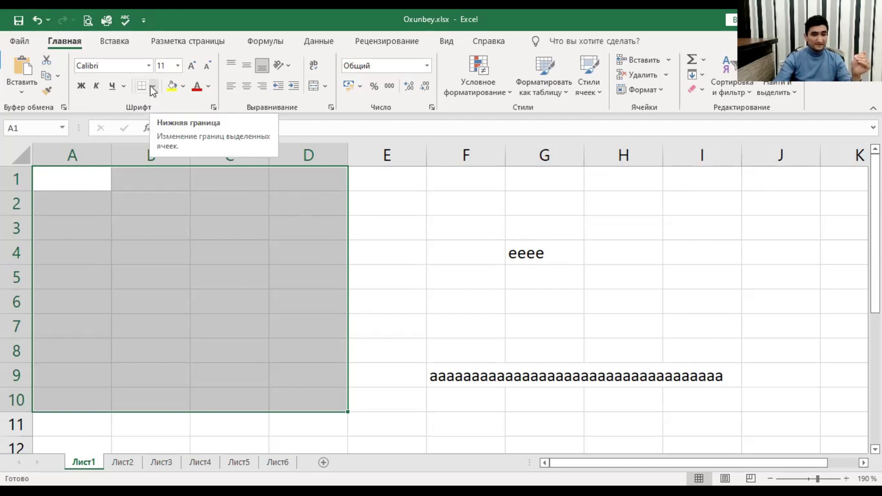
click(153, 87)
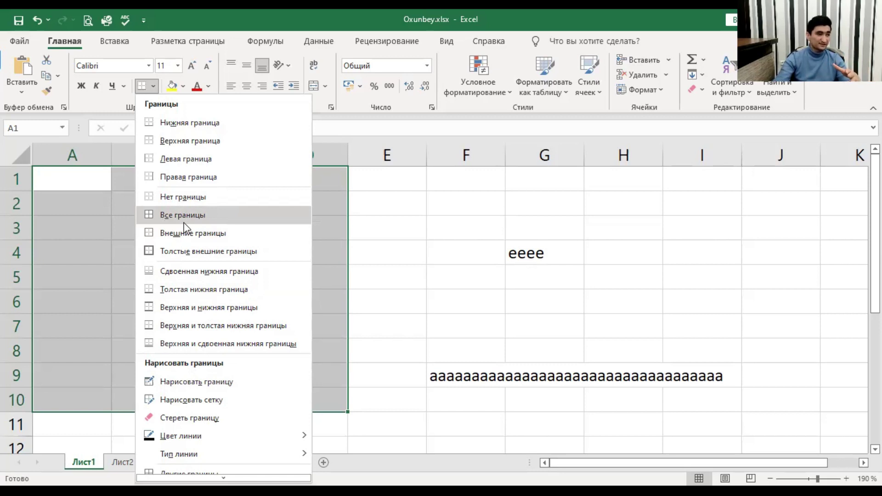
click(184, 222)
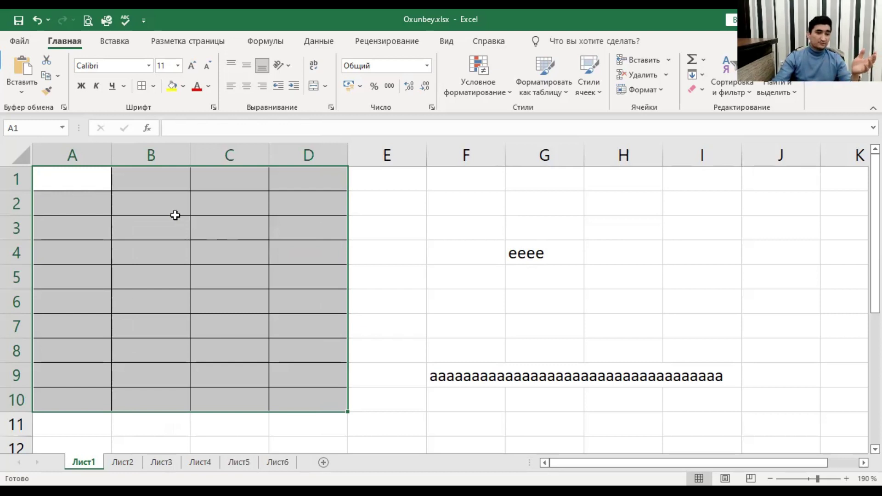
click(480, 215)
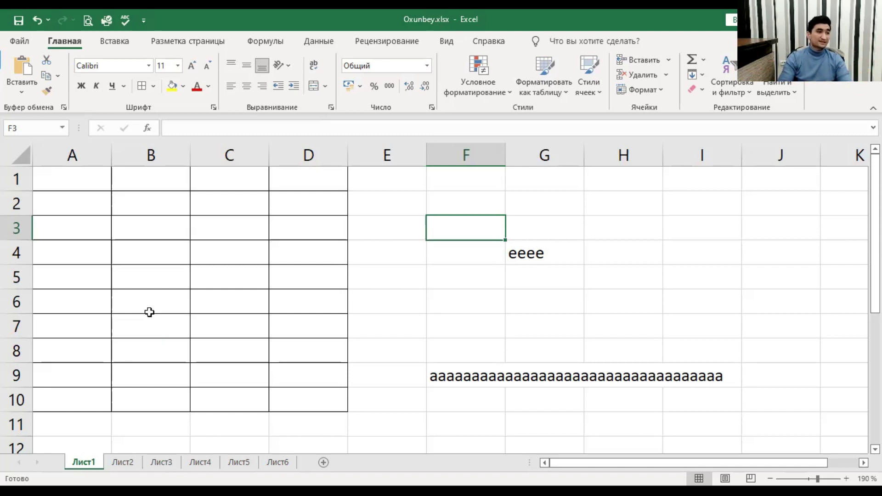
Step: Enter the header № in A1, then 1 in A2 and 2 in A3
click(87, 185)
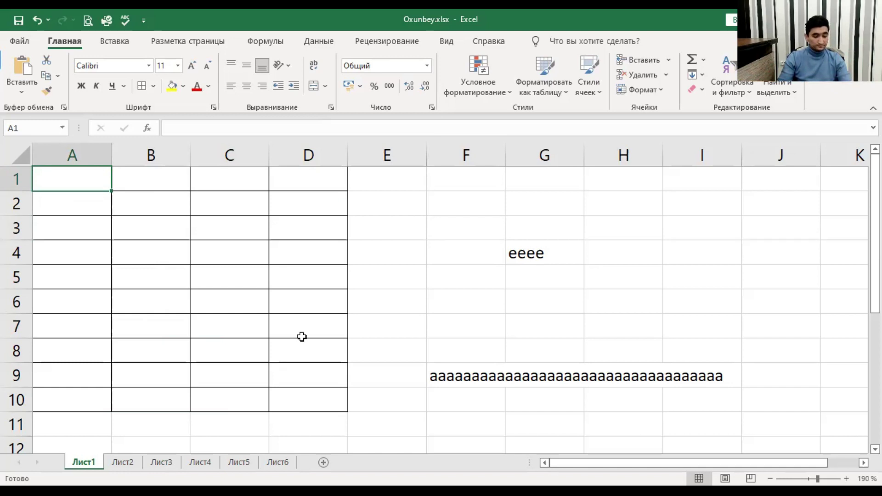
text(№)
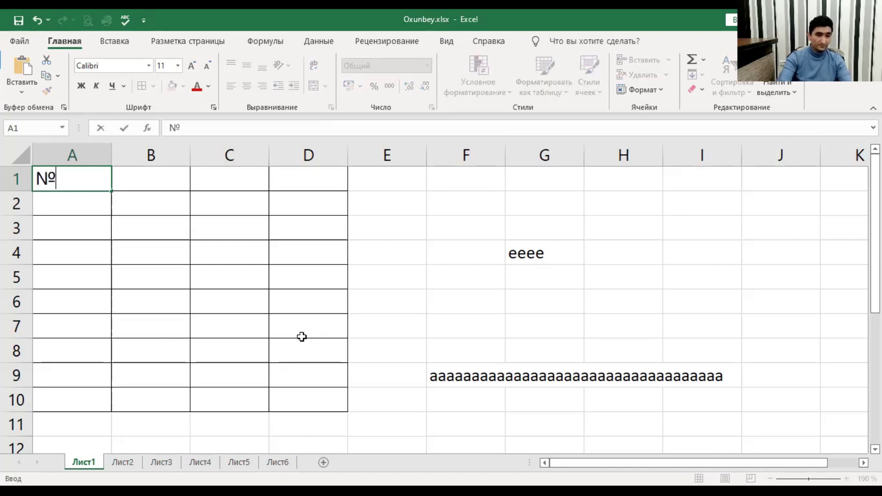
key(Return)
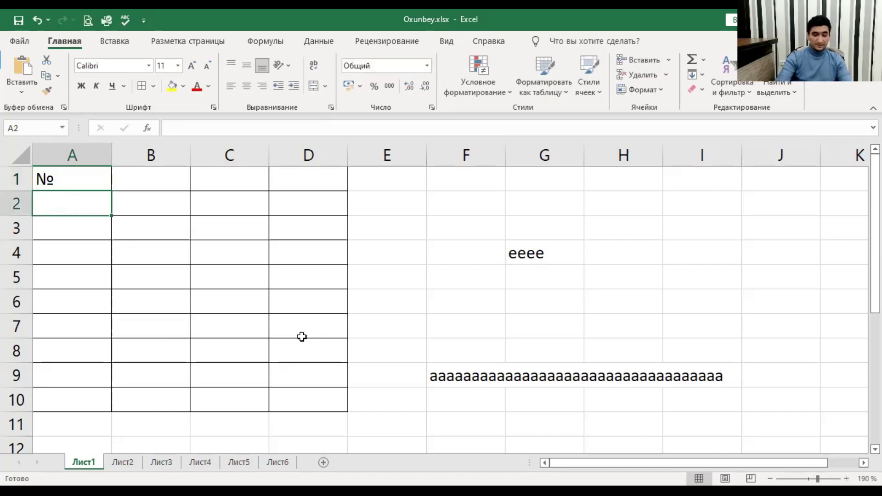
text(1)
key(Return)
text(2)
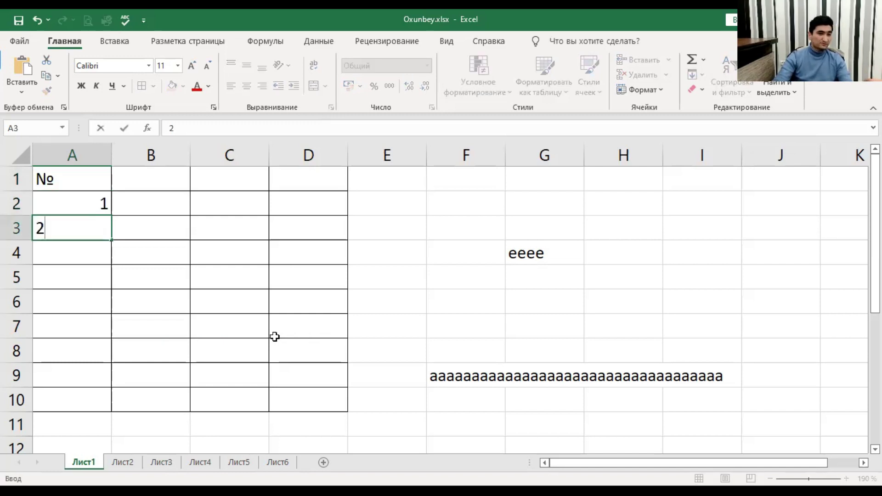
click(189, 274)
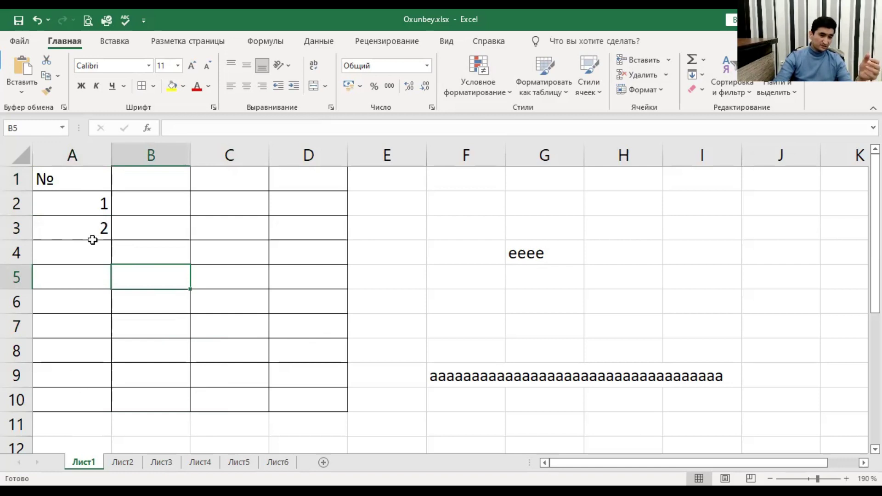
Step: Select A2:A3 holding the numbers 1 and 2
click(93, 243)
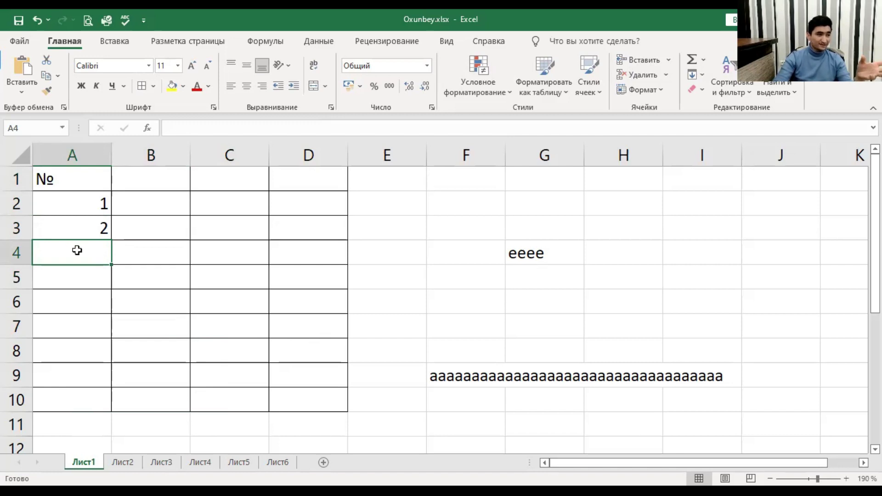
click(88, 203)
drag(91, 218, 106, 230)
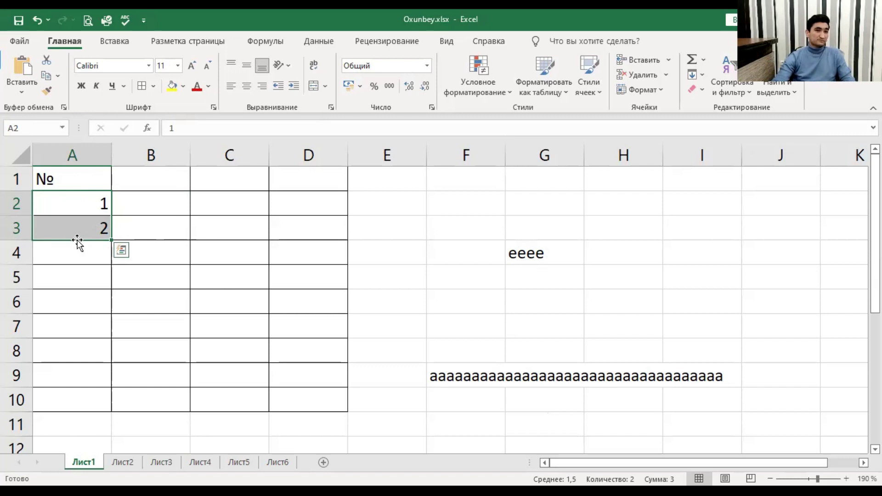
Step: Reselect A2:A3 with the numbers 1 and 2
click(173, 199)
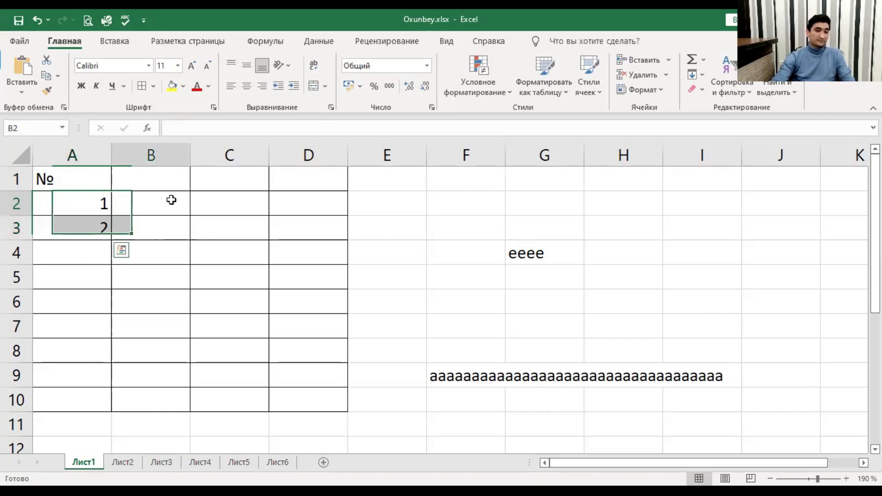
click(87, 250)
click(92, 292)
click(85, 259)
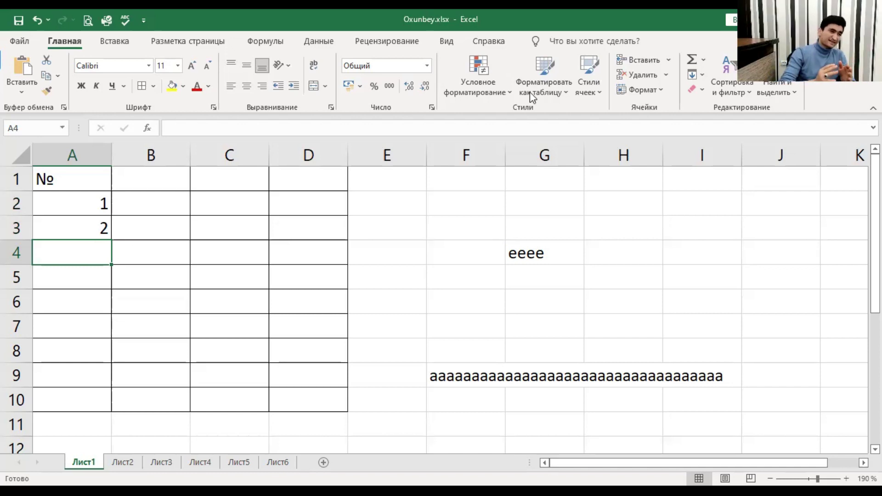
mouse_move(92, 203)
mouse_down()
mouse_move(96, 228)
mouse_move(111, 241)
mouse_up()
click(258, 258)
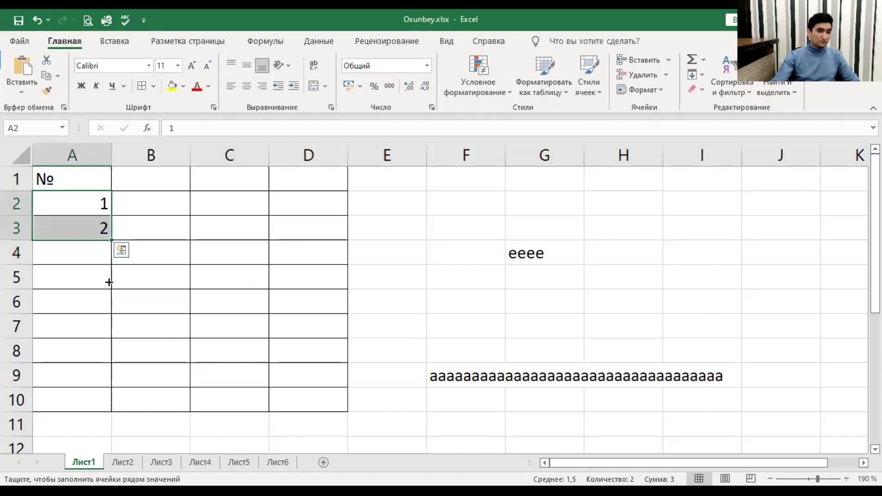
Step: Drag the fill handle down to row 100 to number 1 through 99
drag(109, 282, 258, 301)
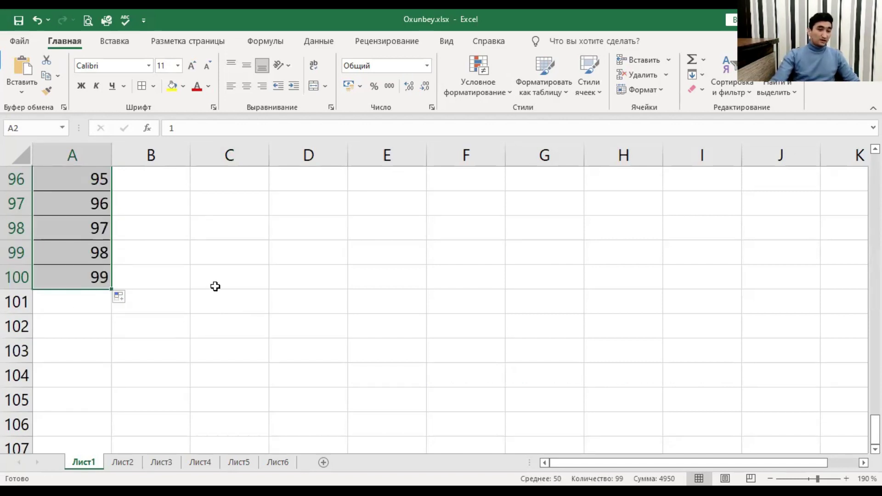
ctrl+scroll(151, 294, down, 4)
scroll(120, 293, up, 6)
scroll(100, 283, up, 4)
scroll(100, 279, down, 9)
scroll(100, 279, down, 8)
scroll(101, 285, up, 4)
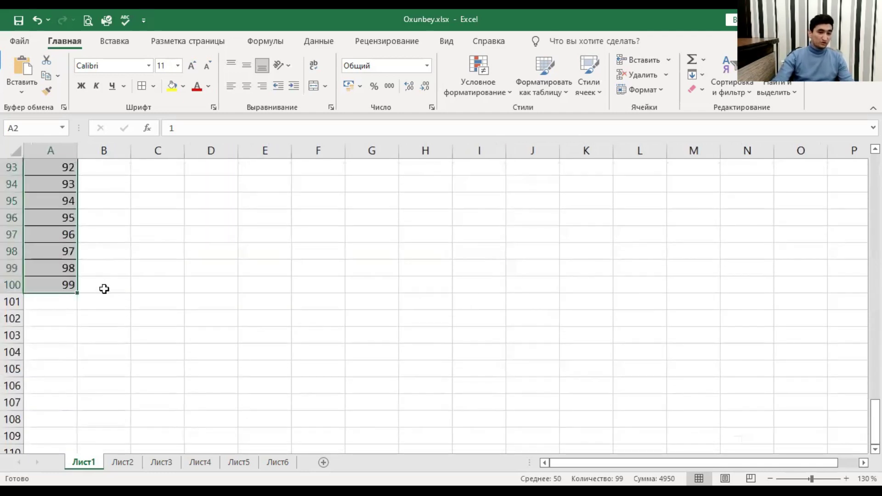
click(110, 303)
ctrl+scroll(18, 313, up, 5)
ctrl+scroll(16, 294, up, 1)
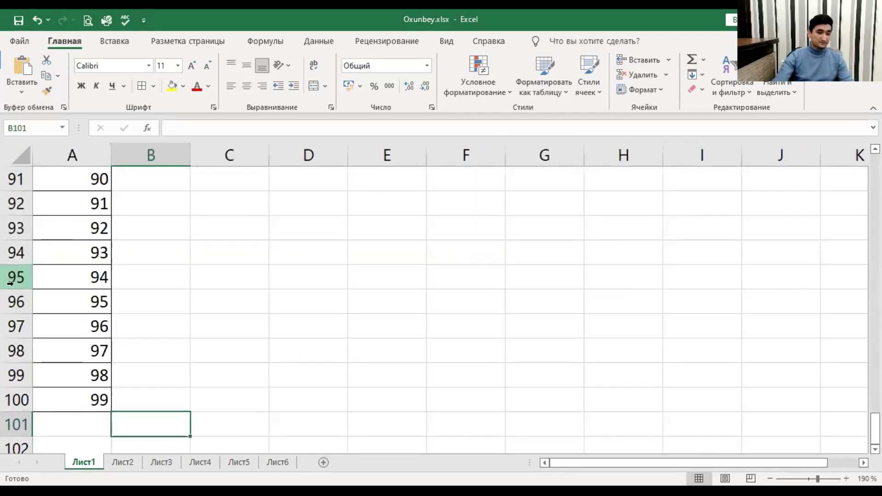
Step: Select the numbers 3 to 99 in A4:A100
click(49, 403)
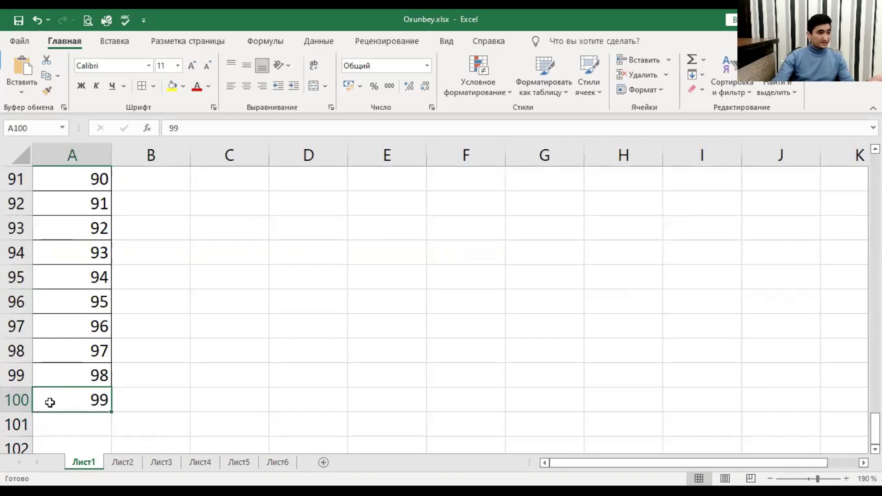
drag(49, 402, 93, 134)
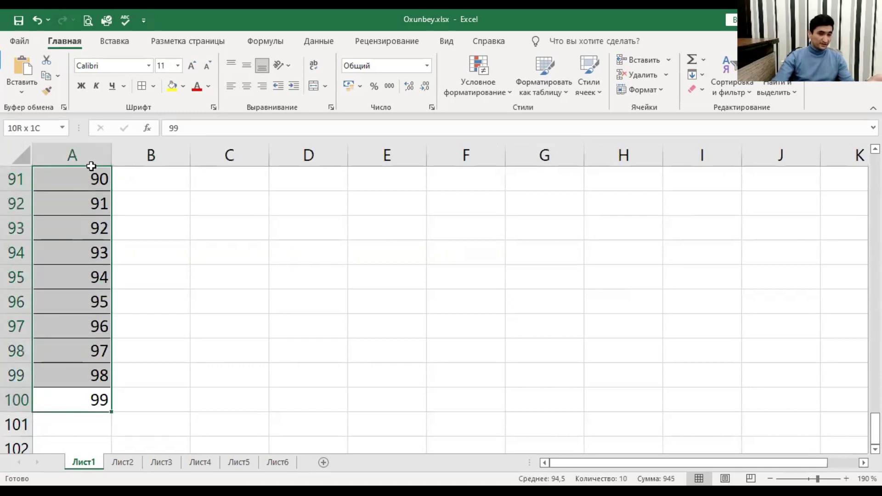
drag(92, 133, 92, 137)
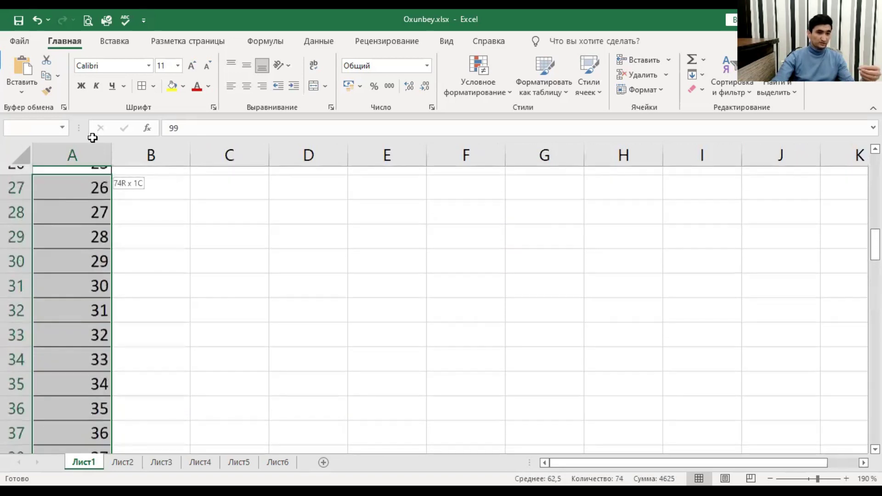
drag(93, 137, 91, 162)
drag(88, 236, 84, 251)
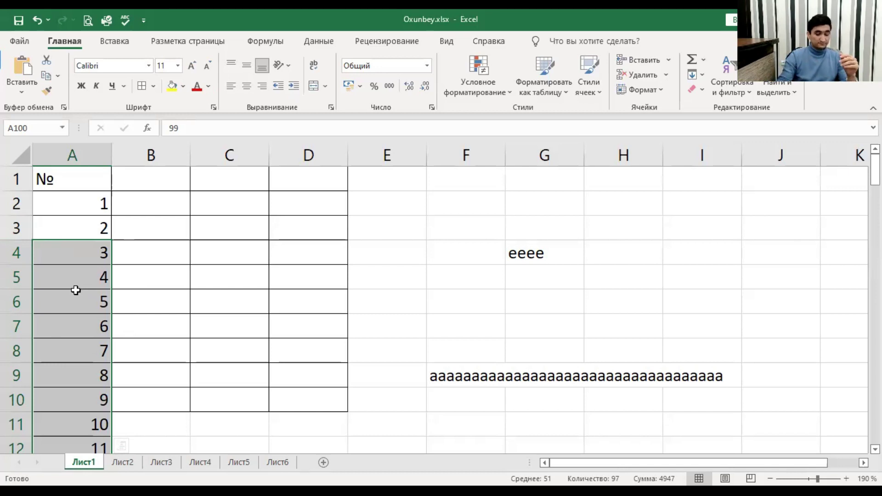
Step: Clear the numbers 3 to 99 from A4:A100
key(Delete)
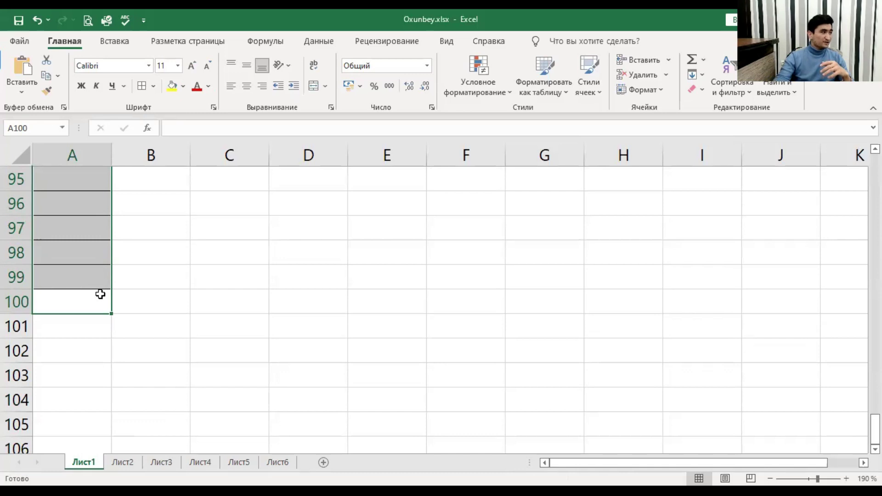
scroll(99, 293, up, 10)
scroll(83, 320, up, 7)
scroll(85, 320, up, 8)
scroll(90, 323, up, 7)
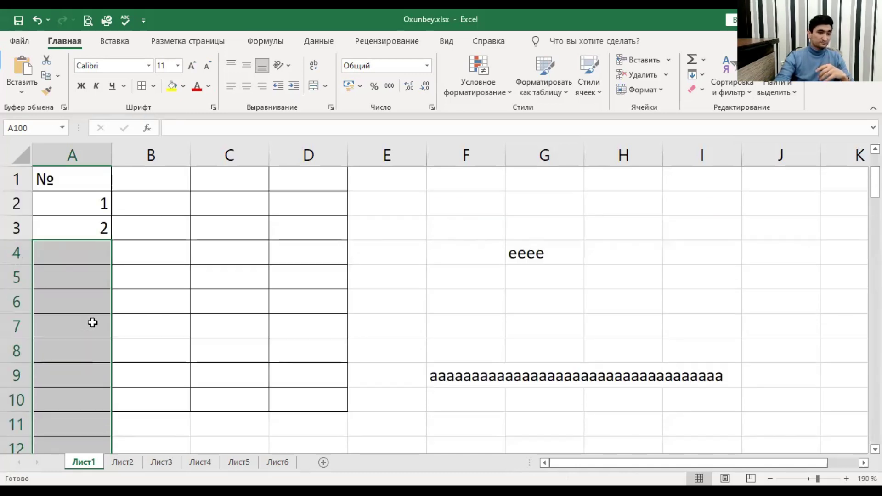
click(172, 212)
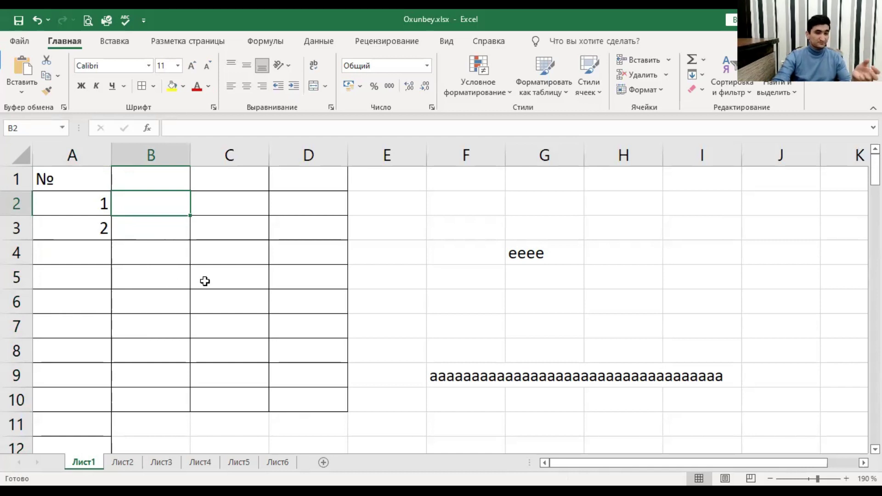
Step: Delete the eeee text from G4 and the long run of a's from F9
click(514, 245)
key(Delete)
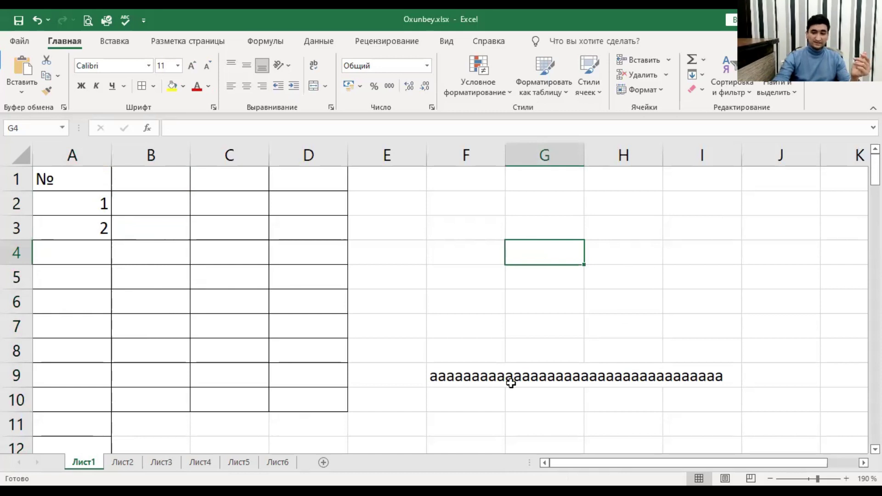
click(449, 372)
key(Delete)
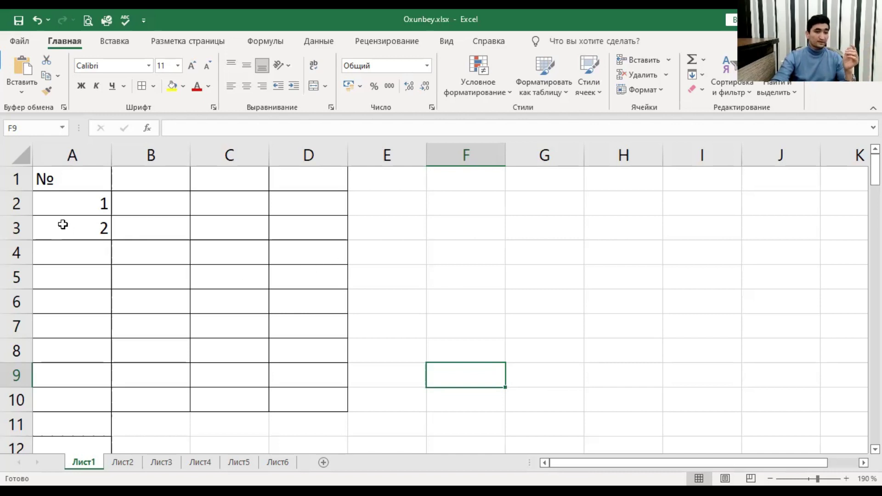
click(71, 201)
Step: Select A2:A3 holding 1 and 2 and zoom the sheet in to 400%
click(71, 231)
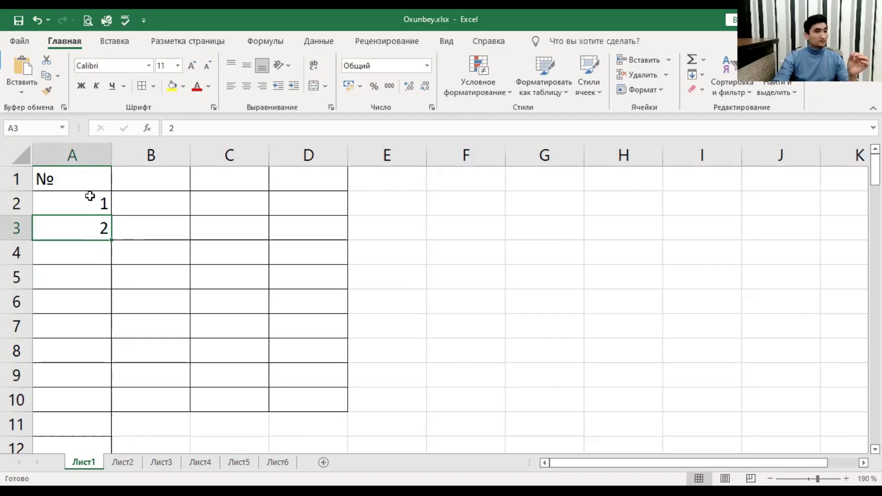
drag(90, 197, 89, 231)
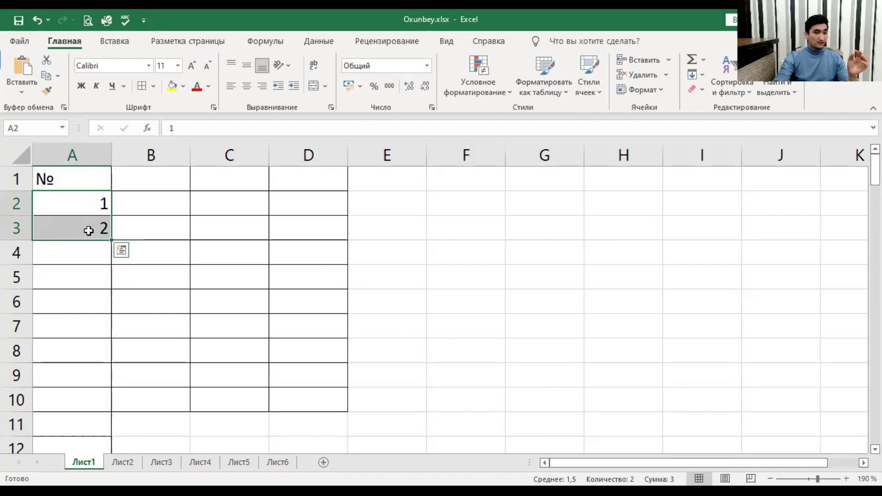
scroll(80, 259, up, 1)
scroll(82, 264, up, 4)
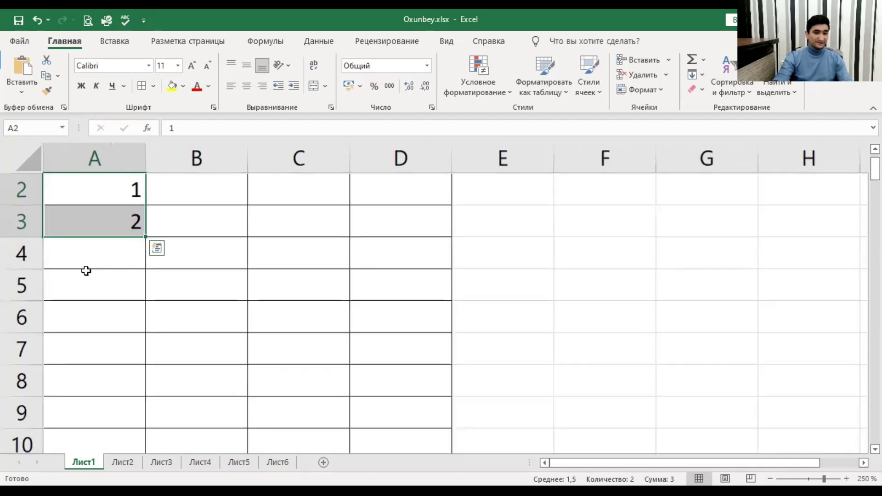
scroll(92, 275, up, 8)
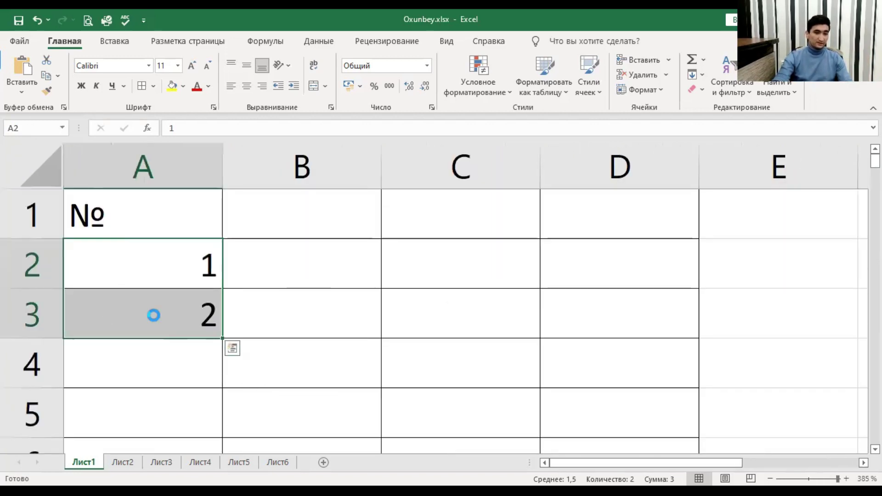
scroll(156, 317, up, 1)
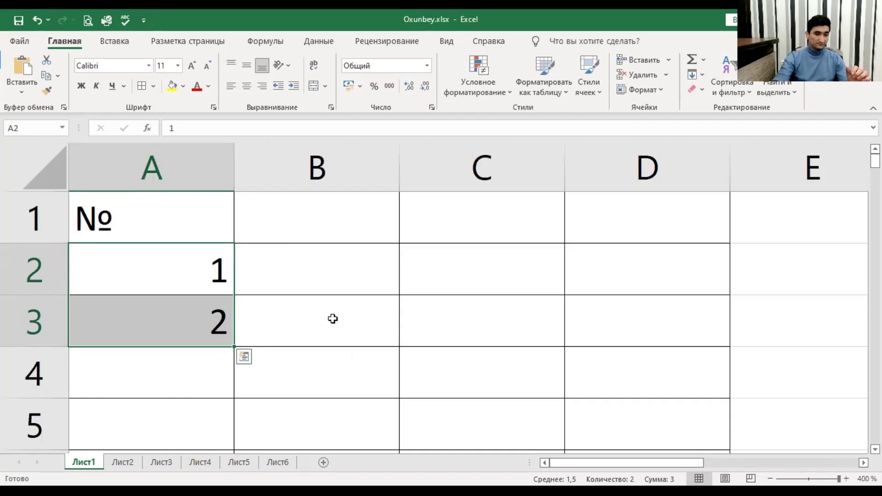
click(285, 275)
drag(150, 256, 161, 335)
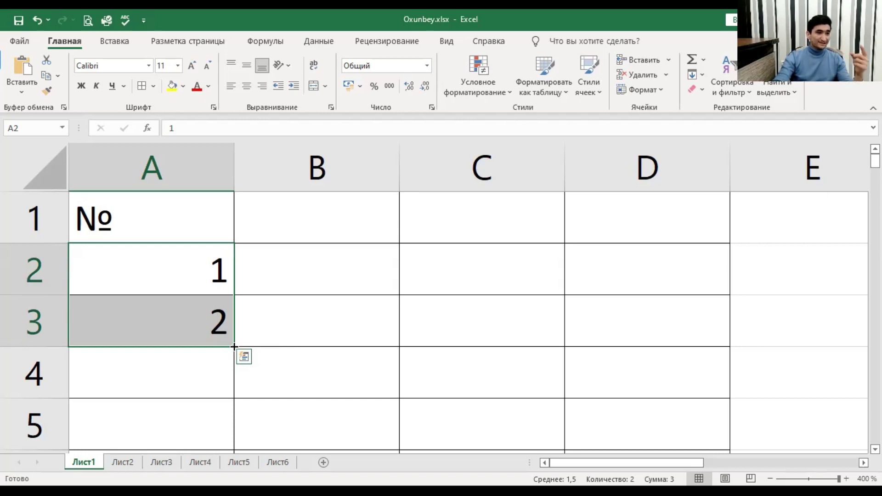
Step: Fill the 1, 2 series from A2:A3 down to row 667, ending at 666
drag(234, 347, 234, 346)
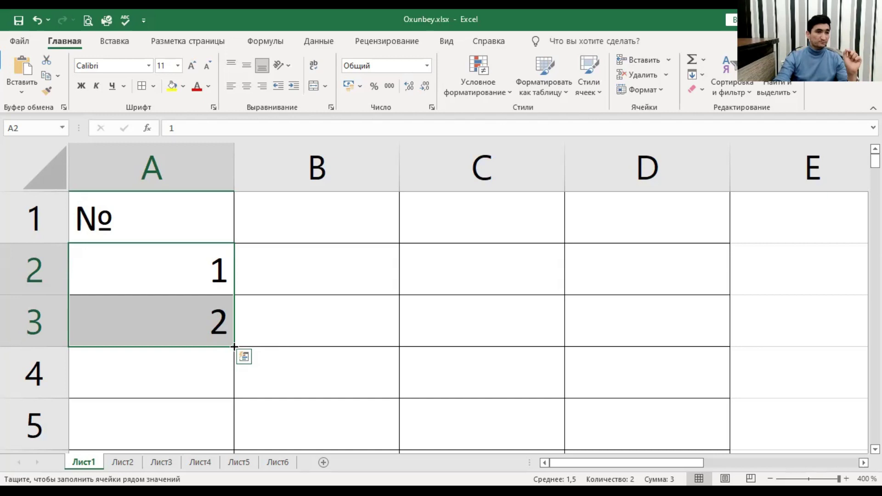
drag(234, 347, 241, 401)
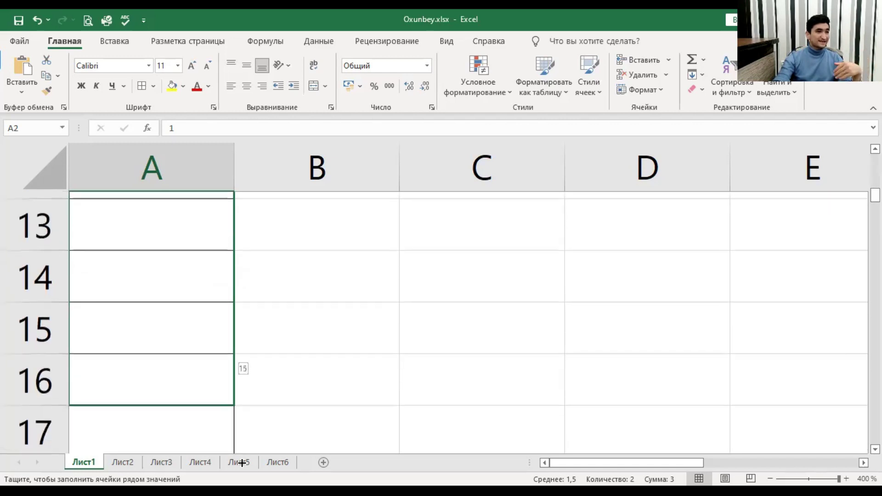
mouse_move(242, 463)
mouse_down()
mouse_move(250, 492)
mouse_move(330, 447)
mouse_up()
drag(288, 294, 289, 295)
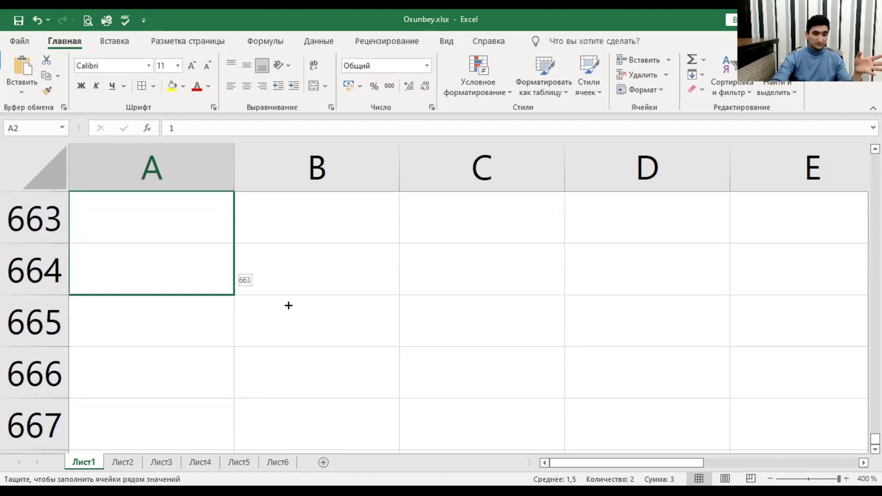
drag(287, 448, 287, 451)
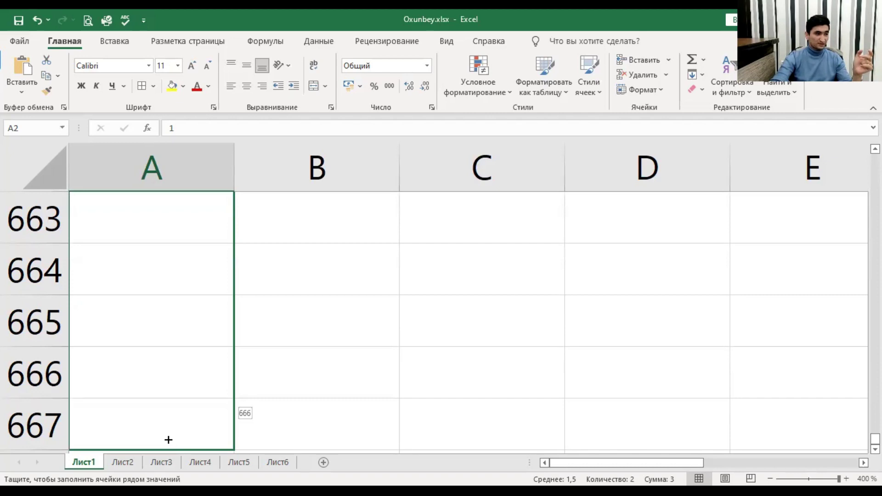
drag(168, 439, 160, 436)
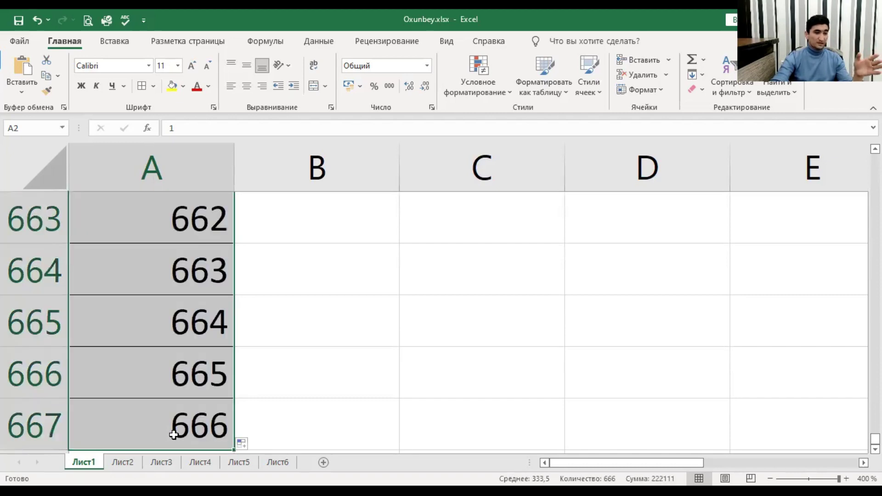
Step: Scroll down column A and back up to check the 1–666 numbering
scroll(205, 421, down, 4)
scroll(204, 418, down, 3)
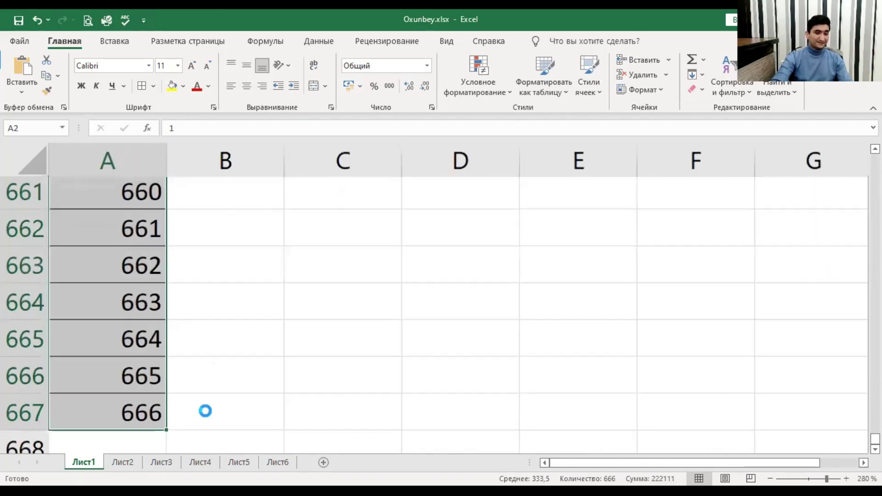
scroll(206, 410, down, 6)
scroll(206, 410, down, 3)
scroll(206, 411, down, 3)
scroll(207, 411, down, 3)
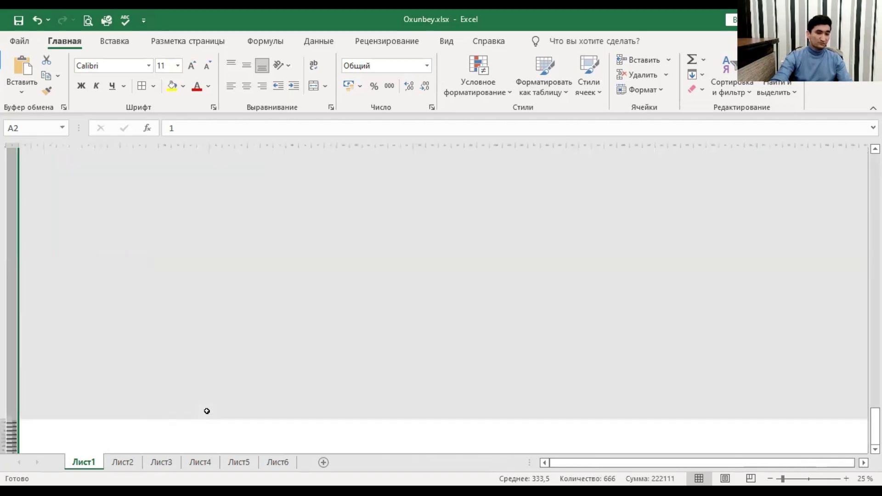
scroll(207, 411, down, 2)
scroll(28, 362, up, 4)
scroll(25, 367, up, 3)
scroll(37, 366, up, 4)
scroll(51, 368, up, 9)
scroll(55, 369, up, 7)
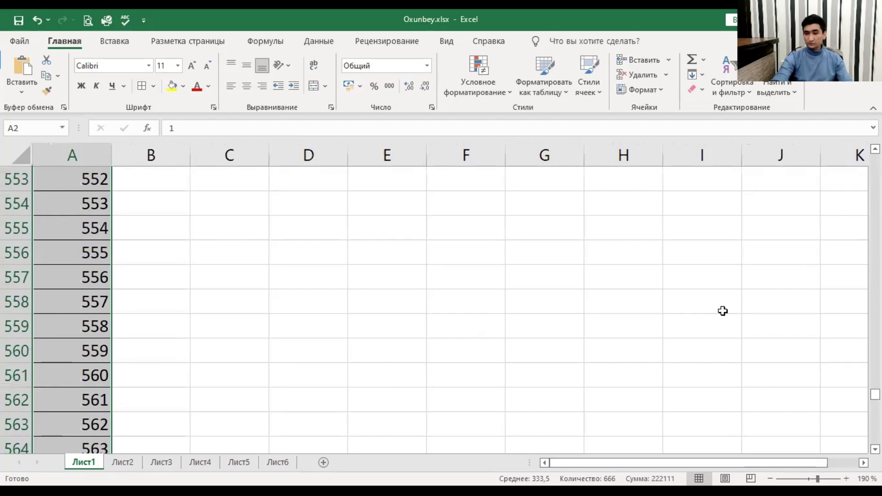
key(ctrl+BackSpace)
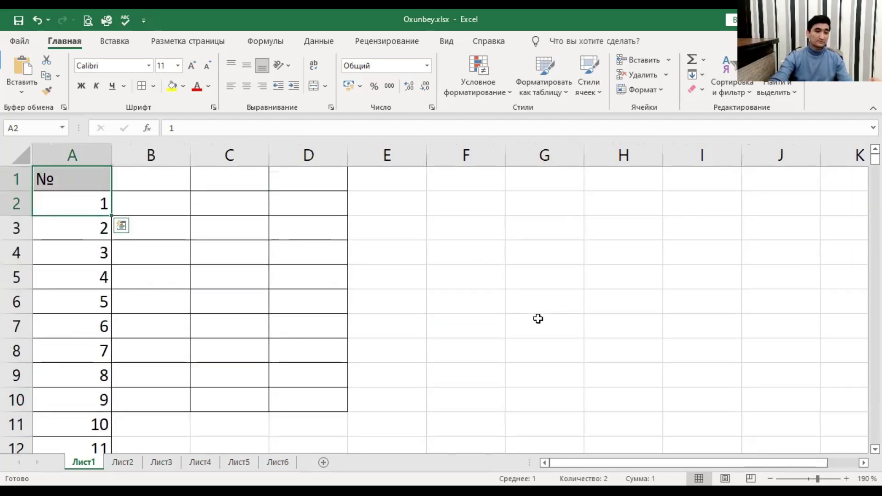
click(63, 206)
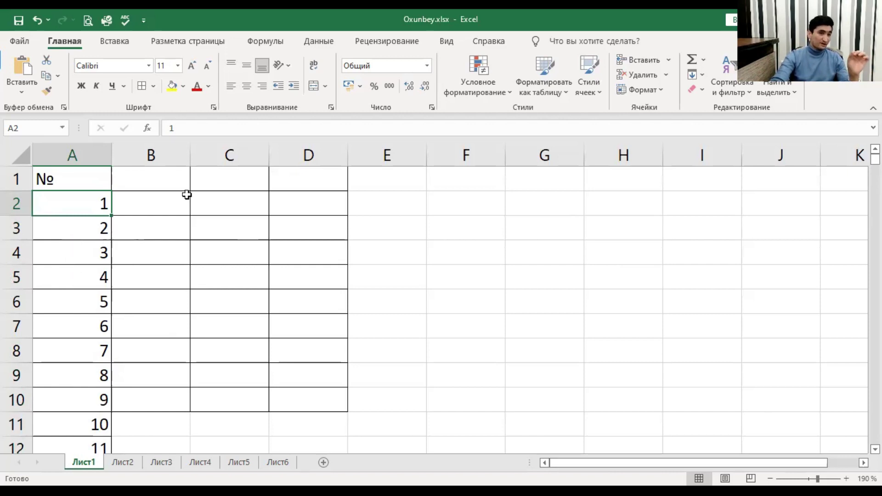
mouse_move(56, 198)
mouse_down()
mouse_move(68, 449)
mouse_move(67, 353)
mouse_up()
scroll(66, 354, up, 2)
click(156, 232)
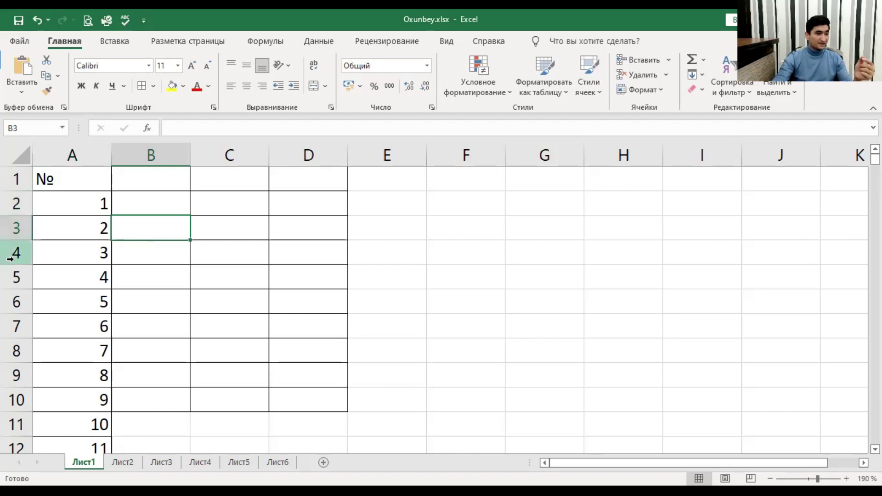
click(84, 154)
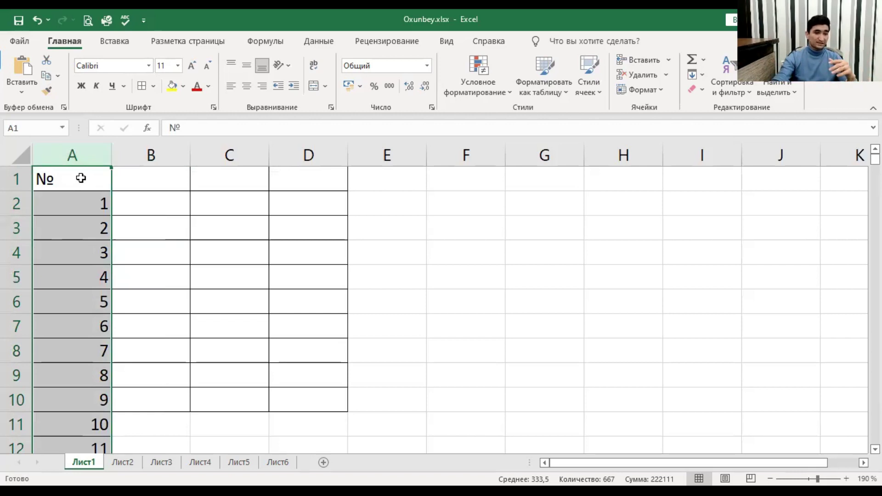
click(168, 208)
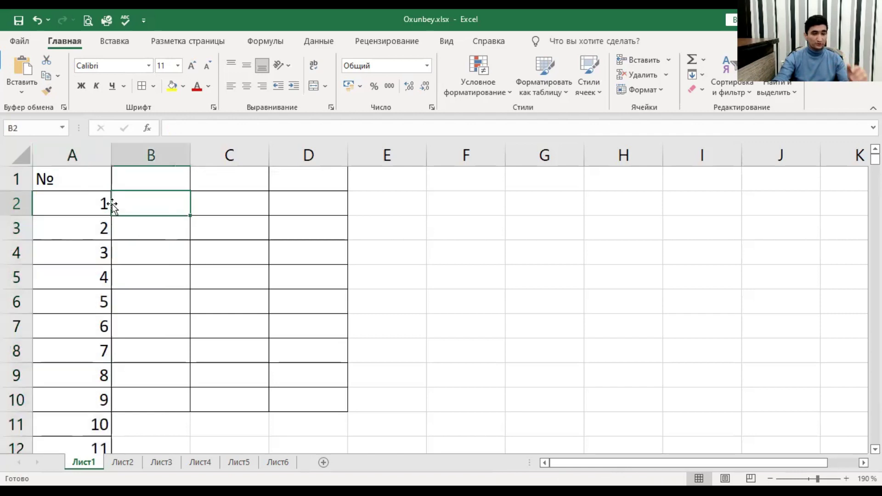
ctrl+scroll(59, 209, up, 10)
scroll(187, 280, right, 1)
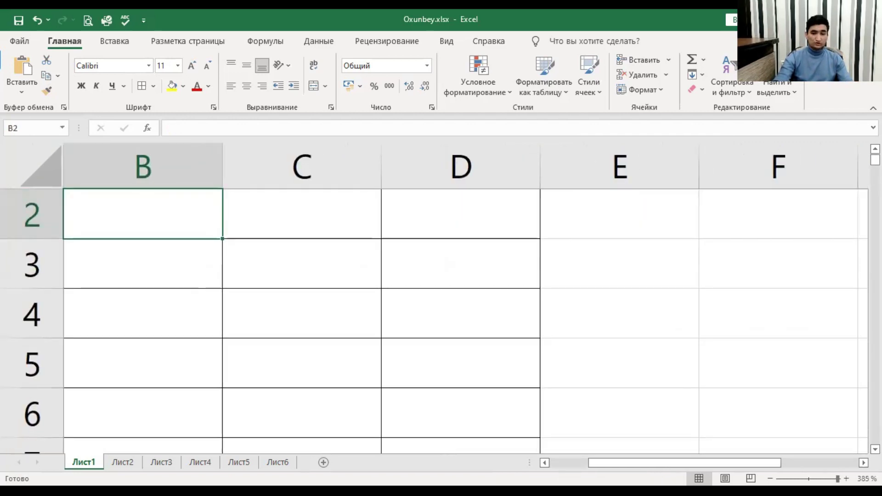
drag(649, 465, 577, 468)
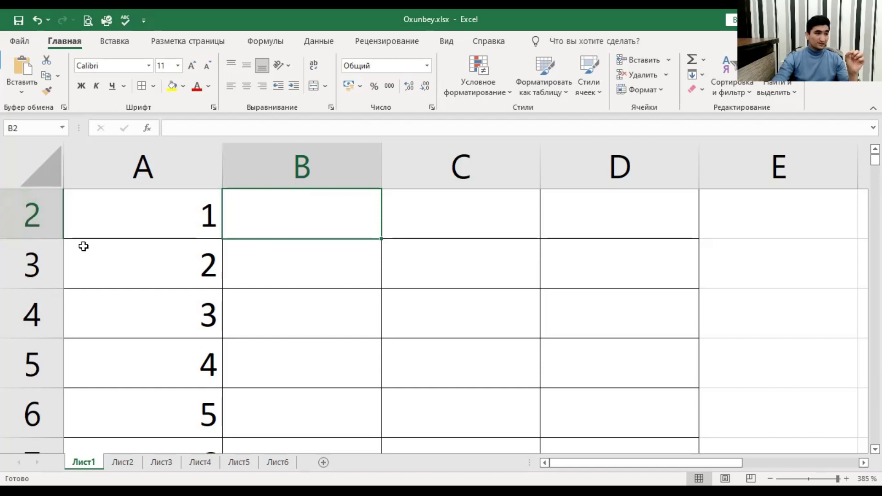
click(162, 160)
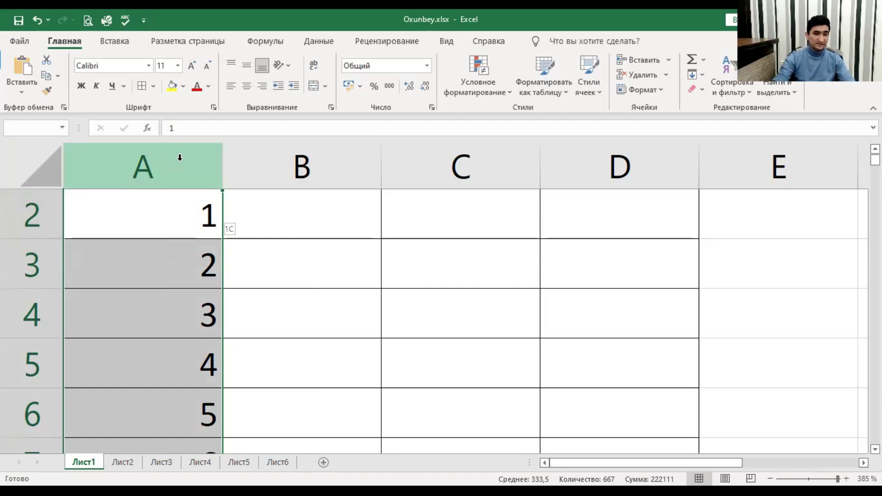
key(Escape)
scroll(183, 253, down, 10)
scroll(177, 262, down, 10)
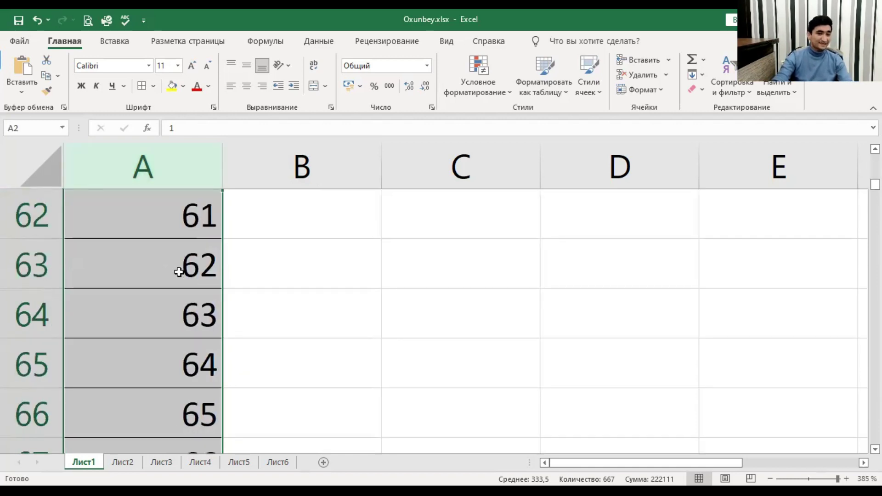
scroll(177, 262, down, 12)
scroll(174, 275, down, 9)
scroll(174, 281, down, 10)
scroll(174, 282, down, 10)
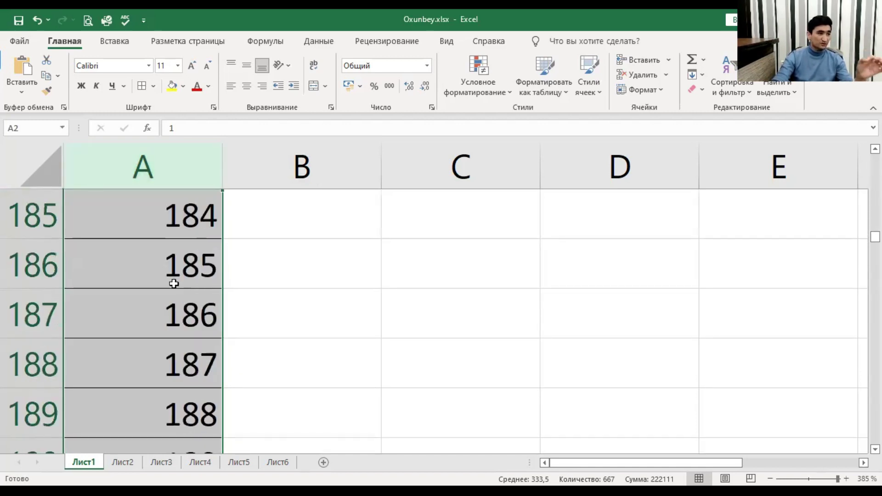
scroll(174, 284, down, 11)
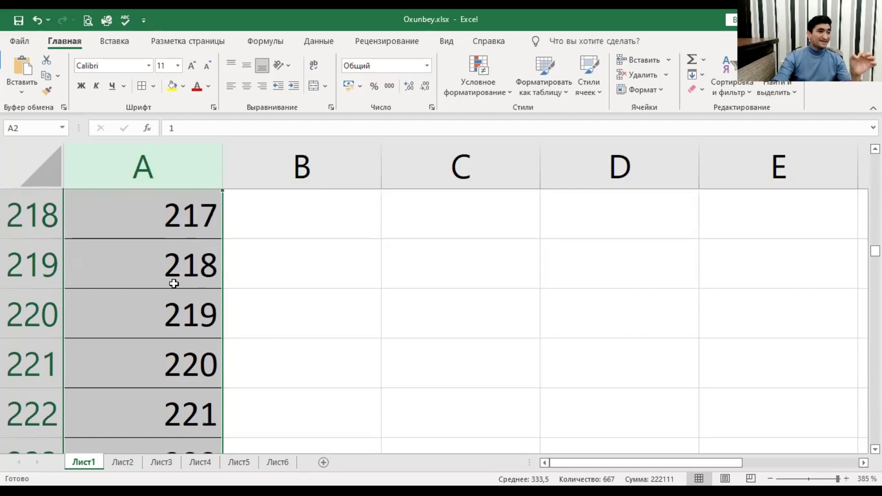
scroll(174, 283, down, 9)
scroll(174, 285, down, 10)
scroll(175, 286, down, 11)
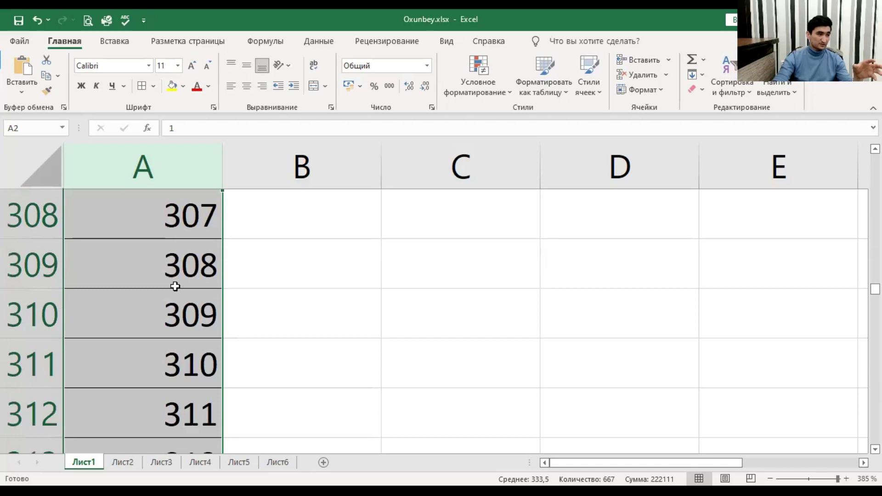
click(173, 293)
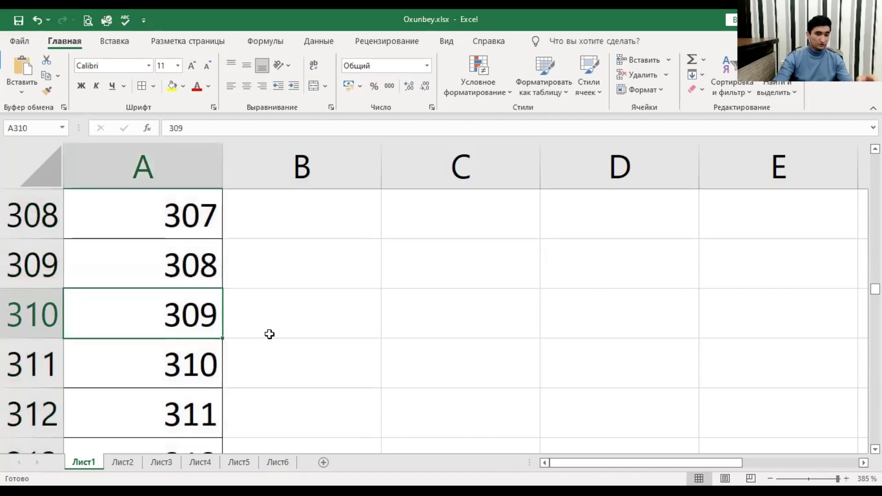
key(ctrl+shift+Down)
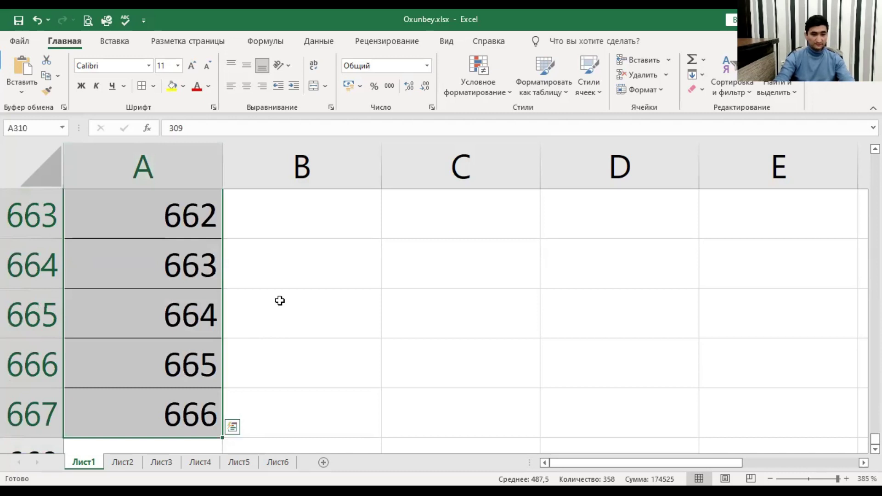
key(ctrl+shift+Down)
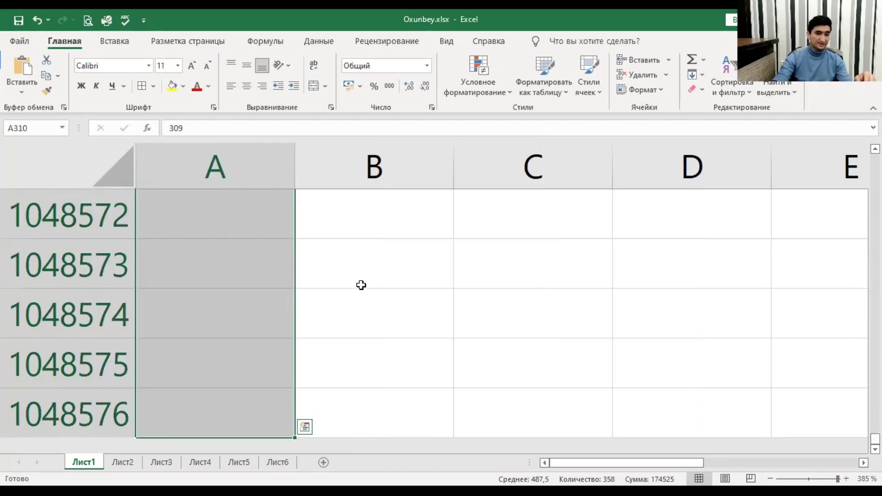
click(338, 202)
click(223, 168)
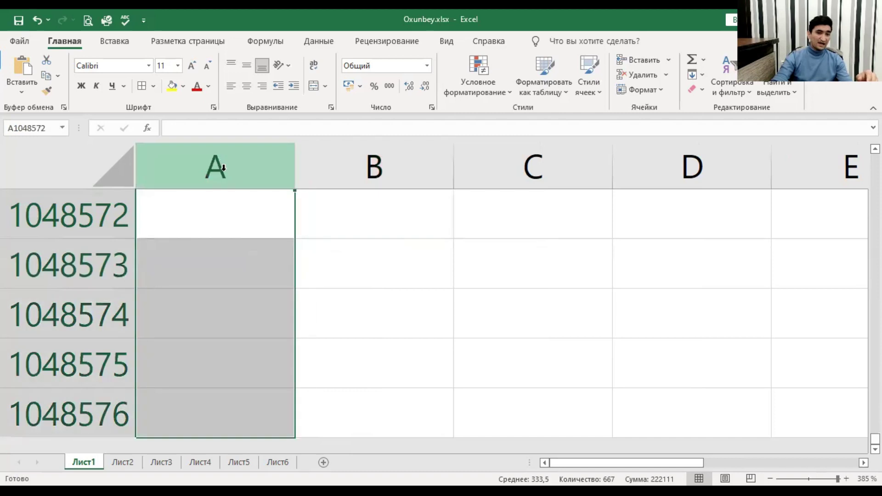
scroll(214, 237, up, 8)
scroll(214, 236, up, 6)
scroll(217, 237, up, 9)
scroll(216, 237, up, 2)
scroll(218, 239, up, 2)
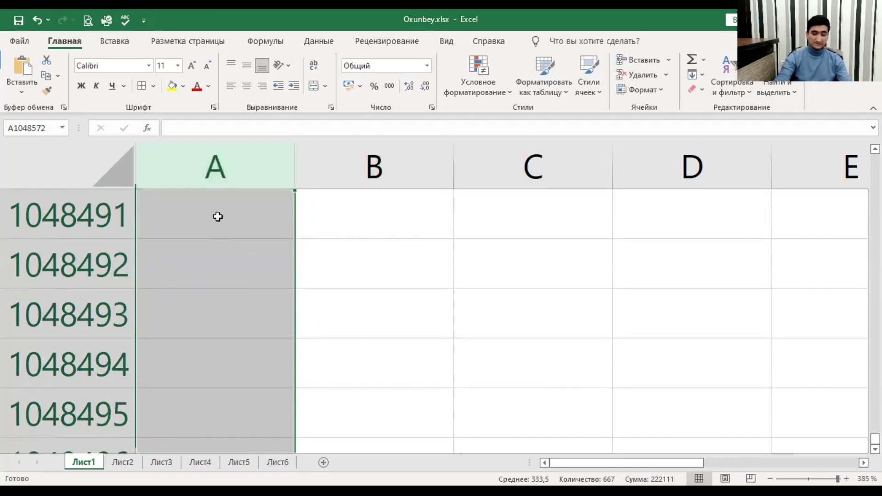
drag(218, 216, 217, 216)
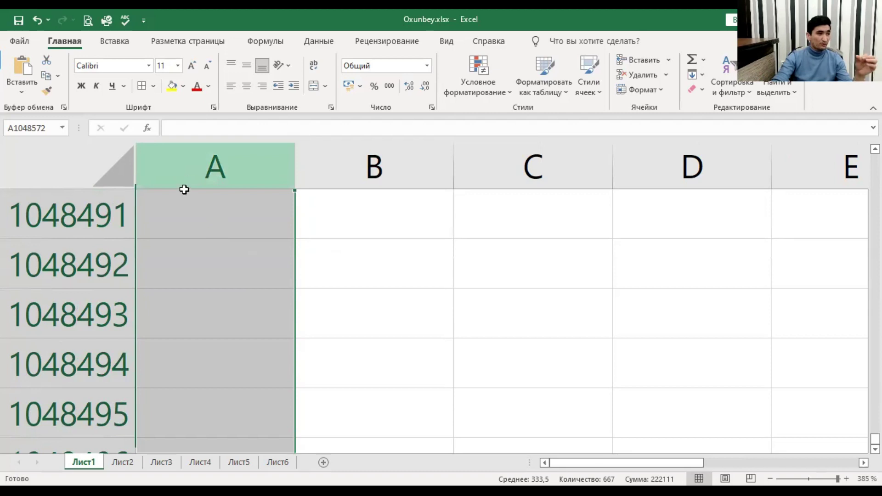
key(ctrl+shift+Up)
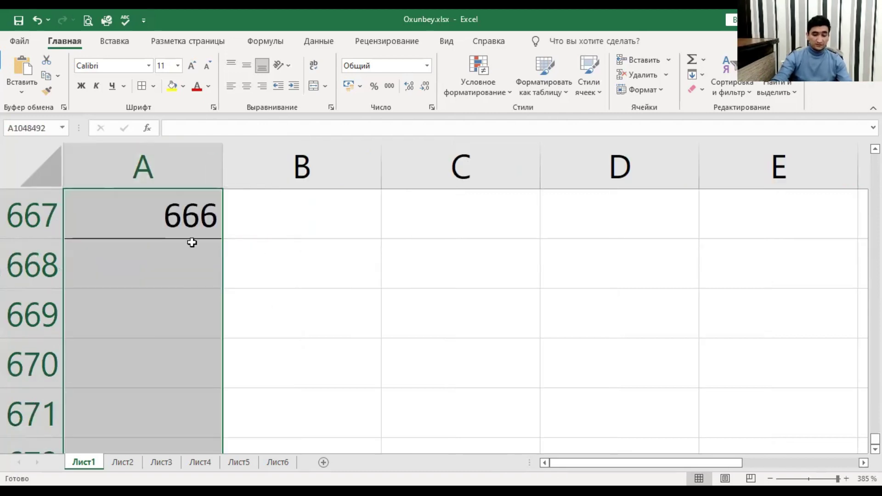
key(ctrl+shift+Up)
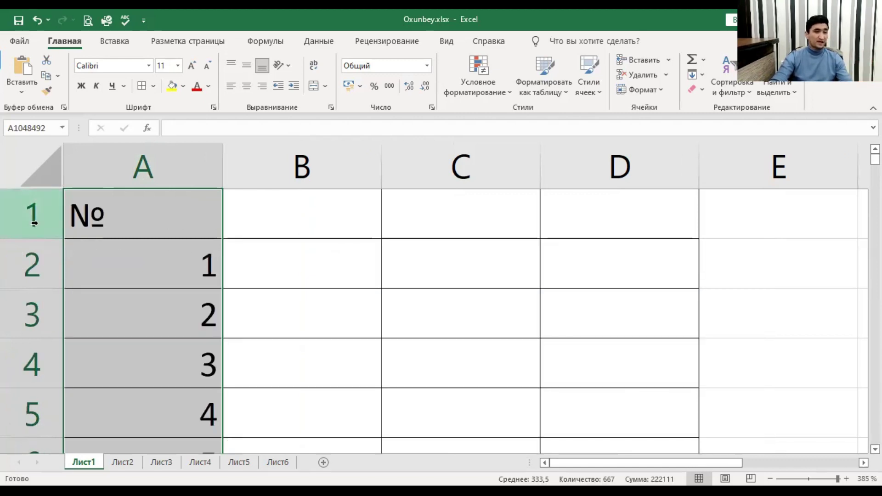
click(28, 216)
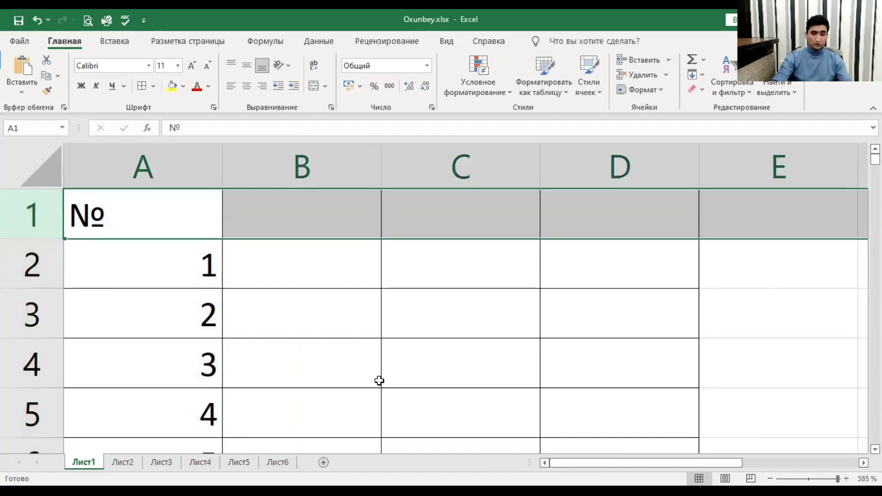
drag(592, 463, 599, 465)
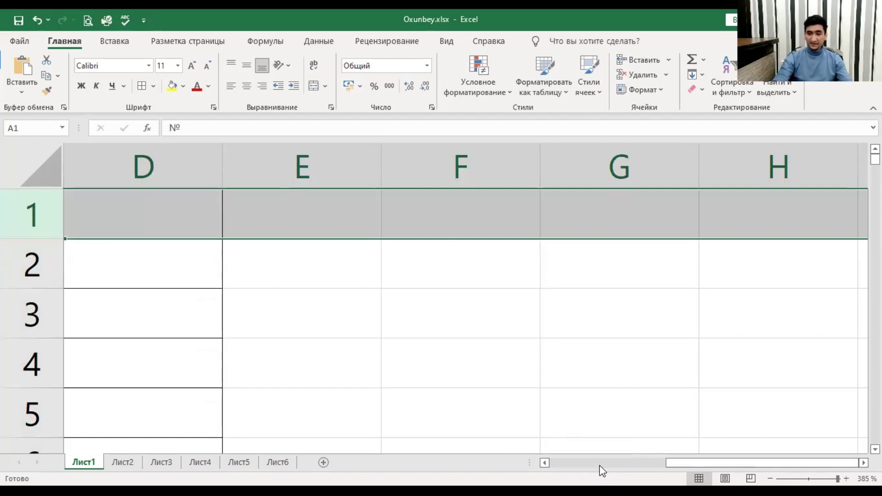
scroll(460, 299, right, 2)
scroll(460, 298, right, 3)
scroll(460, 298, right, 3)
scroll(459, 299, right, 3)
scroll(460, 299, right, 3)
scroll(460, 298, right, 1)
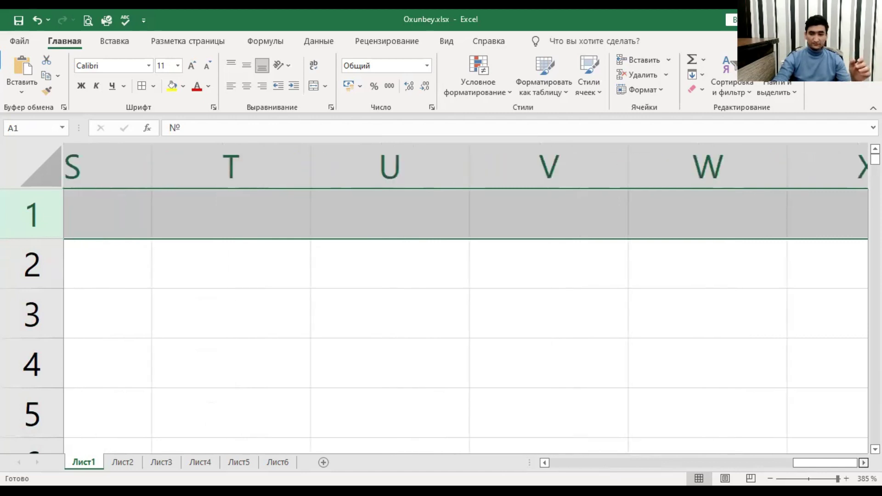
scroll(460, 298, right, 1)
scroll(460, 298, right, 4)
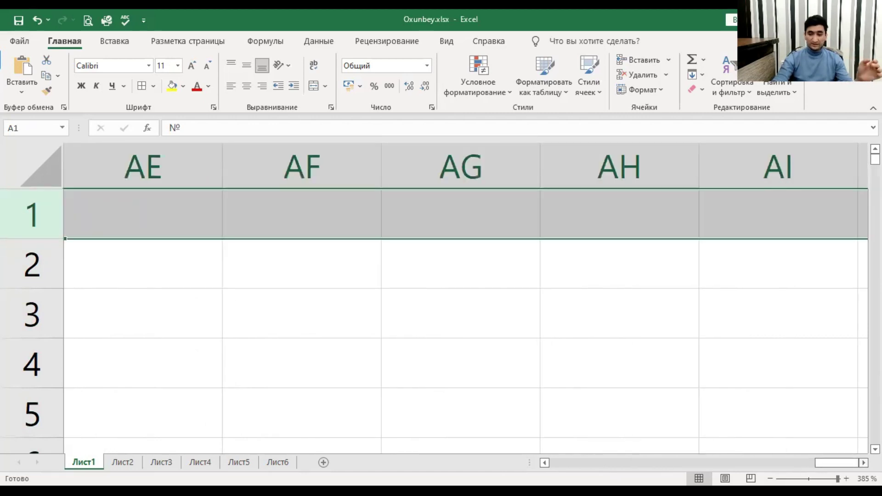
scroll(460, 299, right, 1)
scroll(460, 299, right, 3)
scroll(459, 299, right, 3)
scroll(459, 299, right, 3)
scroll(459, 299, right, 3)
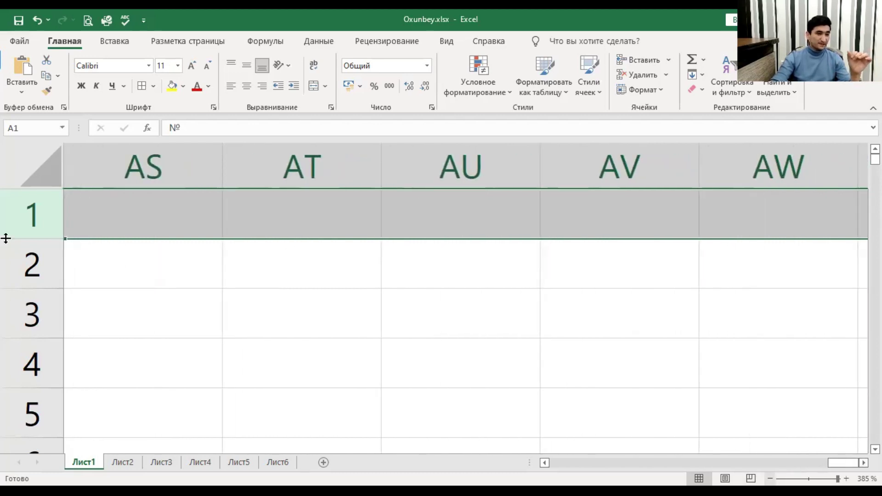
click(11, 234)
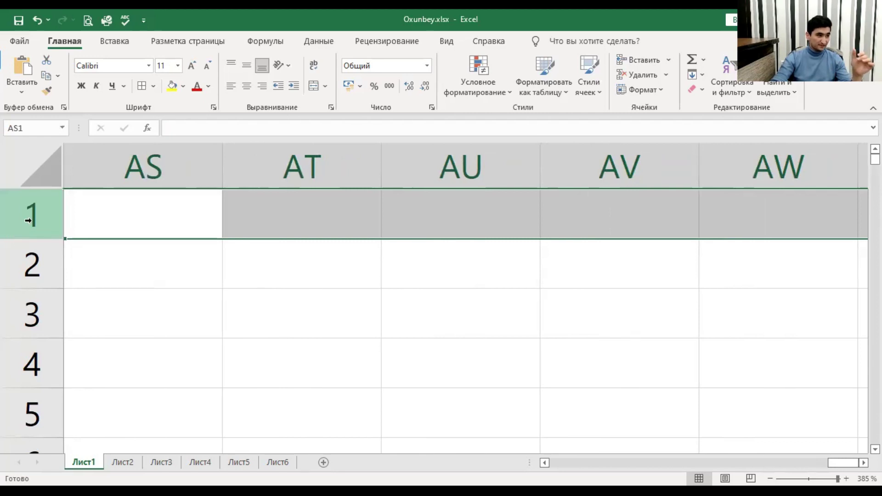
drag(29, 221, 30, 431)
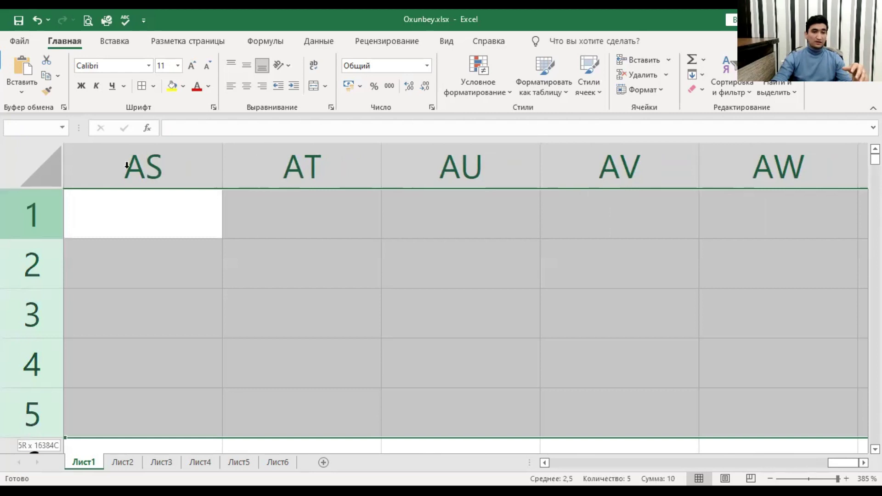
click(127, 165)
drag(586, 170, 128, 158)
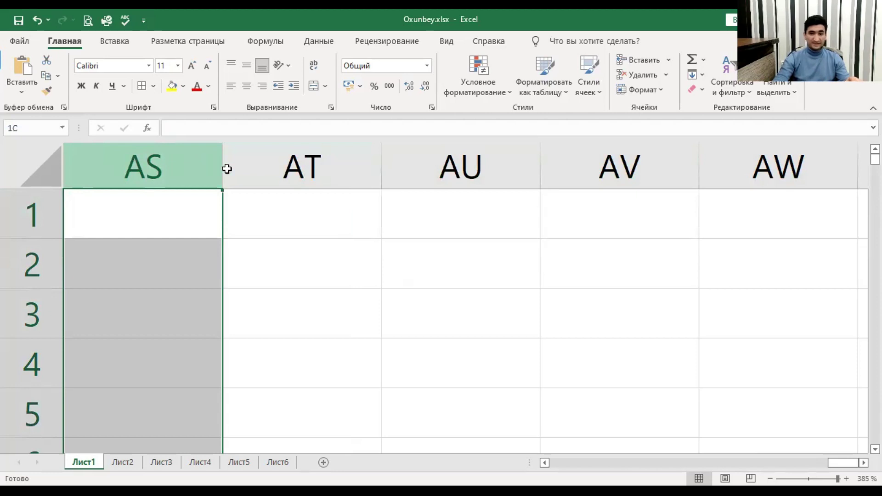
shift+click(802, 167)
drag(802, 167, 802, 167)
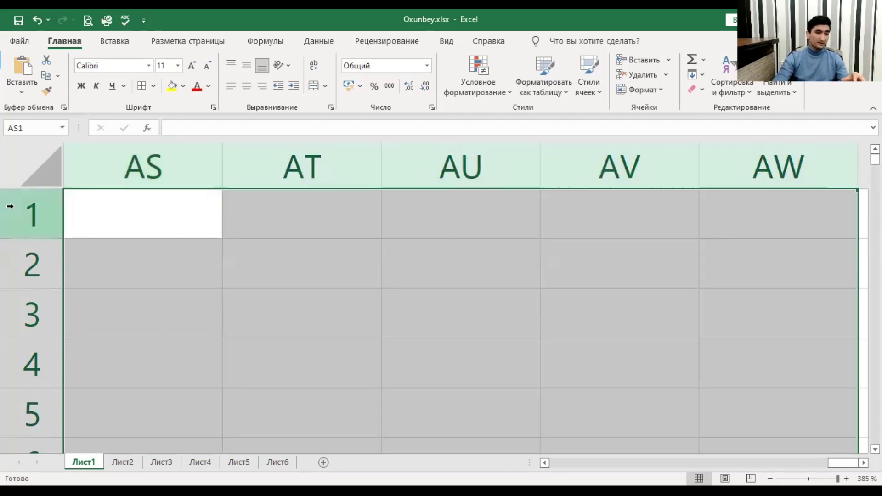
click(10, 206)
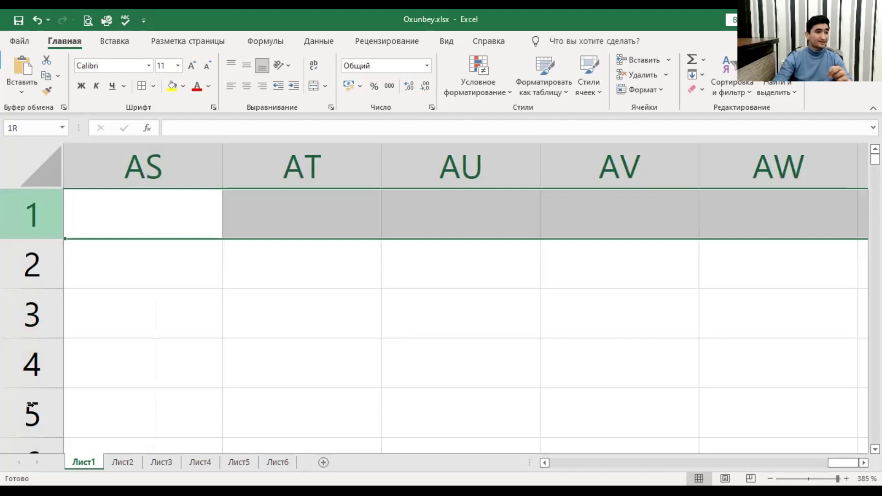
drag(30, 405, 279, 430)
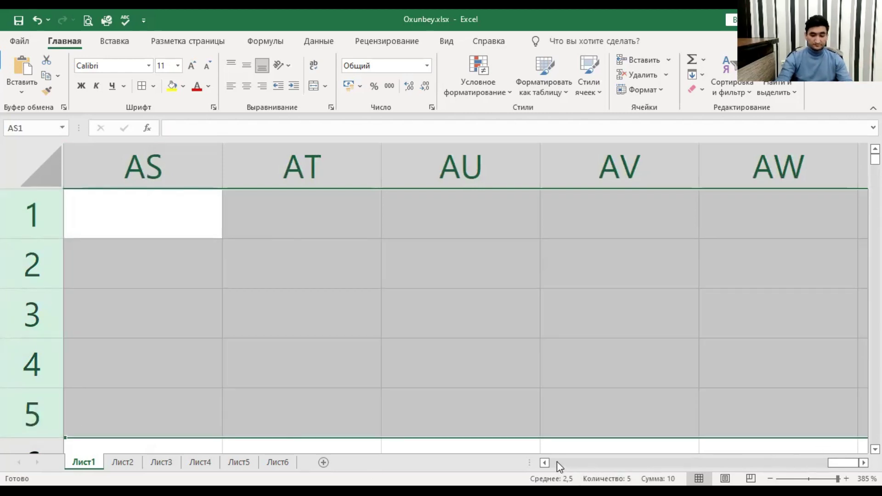
click(200, 336)
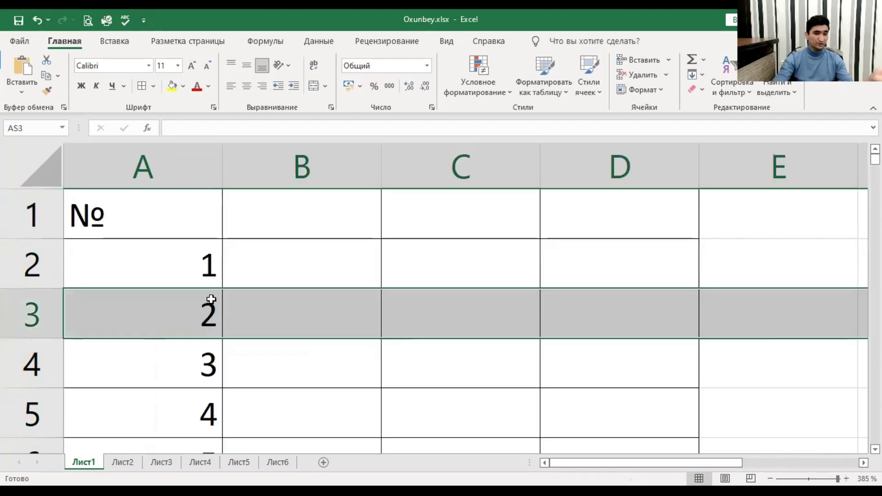
Step: Clear the contents of column A
click(183, 175)
key(Delete)
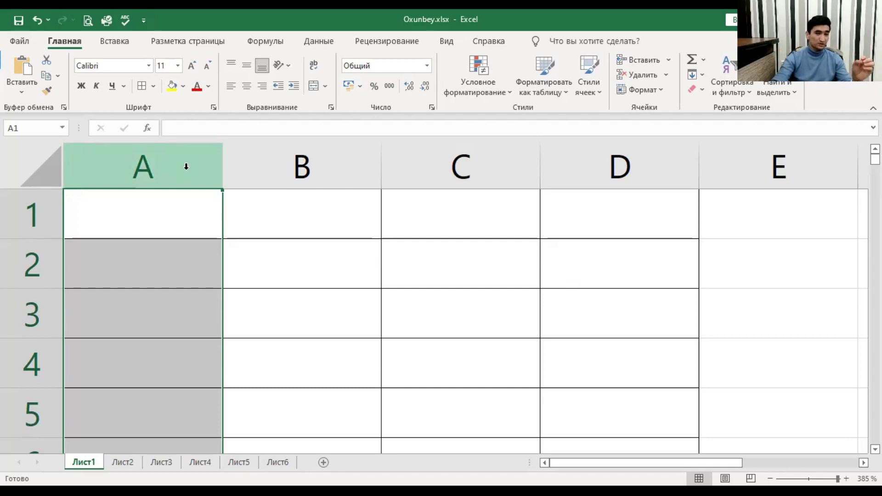
right_click(153, 167)
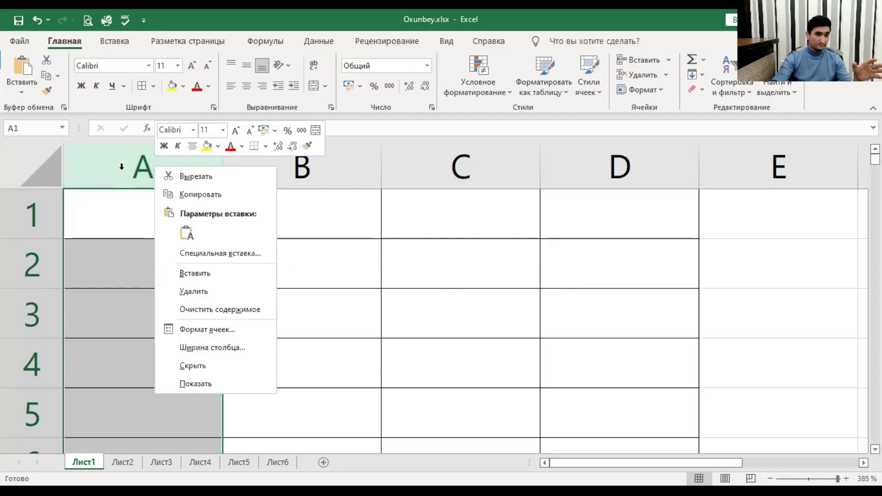
click(124, 174)
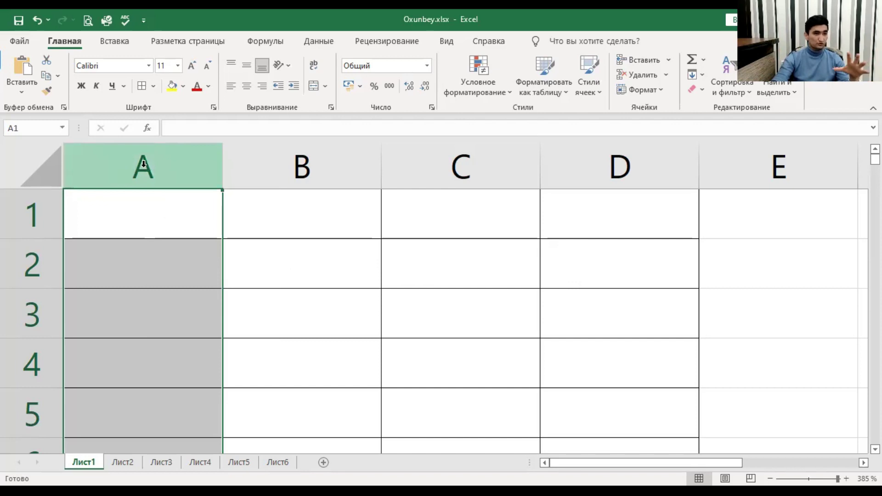
Step: Delete column A from the sheet
click(14, 204)
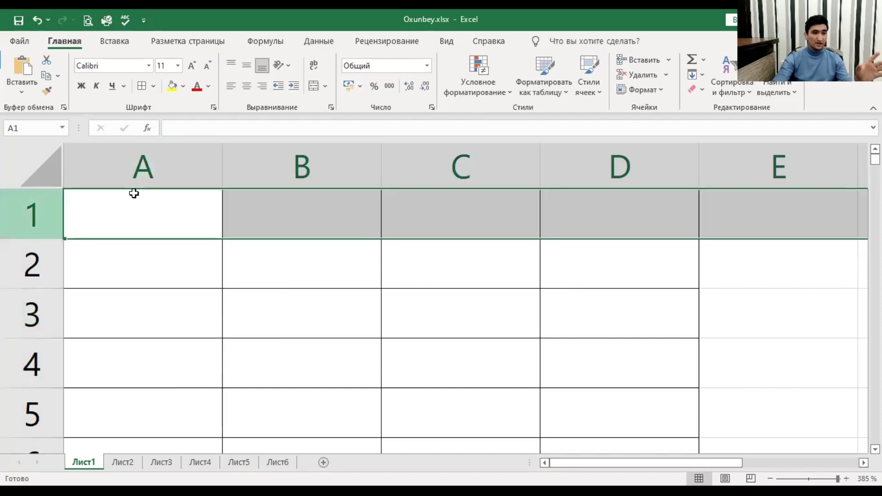
click(161, 152)
right_click(147, 161)
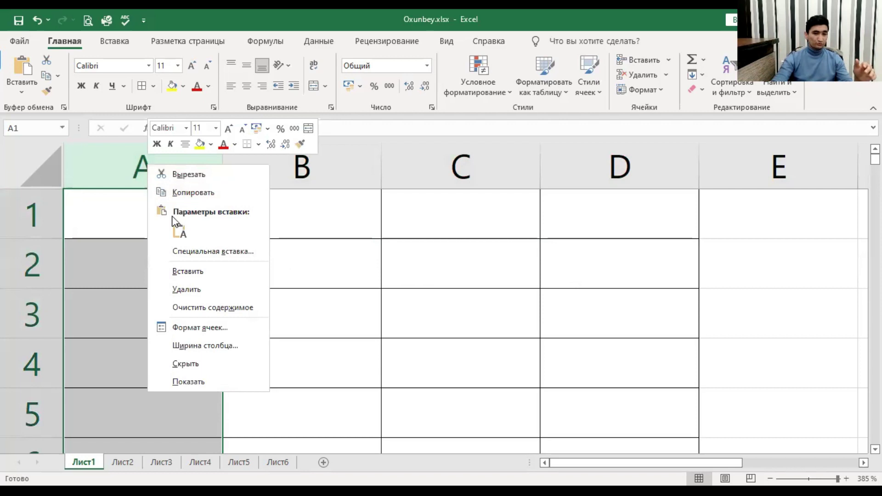
click(183, 290)
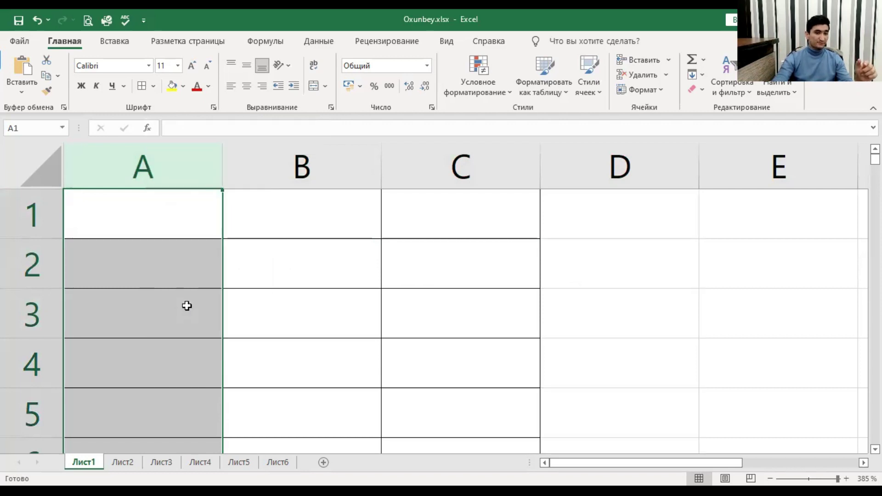
Step: Select the empty cells below the table in column A, then cell D21
ctrl+scroll(216, 339, down, 8)
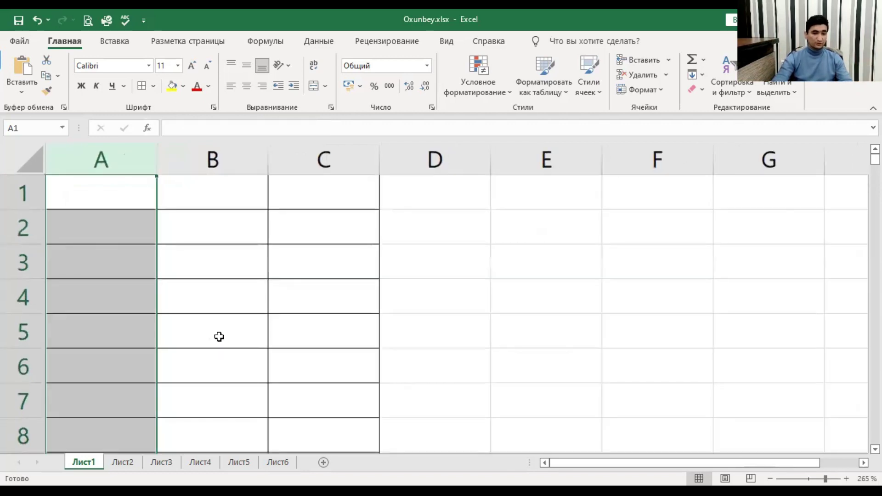
ctrl+scroll(222, 340, down, 9)
click(406, 340)
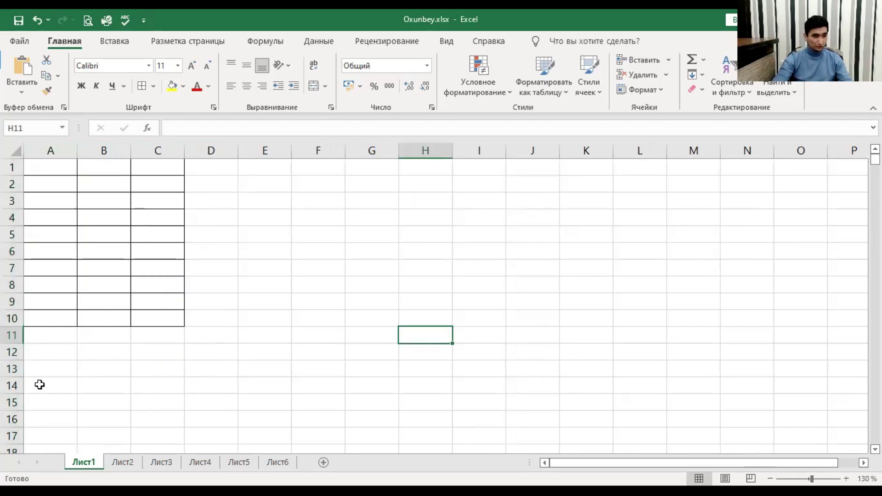
mouse_move(39, 335)
mouse_down()
mouse_move(51, 459)
mouse_move(43, 447)
mouse_up()
click(193, 307)
scroll(141, 321, down, 3)
scroll(140, 321, up, 6)
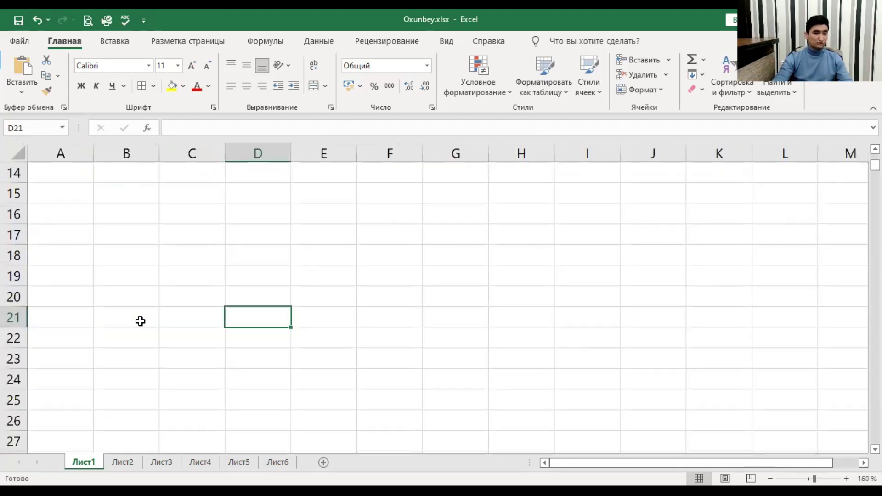
scroll(138, 321, up, 5)
ctrl+scroll(139, 310, up, 1)
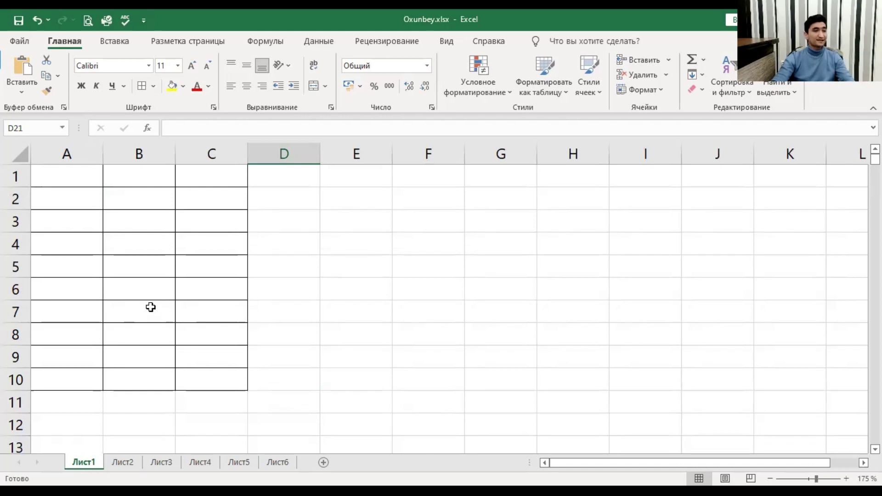
Step: Undo the last change, leaving only the empty bordered table in A:C
key(ctrl+z)
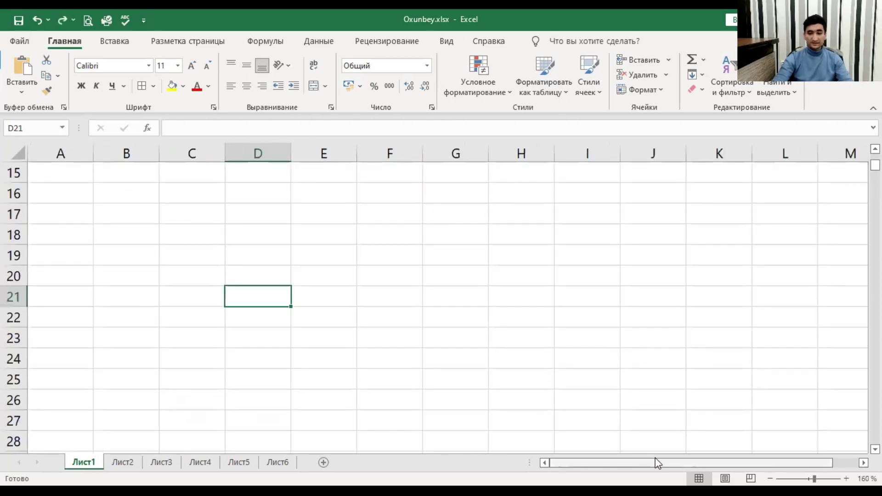
ctrl+scroll(645, 468, down, 1)
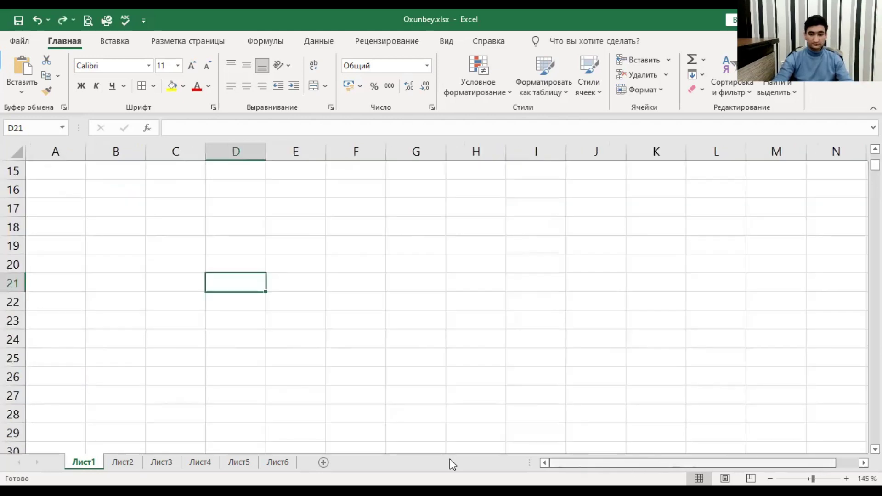
scroll(131, 344, up, 5)
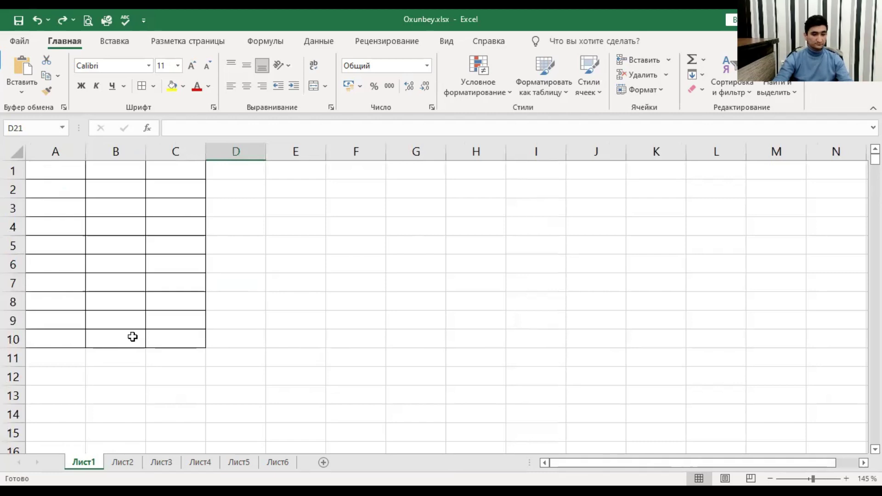
ctrl+scroll(132, 336, down, 1)
ctrl+scroll(132, 336, down, 2)
ctrl+scroll(132, 337, up, 1)
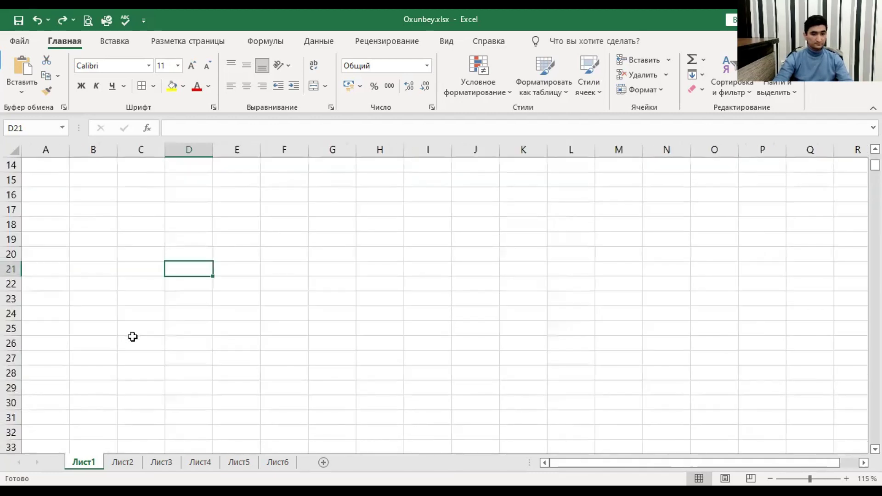
ctrl+scroll(132, 336, up, 1)
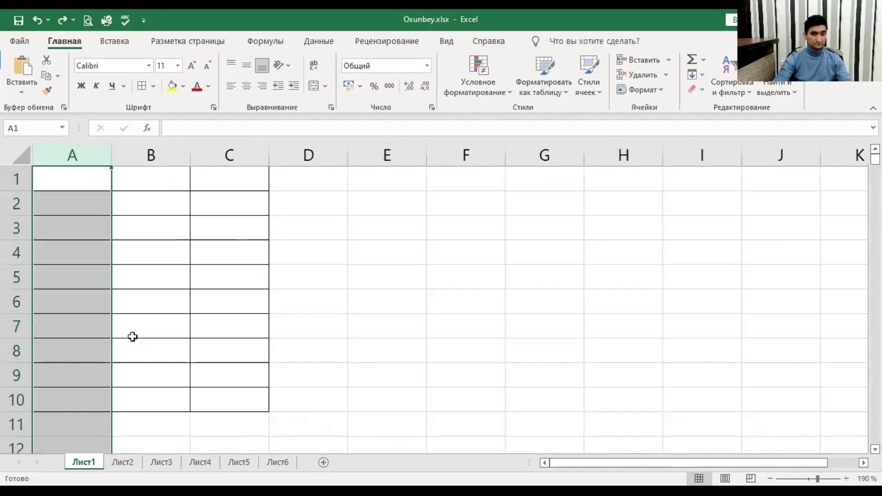
ctrl+scroll(132, 337, up, 1)
ctrl+scroll(132, 337, up, 1)
ctrl+scroll(133, 337, up, 1)
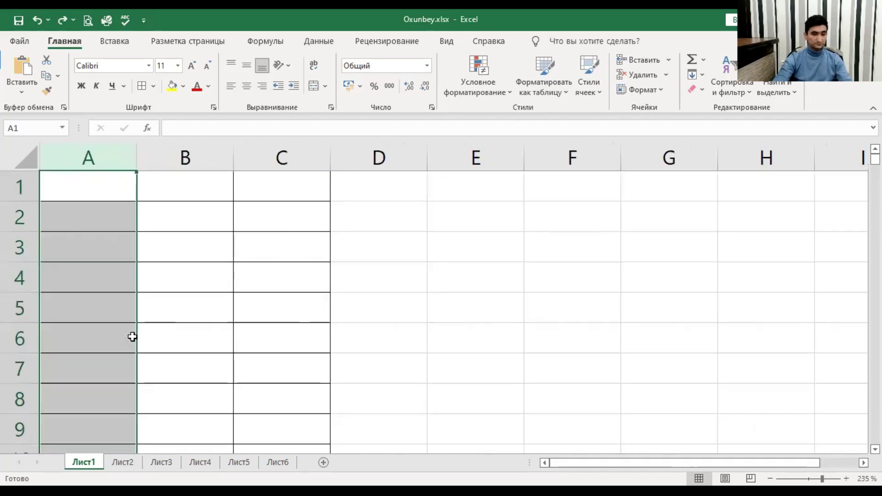
scroll(132, 341, down, 7)
scroll(132, 340, up, 7)
ctrl+scroll(132, 341, up, 1)
ctrl+scroll(132, 340, up, 1)
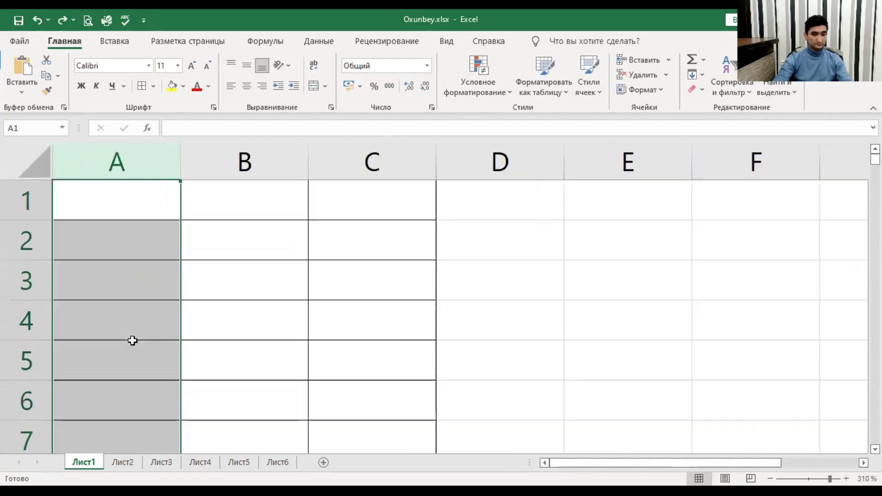
ctrl+scroll(132, 340, up, 2)
Step: Redo the undone steps with Ctrl+Y until the numbered № column returns
ctrl+scroll(133, 340, up, 1)
ctrl+scroll(132, 340, down, 3)
key(Right)
key(Down)
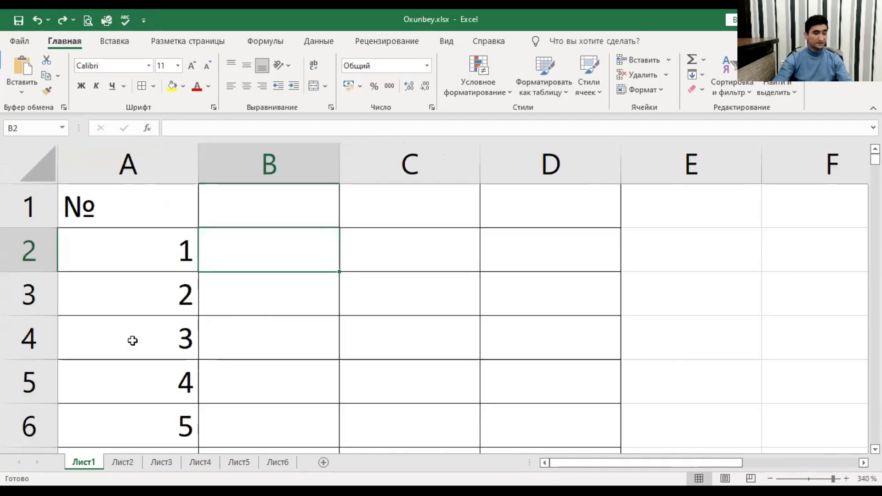
scroll(135, 330, down, 4)
scroll(134, 330, down, 4)
ctrl+scroll(137, 333, down, 4)
ctrl+scroll(136, 327, down, 4)
ctrl+scroll(136, 327, down, 3)
ctrl+scroll(136, 329, down, 1)
ctrl+scroll(136, 329, down, 3)
scroll(136, 328, up, 7)
key(ctrl+y)
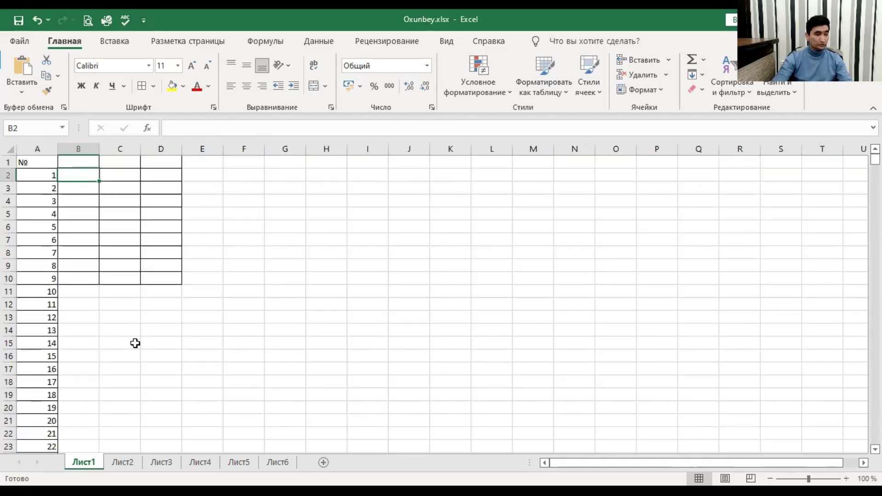
ctrl+scroll(55, 327, up, 4)
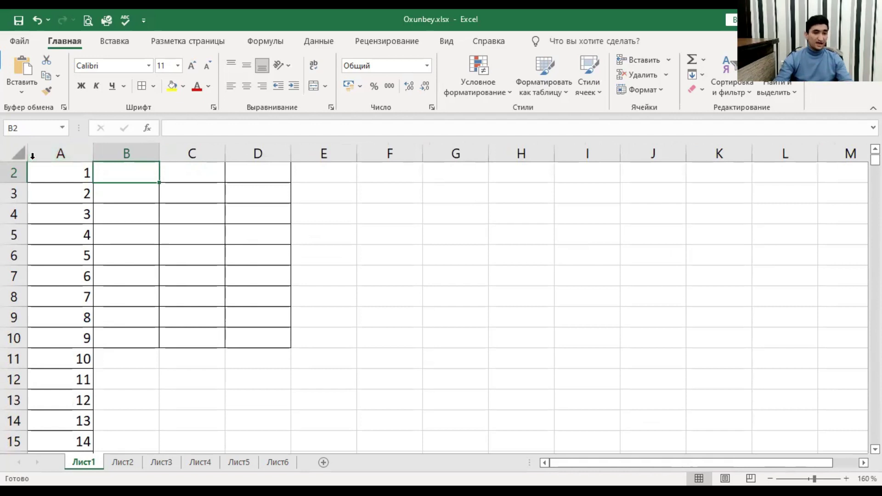
Step: Delete the № header and numbers from column A, leaving its borders intact
click(49, 156)
key(Delete)
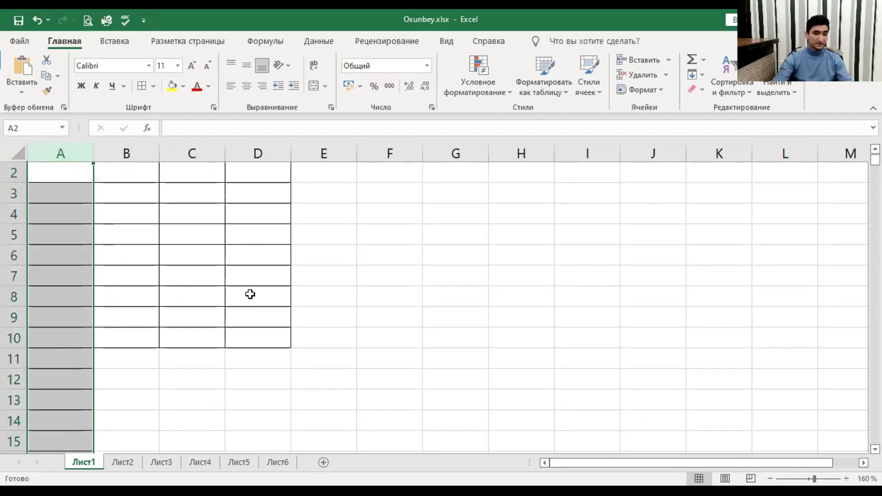
click(248, 300)
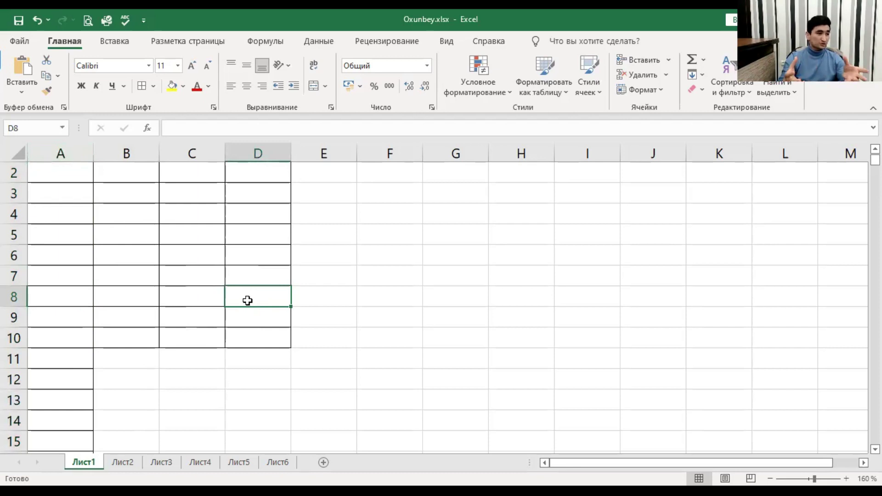
Step: Check the bordered cells running past row 100, then select column A
scroll(62, 299, down, 3)
scroll(61, 299, down, 8)
scroll(61, 299, down, 9)
scroll(62, 299, down, 7)
scroll(62, 299, down, 6)
scroll(59, 301, down, 2)
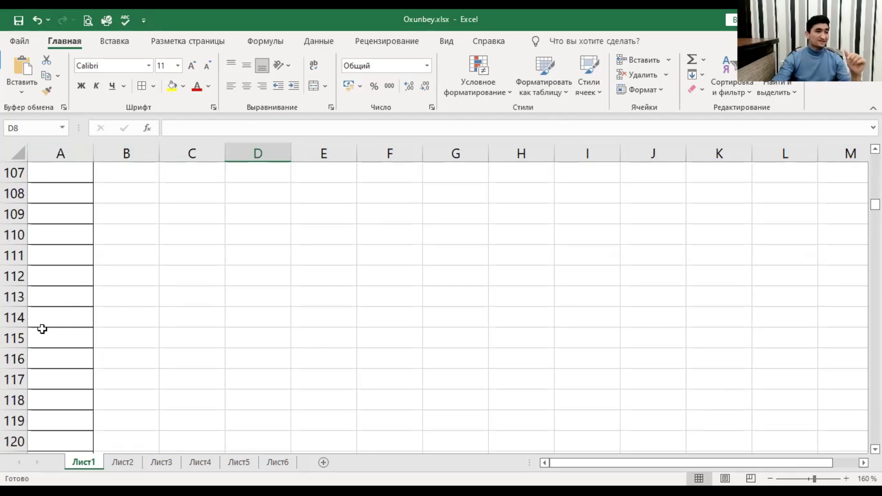
scroll(64, 331, up, 5)
scroll(69, 346, up, 11)
scroll(65, 352, up, 4)
scroll(65, 352, up, 6)
scroll(62, 352, up, 7)
scroll(60, 353, up, 3)
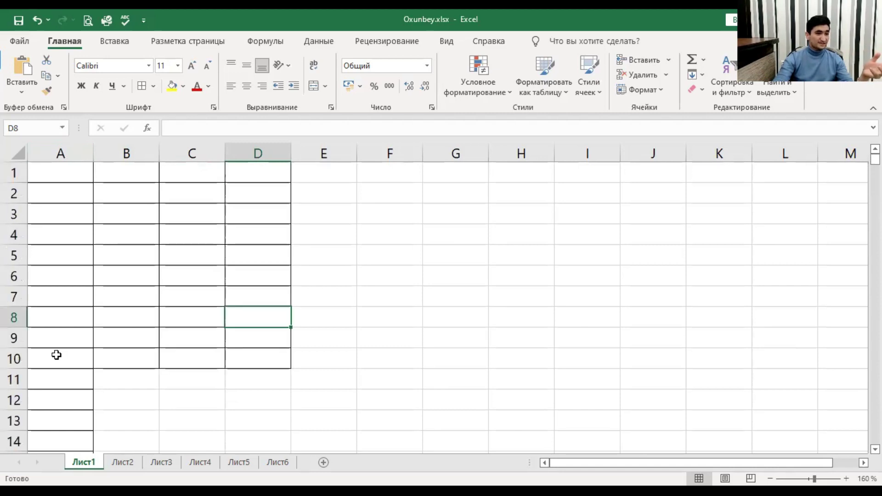
click(56, 153)
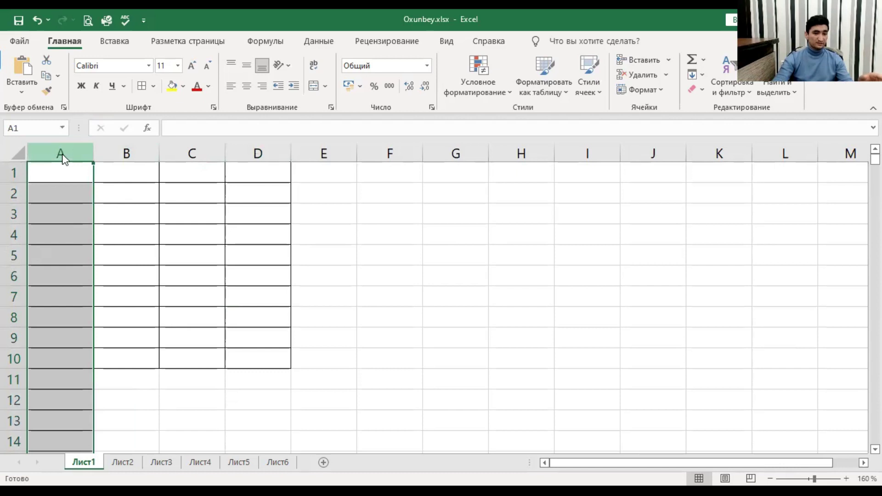
Step: Delete the emptied column A using Удалить from its context menu
right_click(55, 153)
click(84, 279)
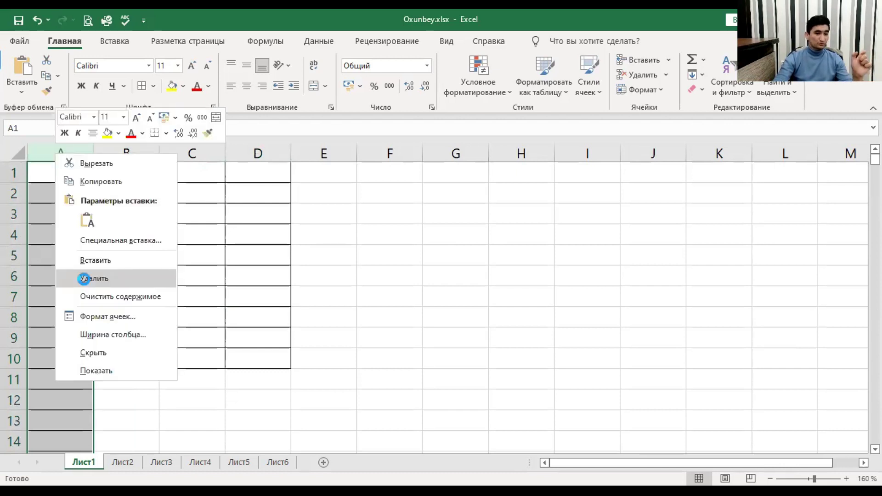
click(112, 404)
scroll(87, 356, down, 4)
scroll(87, 357, up, 4)
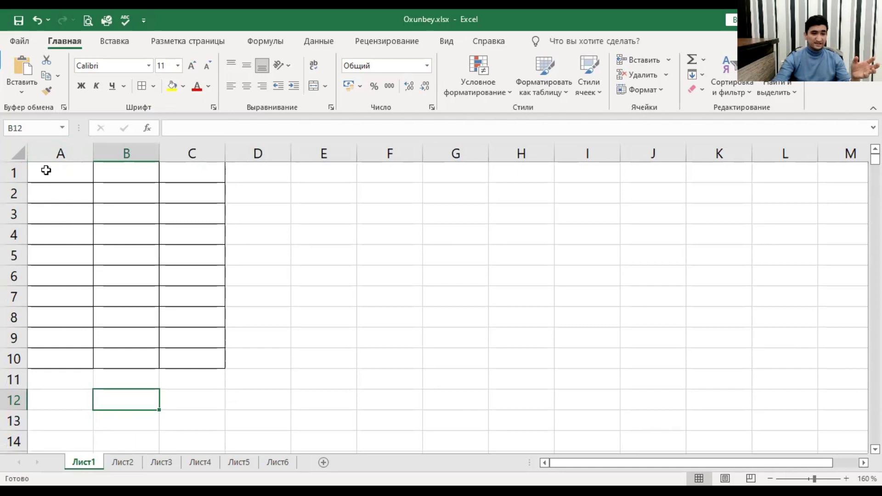
Step: Select columns A, B and C of the shifted table in turn
click(60, 154)
click(130, 154)
click(186, 152)
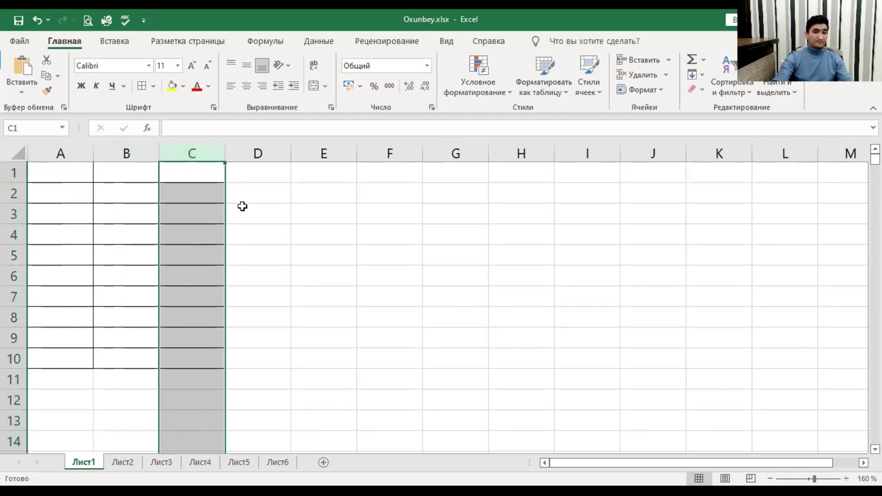
Step: Undo the column A deletion with Ctrl+Z, restoring the four-column table
key(Right)
key(ctrl+space)
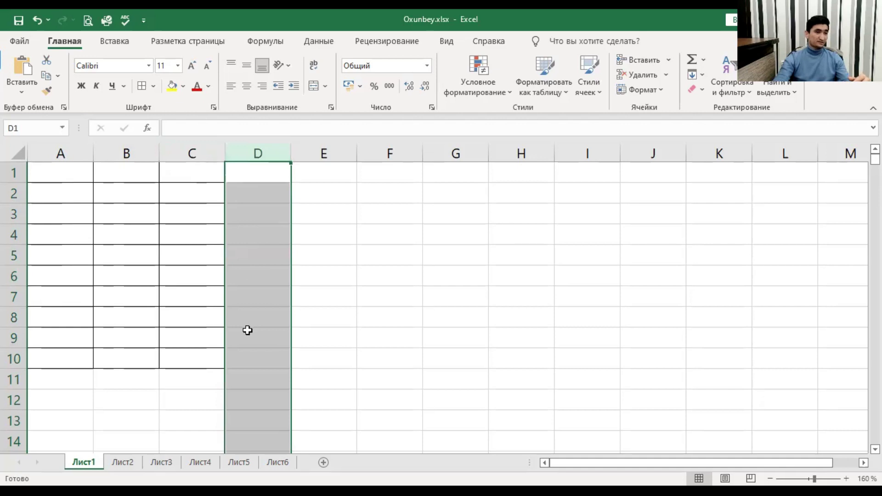
key(ctrl+z)
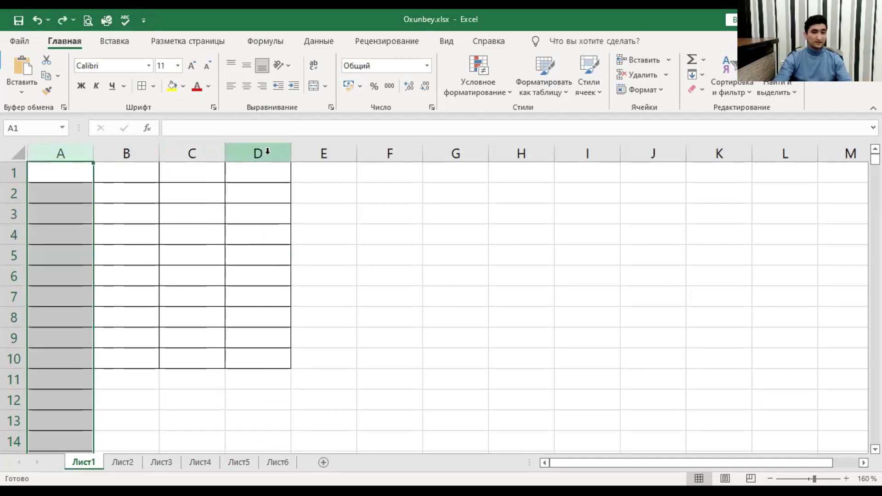
click(327, 192)
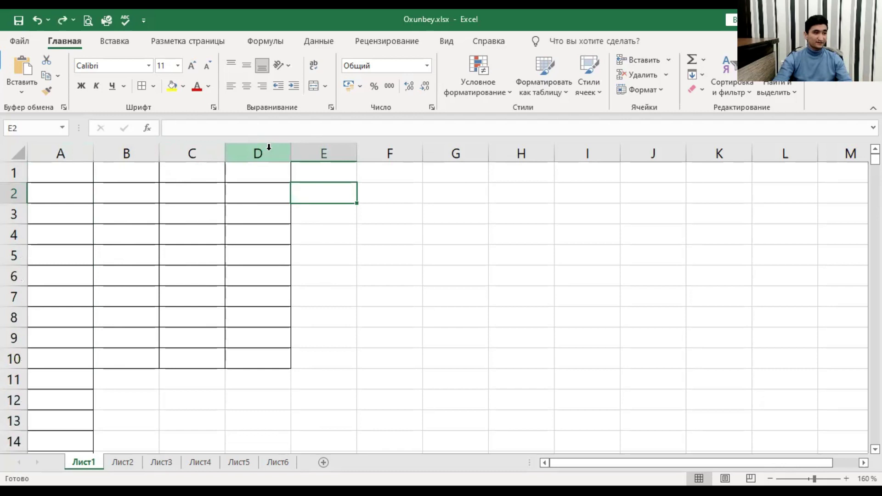
Step: Select the table cells and column A, then undo the last change again
ctrl+scroll(69, 219, up, 3)
mouse_move(351, 184)
mouse_down()
mouse_move(361, 273)
mouse_move(146, 390)
mouse_up()
drag(78, 181, 77, 446)
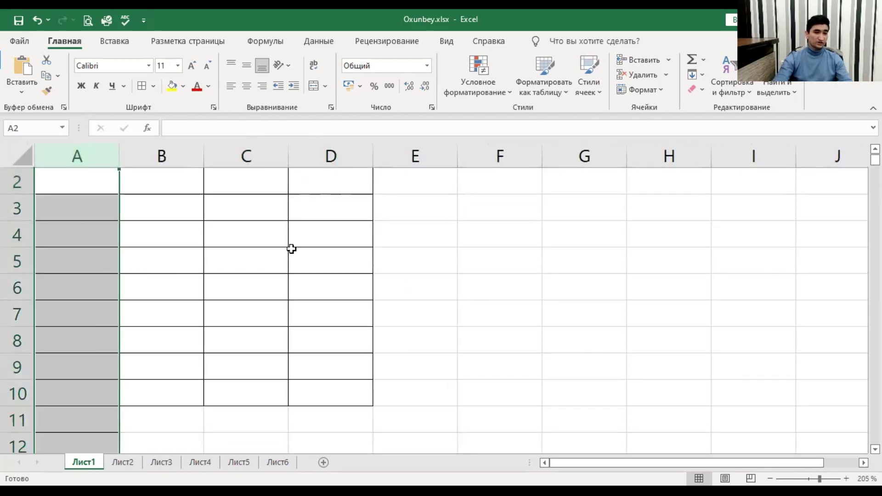
key(ctrl+z)
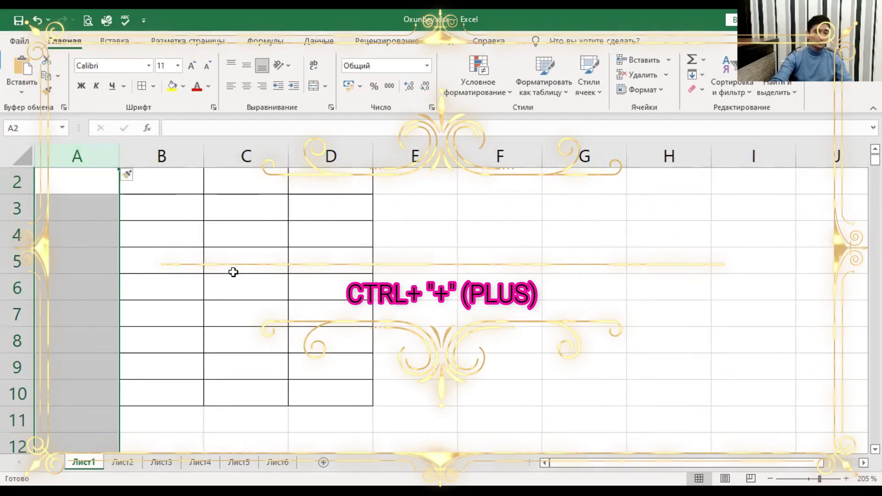
Step: Insert and remove columns with Ctrl+Plus and Ctrl+Minus, deleting the bordered column A
key(ctrl+plus)
key(ctrl+plus)
key(ctrl+minus)
key(ctrl+minus)
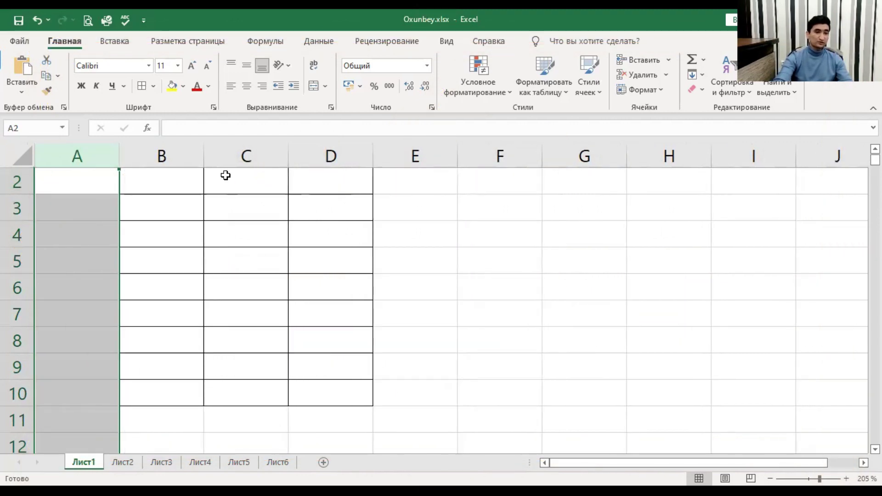
key(ctrl+minus)
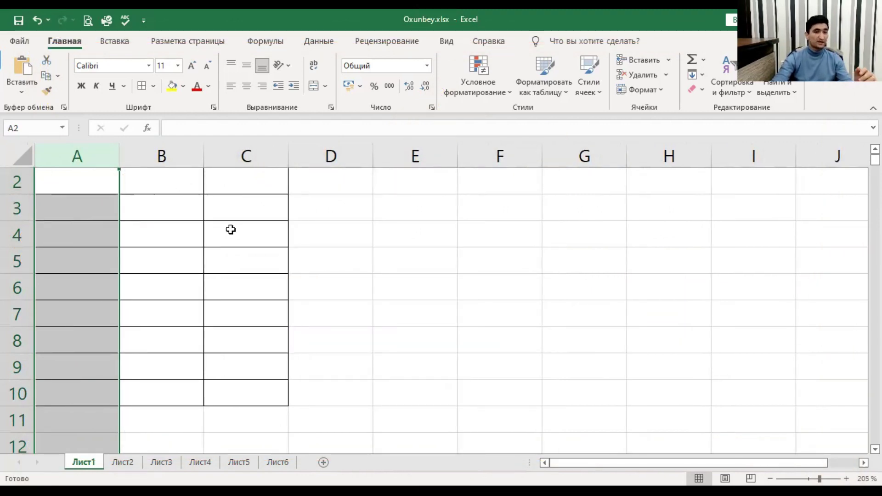
click(99, 199)
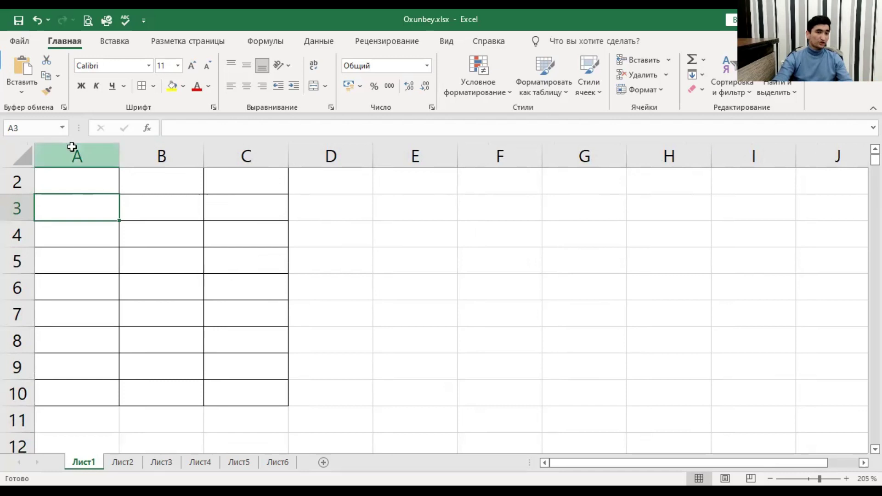
Step: Insert a blank, unbordered column at column A via Вставить
click(74, 149)
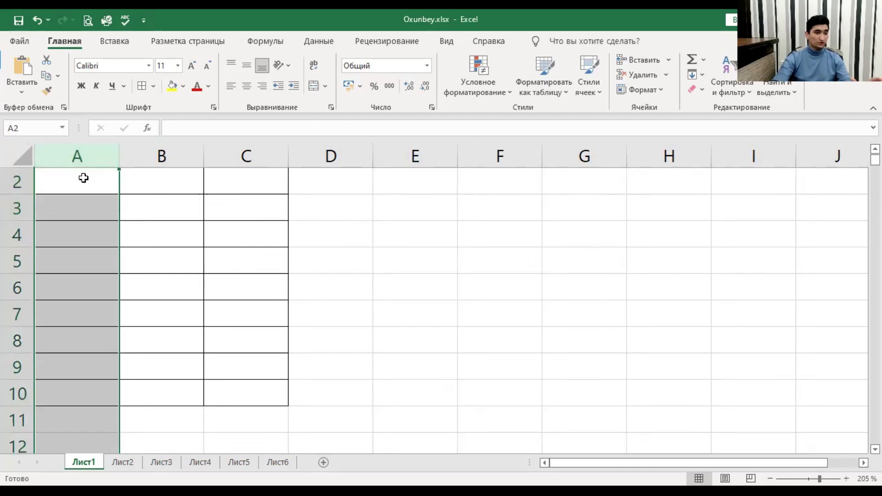
right_click(78, 152)
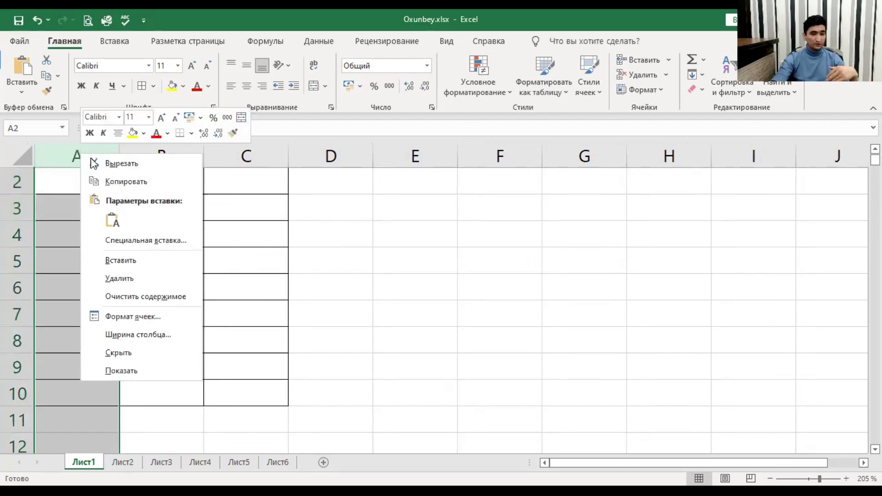
click(109, 269)
click(390, 338)
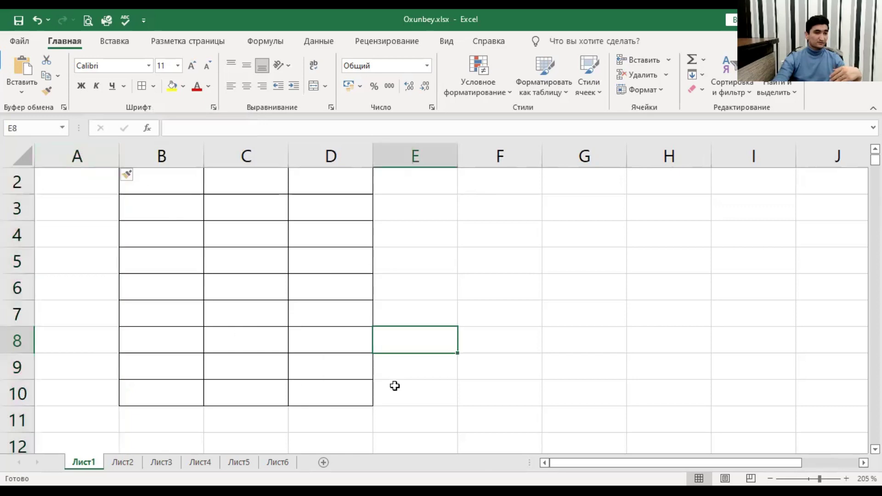
click(17, 184)
Step: Insert a blank row at row 2 so the bordered grid ends at row 11
right_click(19, 185)
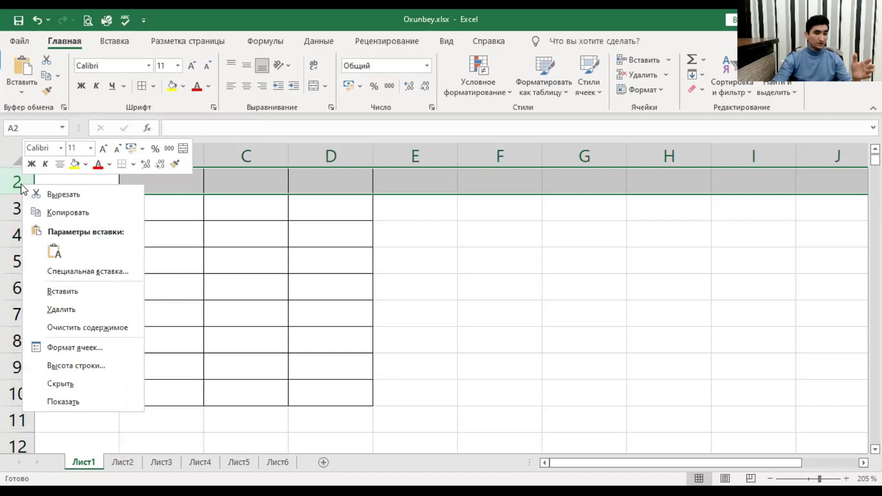
click(76, 294)
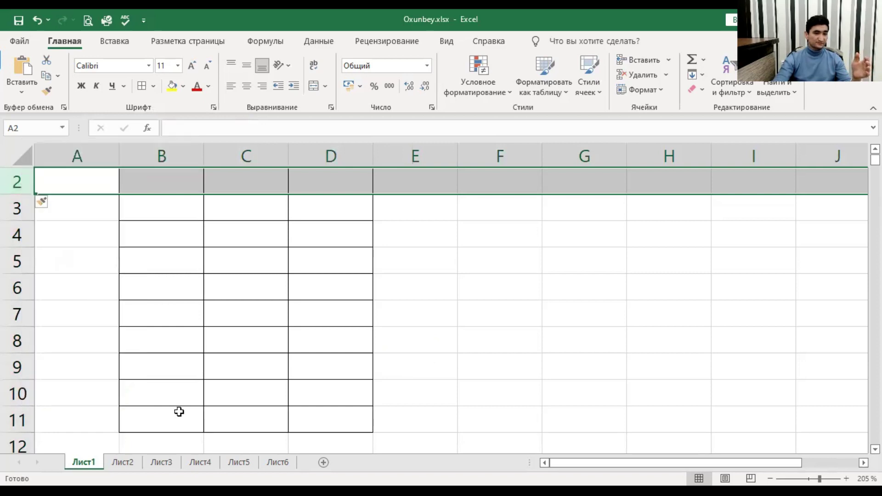
scroll(121, 380, down, 3)
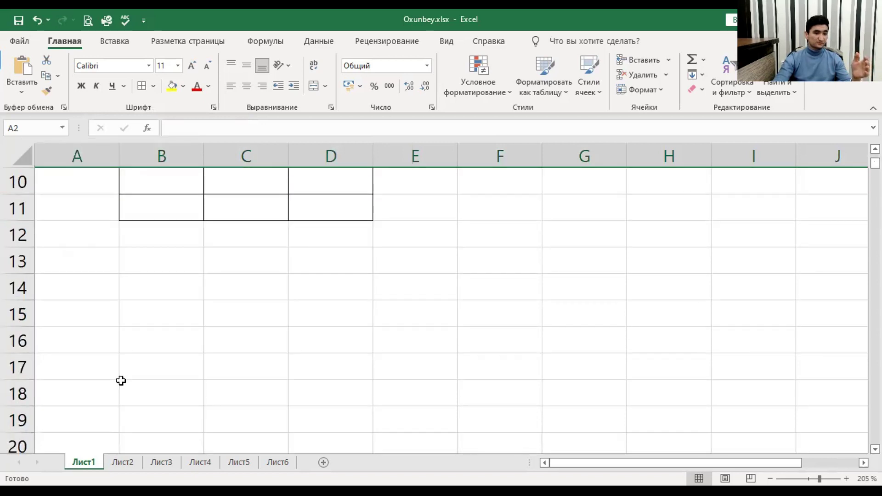
scroll(121, 380, up, 3)
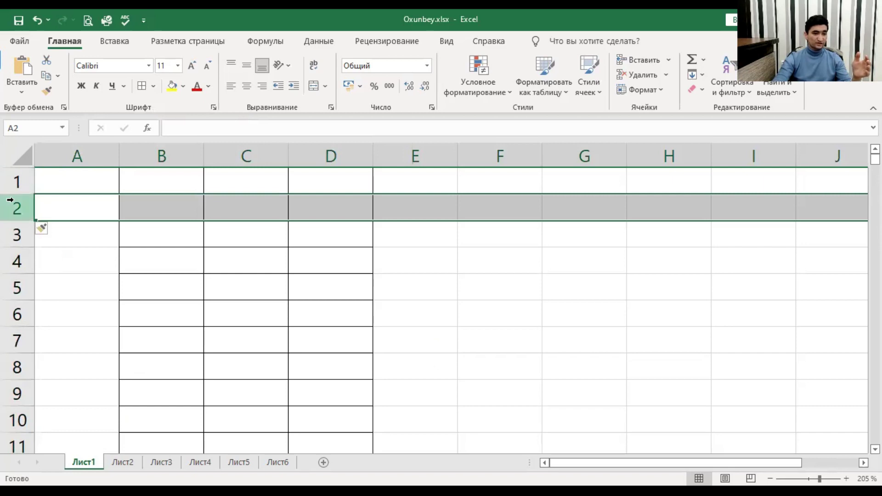
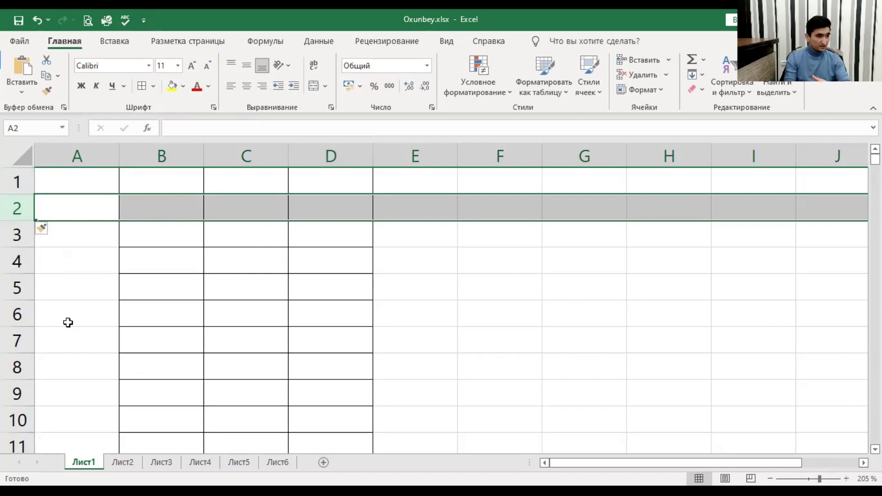
Step: Delete the extra rows below the header, including rows 2–4, so the bordered table ends at row 5
click(14, 210)
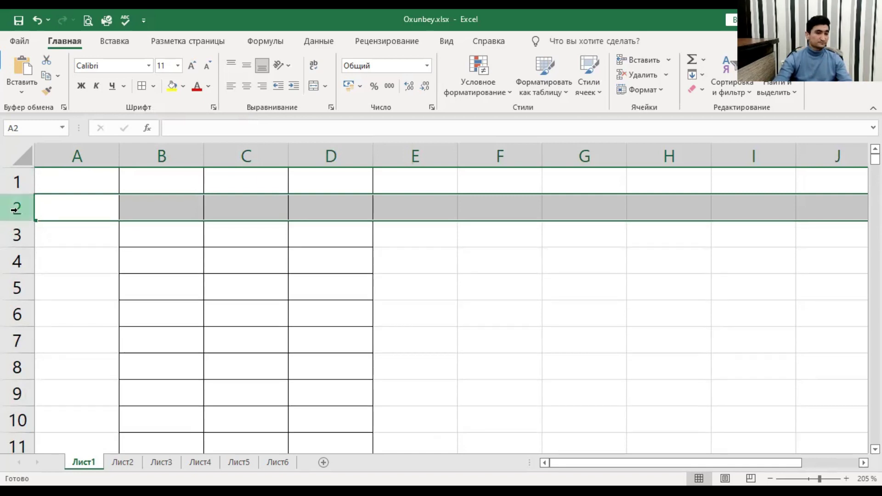
right_click(14, 210)
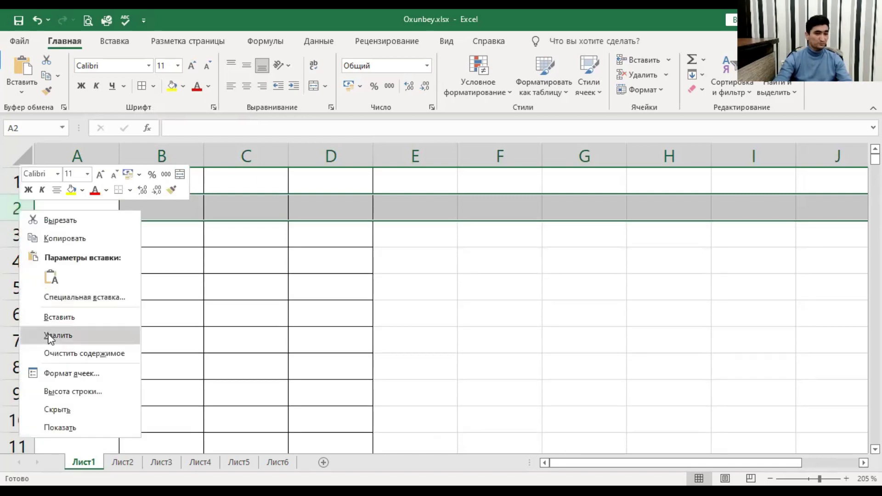
click(50, 339)
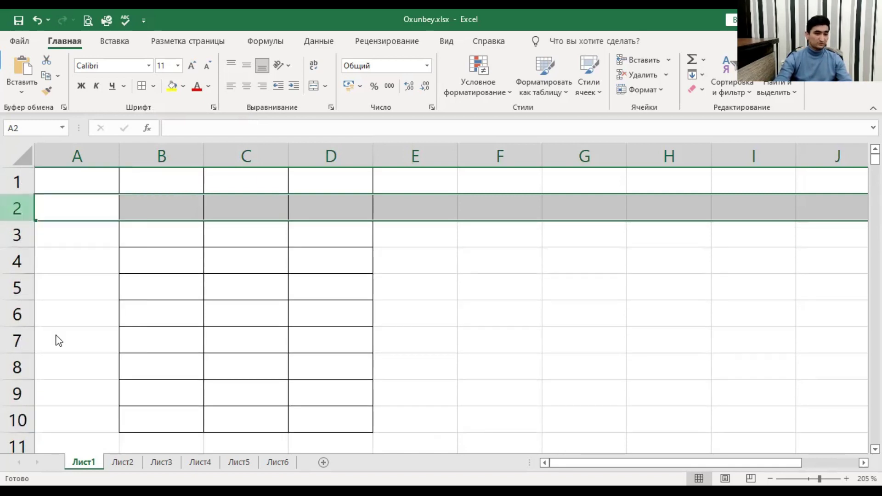
key(ctrl+minus)
right_click(17, 209)
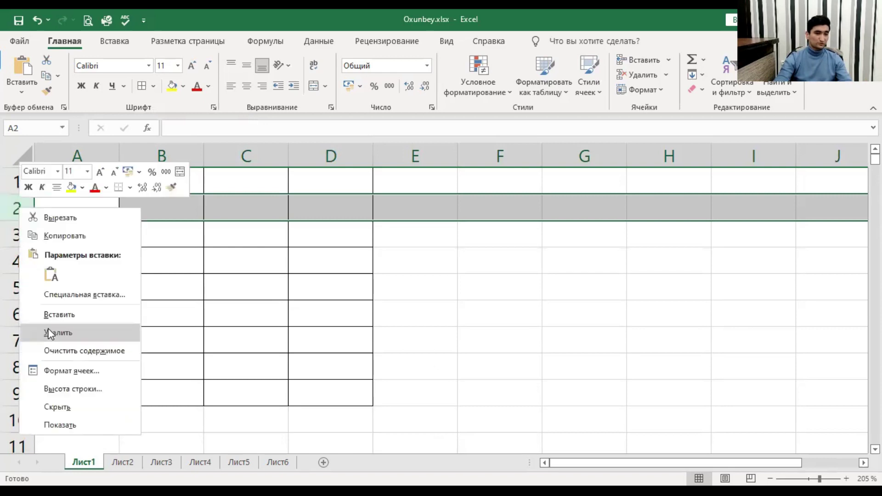
click(48, 328)
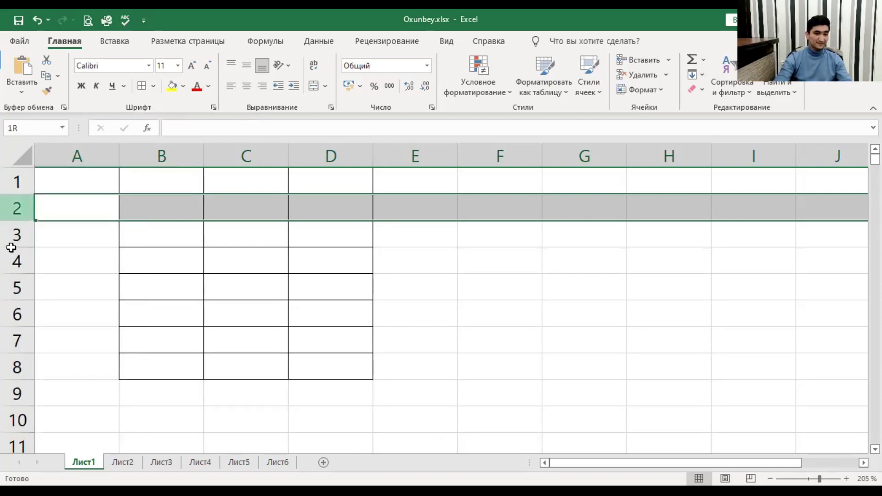
key(shift+Down)
key(shift+Down)
key(ctrl+minus)
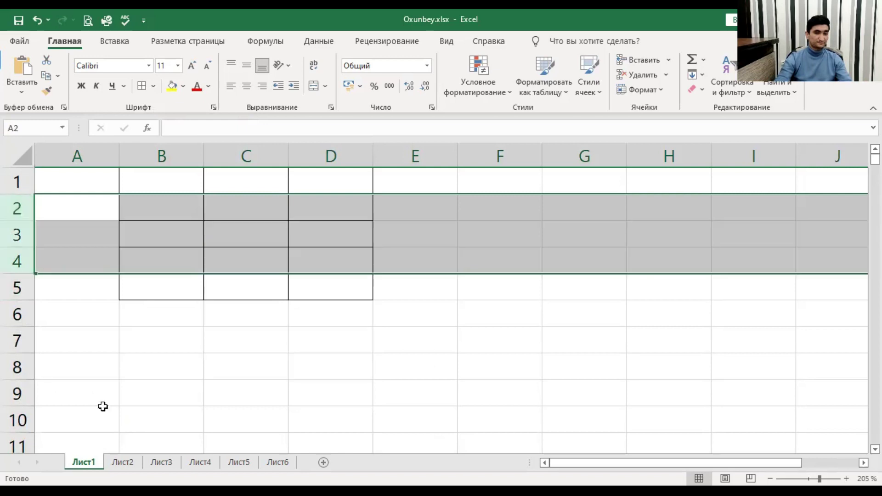
click(189, 362)
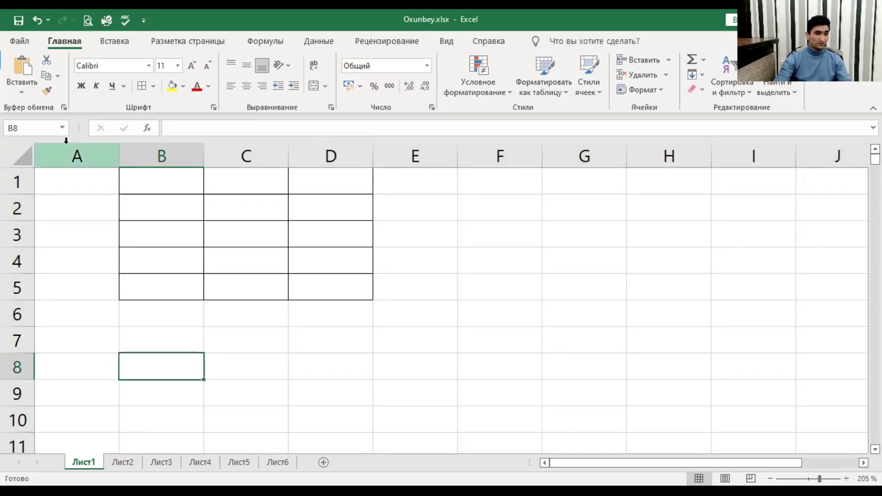
Step: Undo the row deletions to bring back the 10-row bordered grid
click(74, 152)
drag(335, 150, 333, 150)
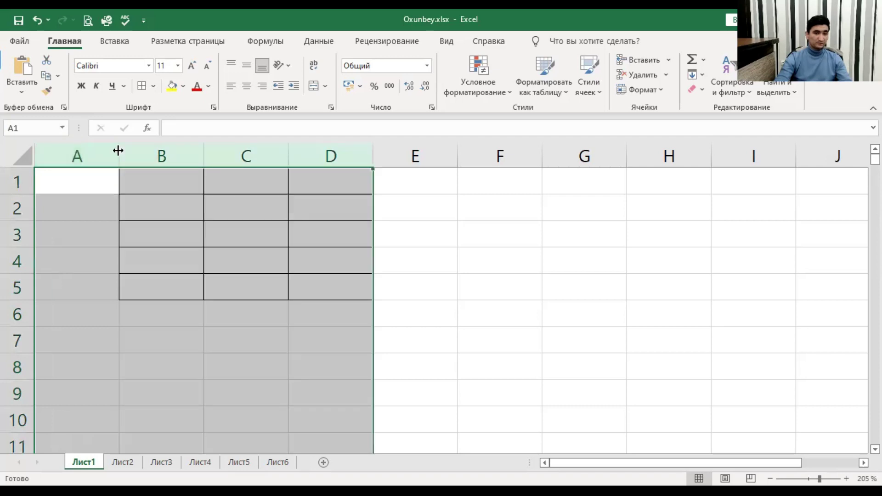
key(ctrl+shift+minus)
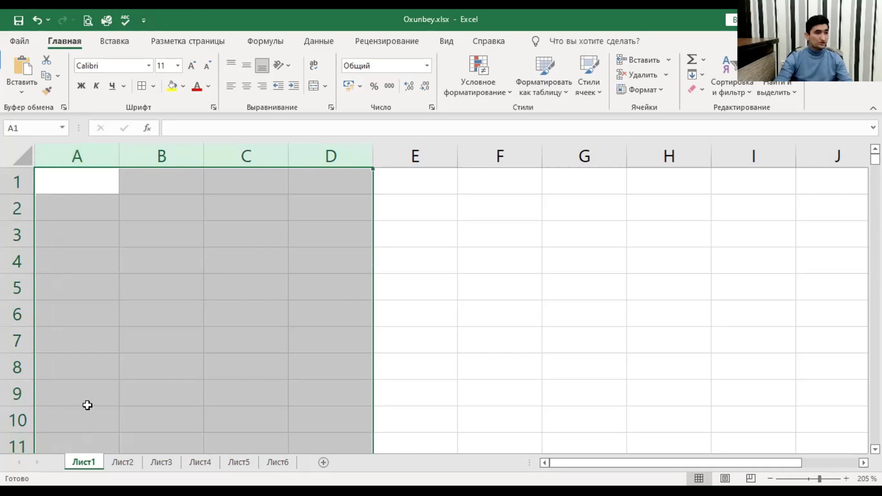
key(ctrl+z)
key(ctrl+z)
key(ctrl+z)
key(ctrl+z)
click(504, 312)
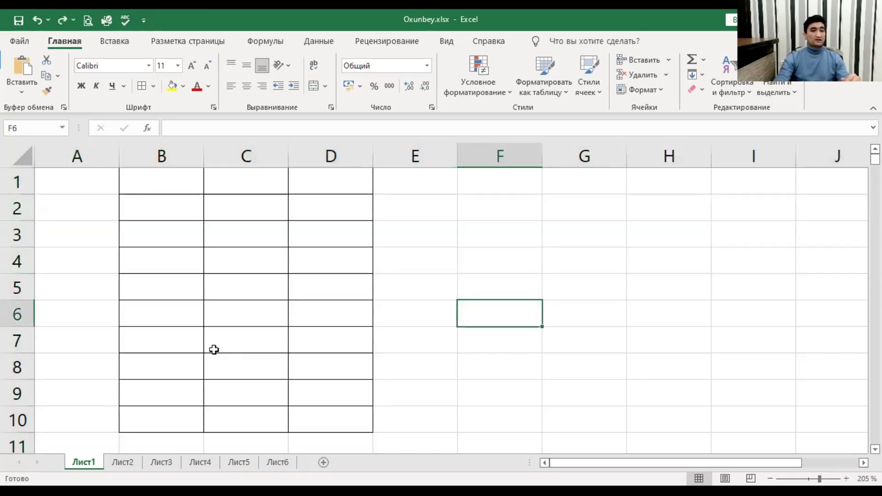
drag(95, 179, 102, 417)
Step: Insert a blank column at C and delete column A so the grid spans A–D
click(168, 154)
key(ctrl+shift+plus)
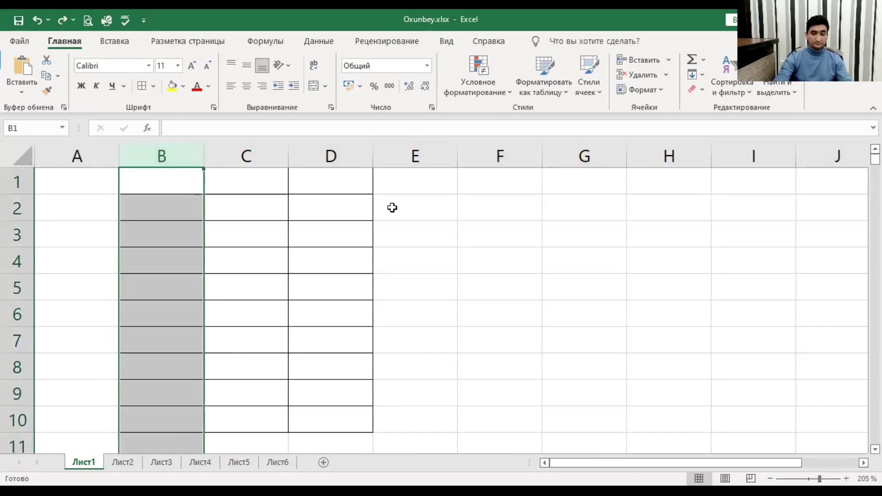
key(ctrl+z)
click(275, 157)
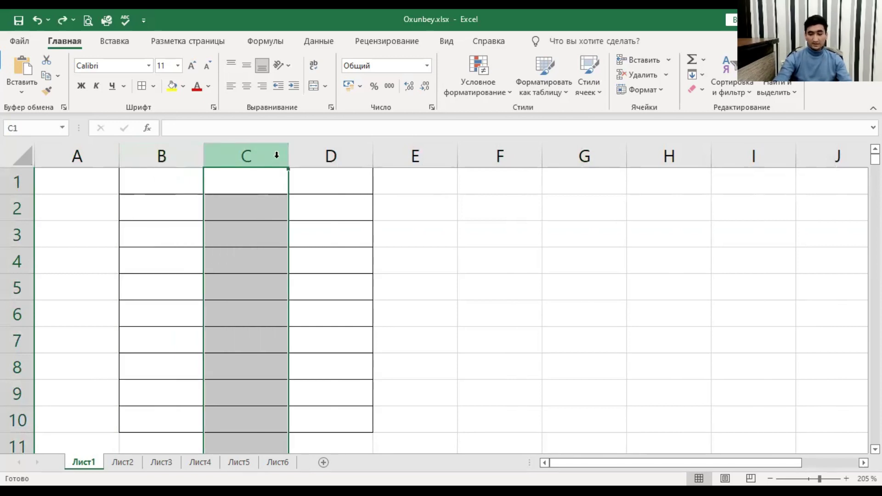
key(ctrl+shift+plus)
click(55, 144)
key(ctrl+minus)
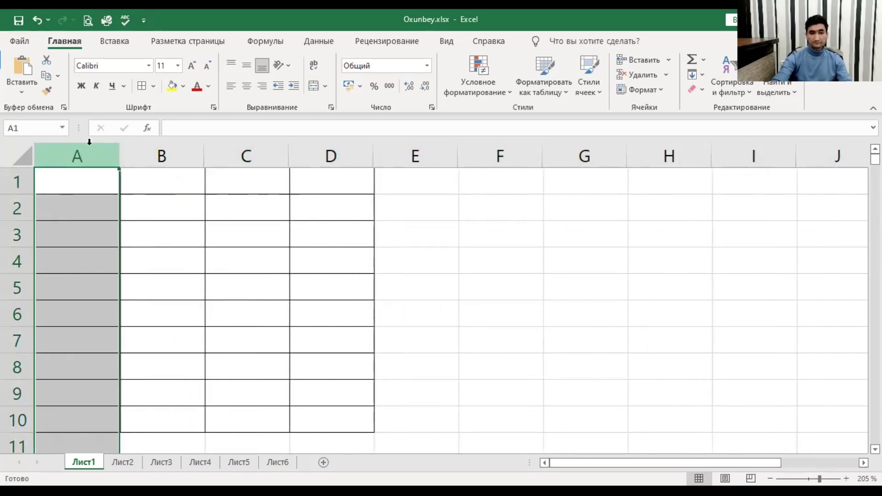
click(498, 287)
click(63, 181)
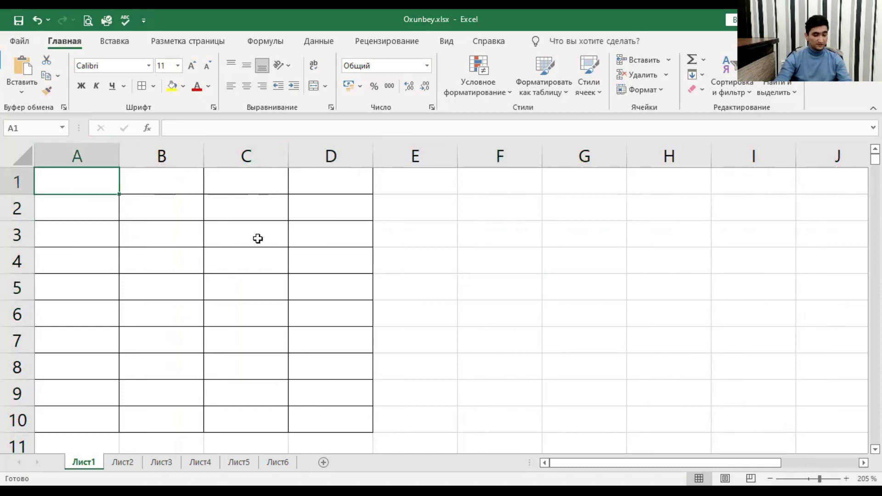
Step: Enter № in A1, 1 in A2 and 2 in A3
ctrl+scroll(34, 233, up, 3)
ctrl+scroll(35, 233, up, 2)
ctrl+scroll(34, 233, up, 2)
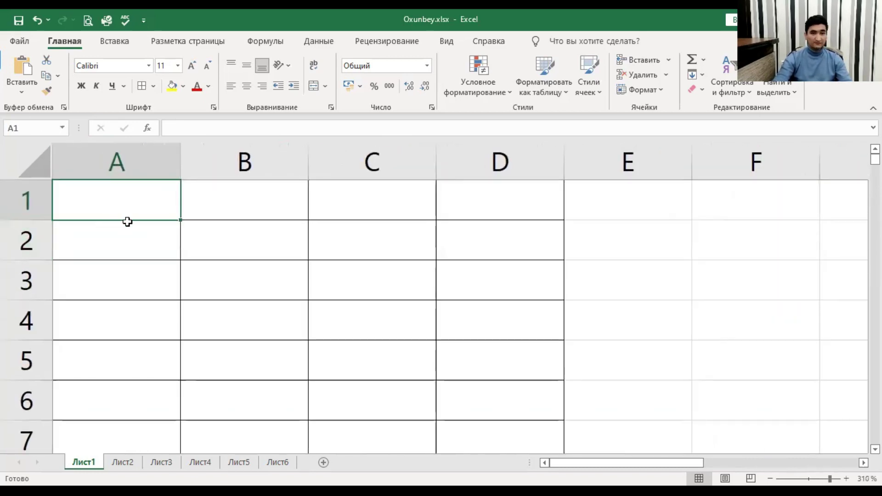
text(№)
key(Return)
text(1)
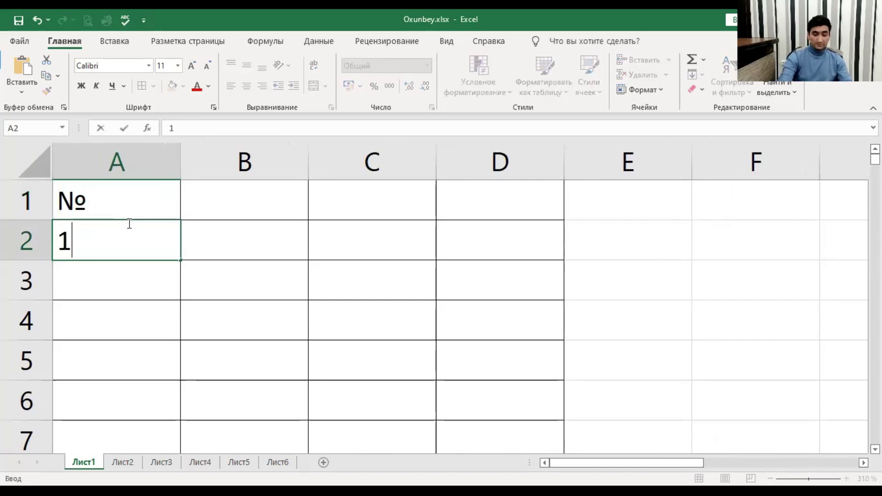
key(Return)
text(2)
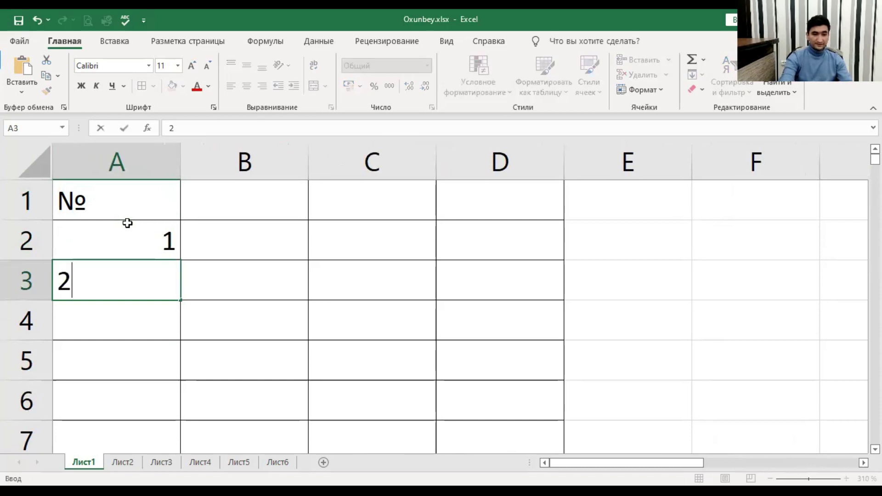
key(Return)
Step: Fill the A2:A3 series down to A10 so rows are numbered 1 through 9
drag(130, 225, 141, 274)
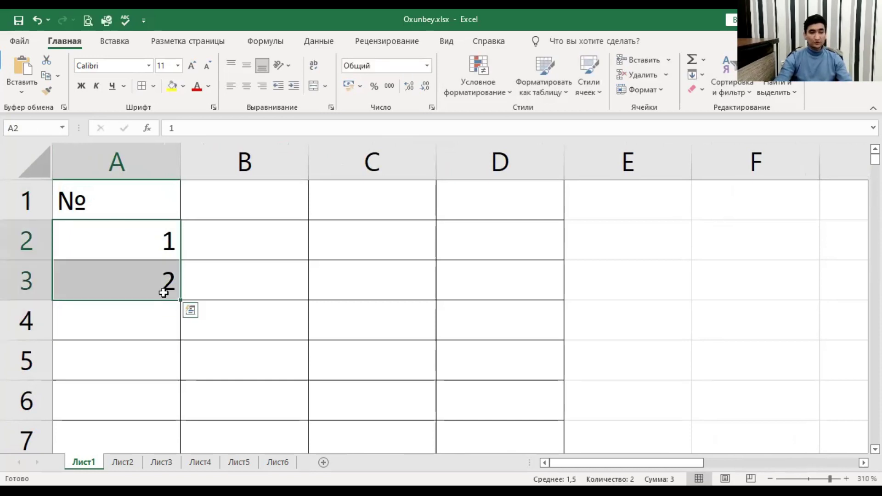
drag(180, 300, 182, 353)
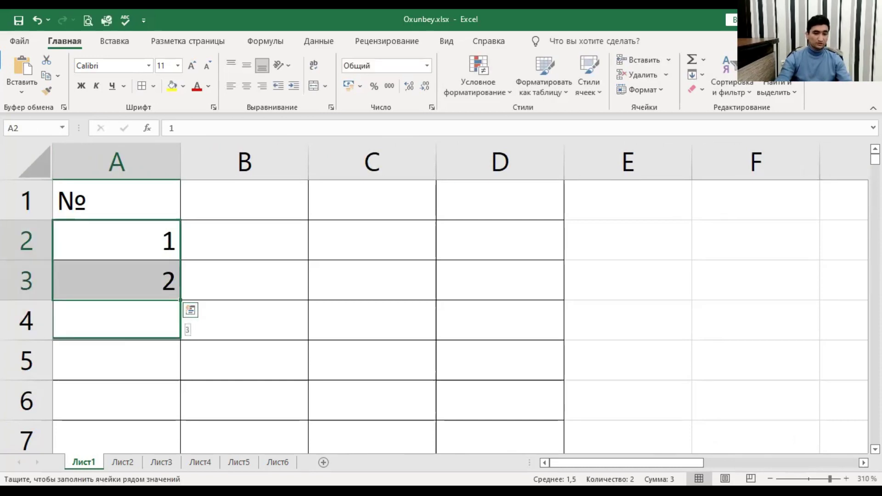
drag(145, 267, 146, 266)
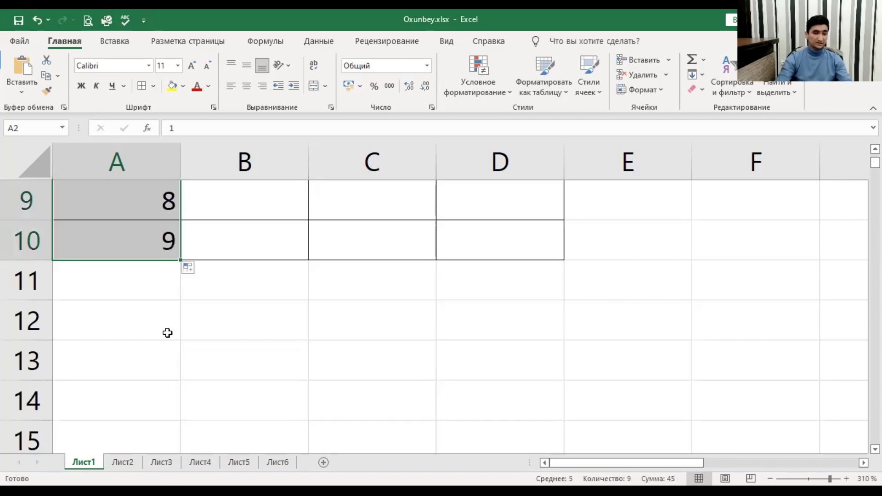
scroll(154, 333, up, 3)
ctrl+scroll(154, 333, down, 3)
click(147, 228)
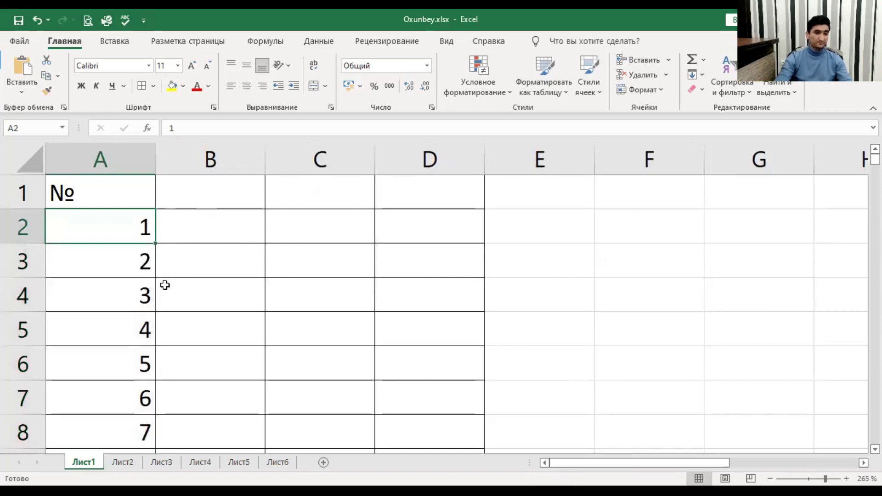
Step: Type Familiyasi into cell B1, correcting the mistyped first characters
click(222, 205)
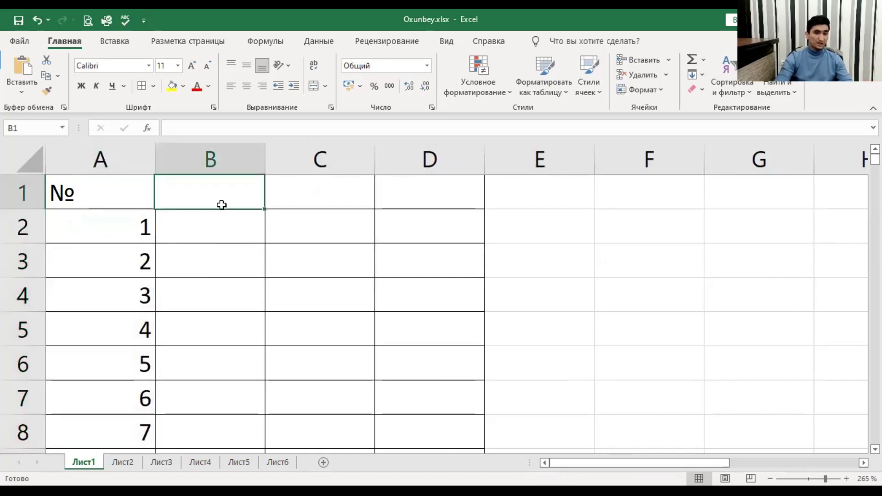
text(Аф)
key(BackSpace)
key(BackSpace)
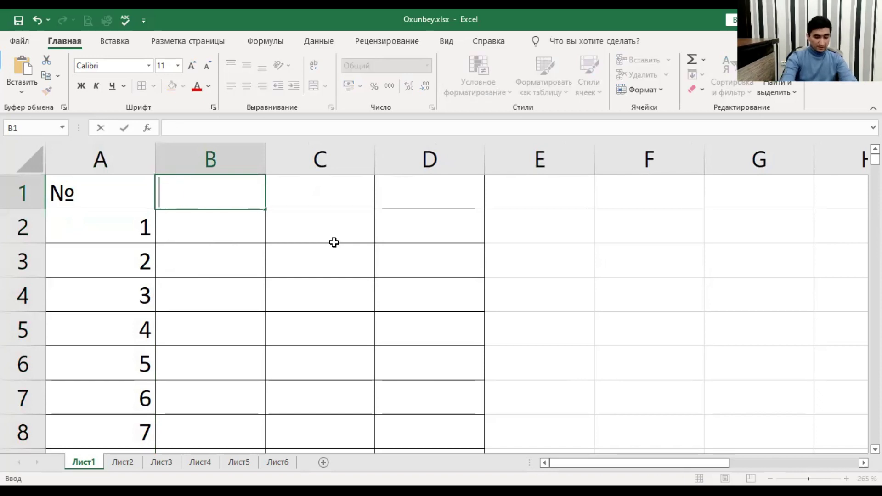
text(Familiyasi)
key(ctrl+Return)
key(Tab)
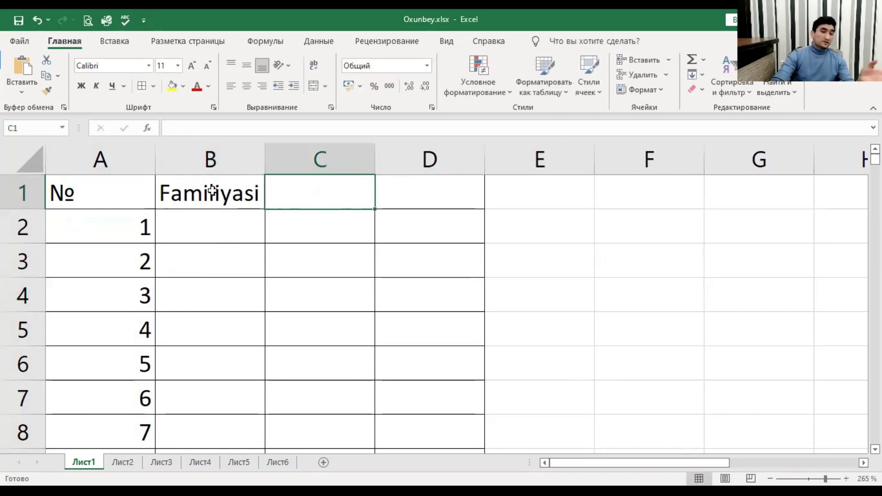
Step: Select the № and Familiyasi header cells in turn, ending back on B1
click(135, 197)
click(187, 206)
click(120, 197)
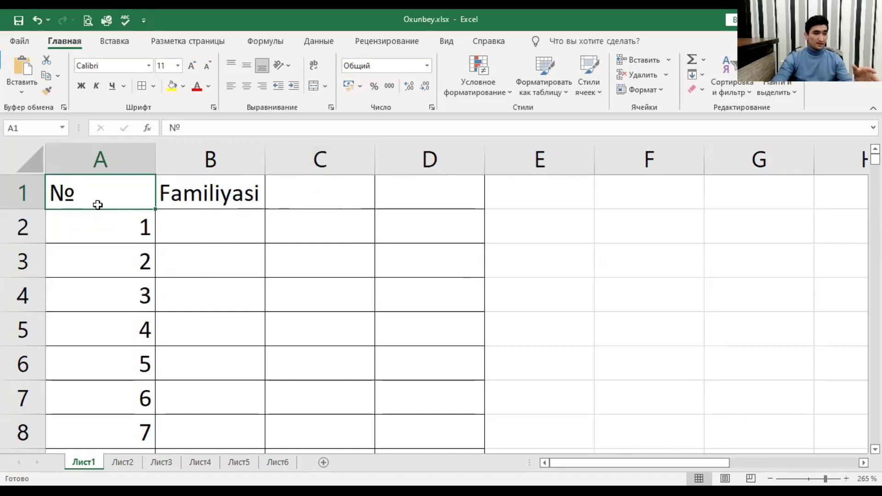
click(199, 205)
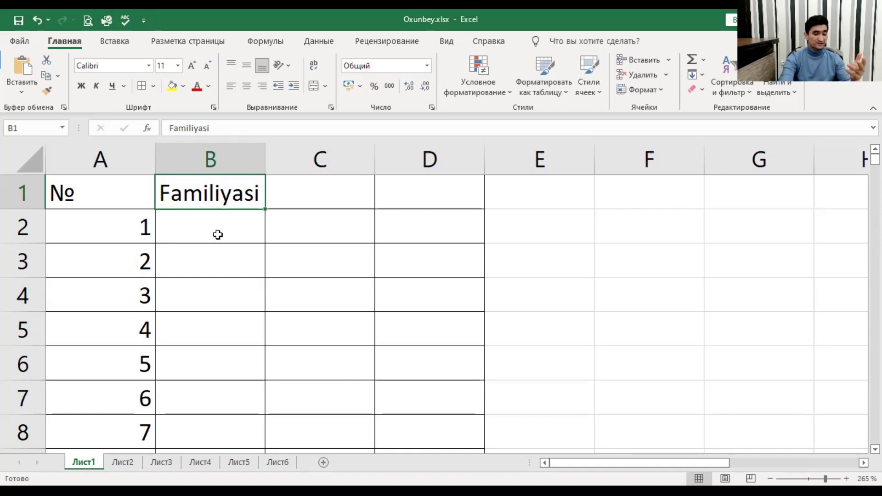
click(217, 235)
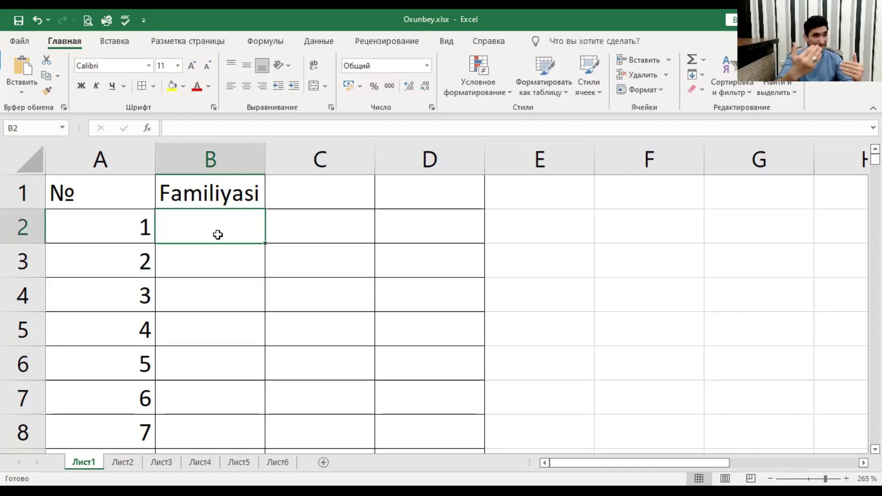
key(Up)
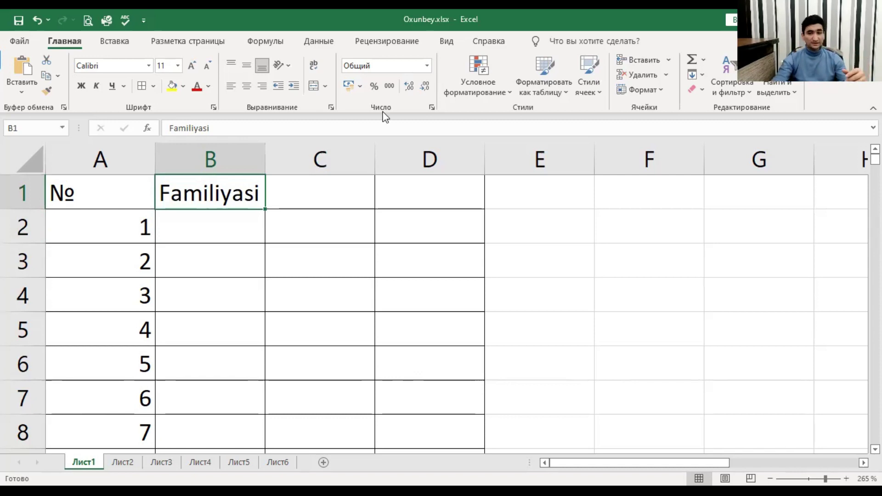
Step: Write 'Enter- qator pastga' in F1 and 'Shift+Enter- qator tepaga' in F2
click(622, 200)
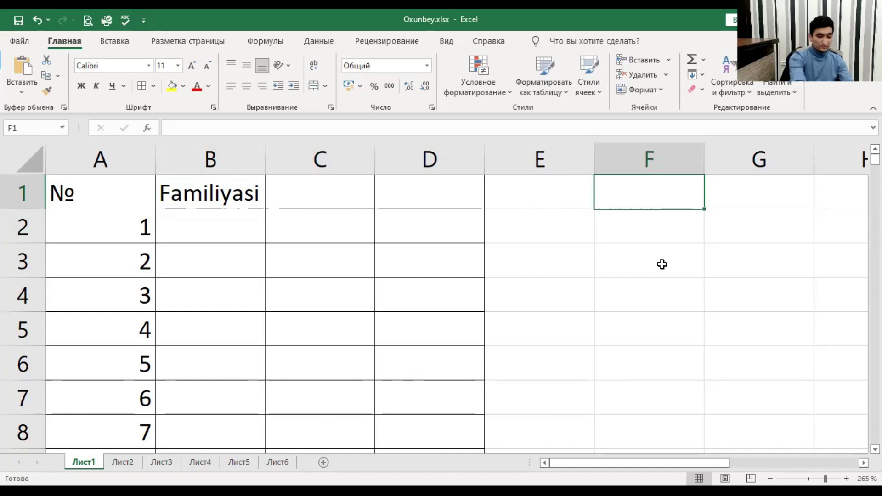
text(Enter- )
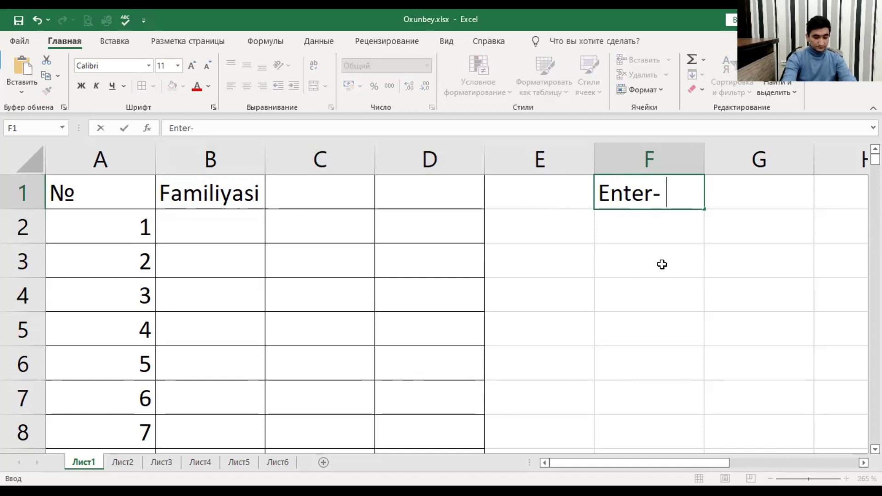
text(qator pastga)
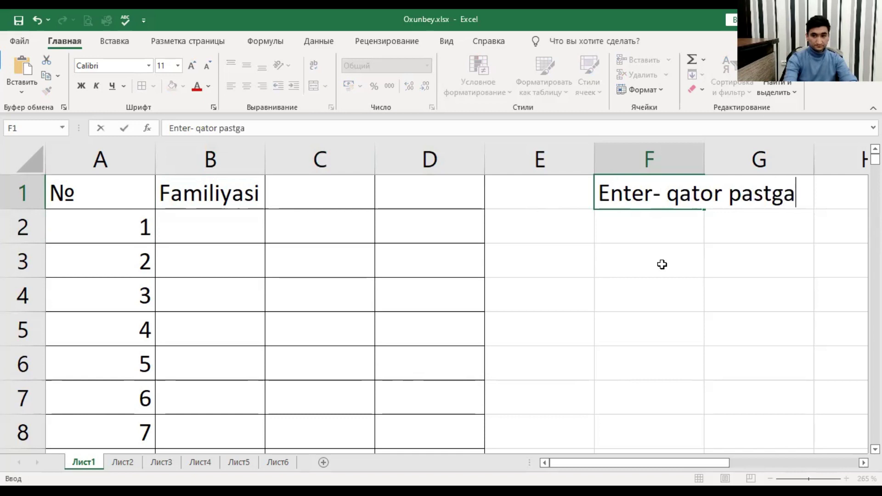
key(Return)
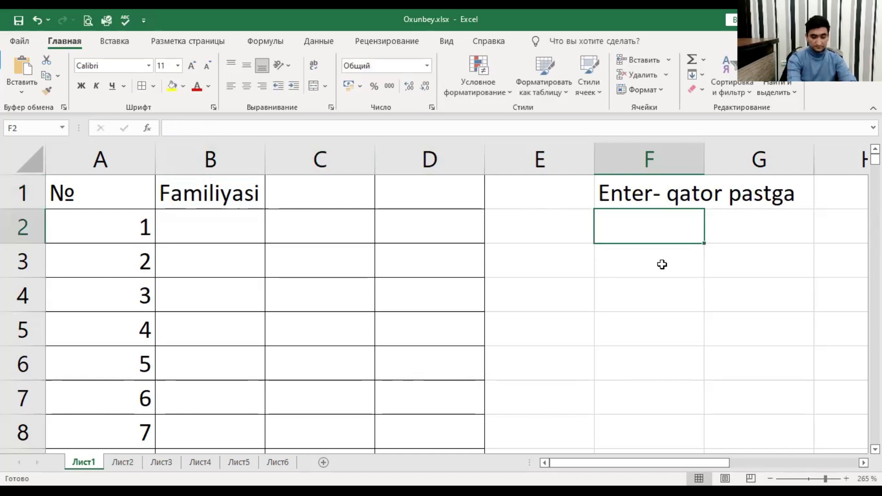
text(Shift)
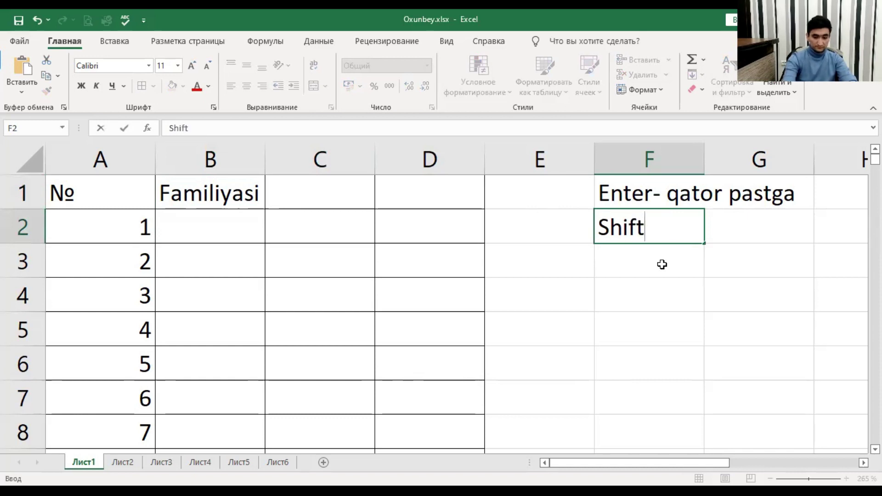
text(+Enter)
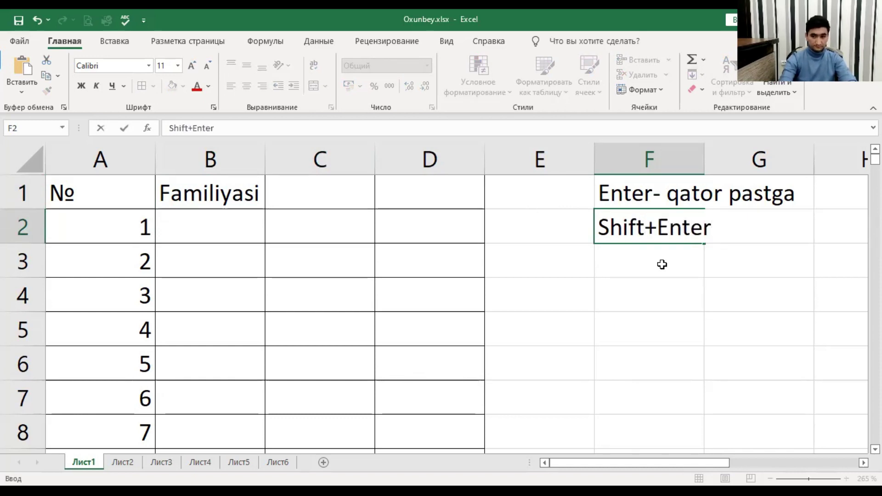
text(- qator tepaga)
key(Return)
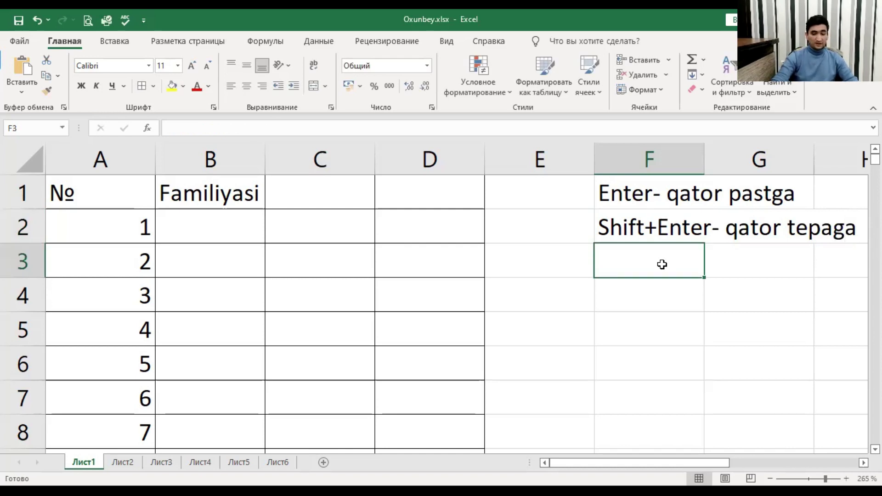
key(Return)
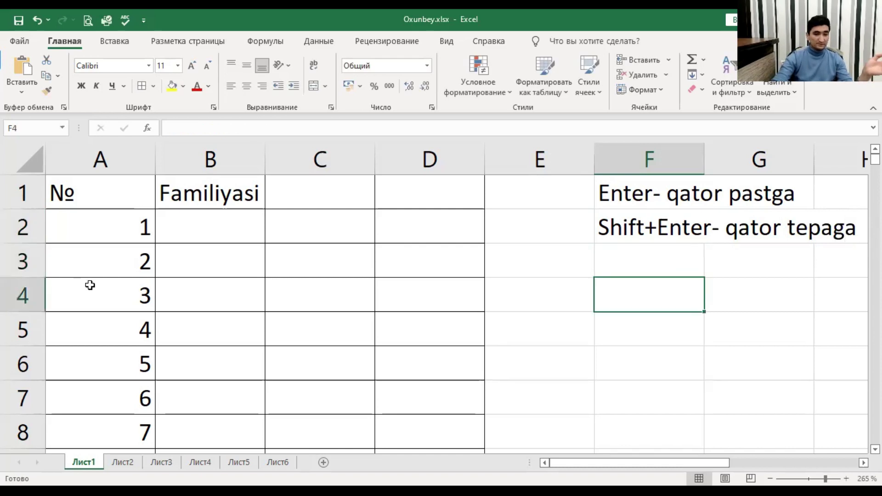
click(173, 193)
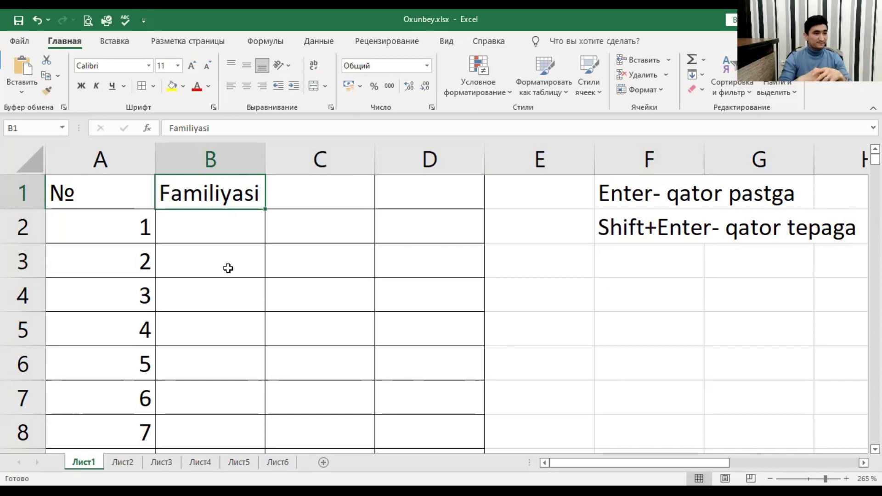
key(Tab)
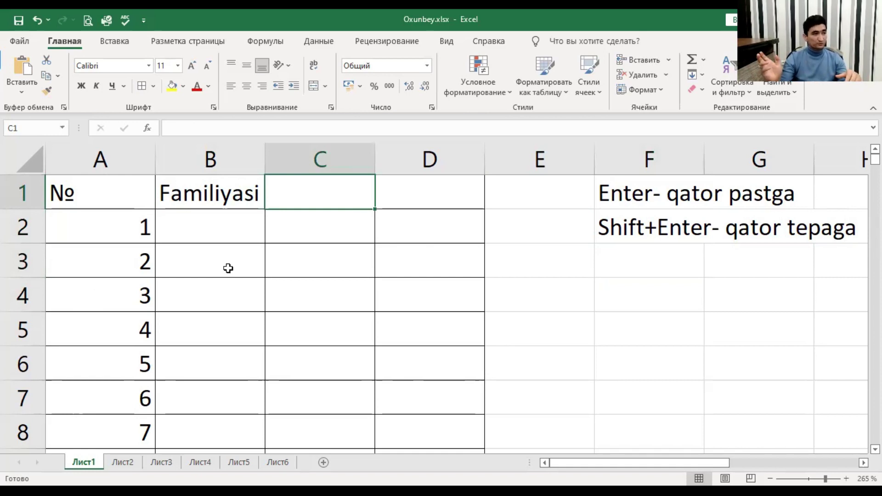
key(Tab)
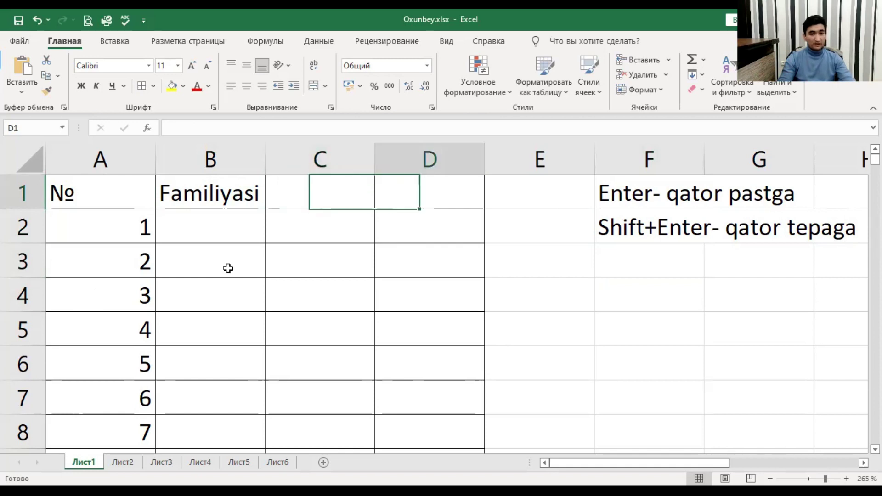
key(Tab)
key(Tab)
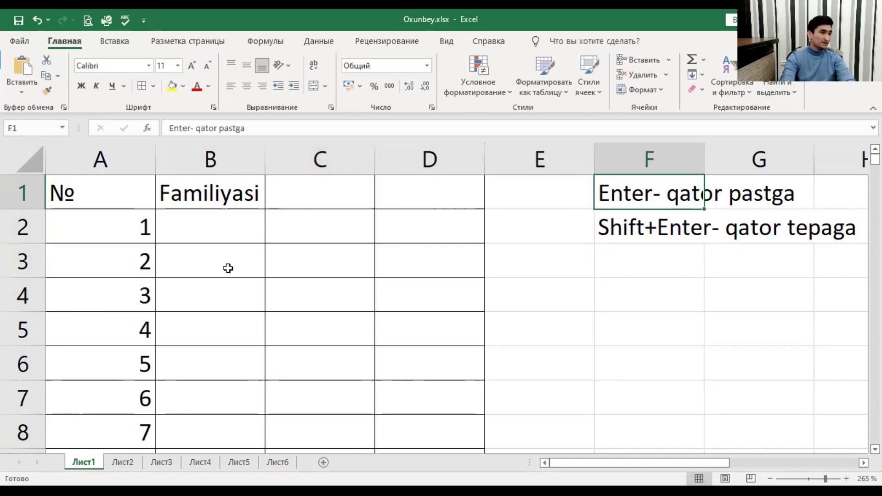
key(Return)
key(Return)
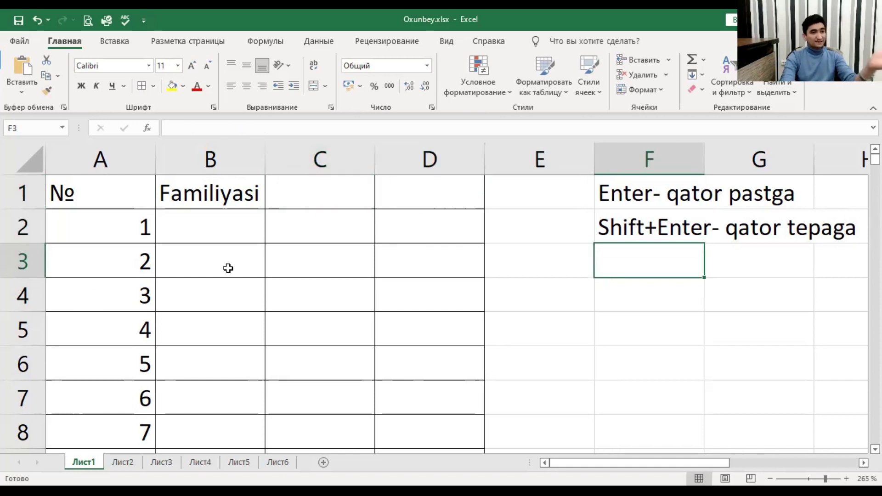
key(shift+Tab)
key(shift+Return)
key(shift+Return)
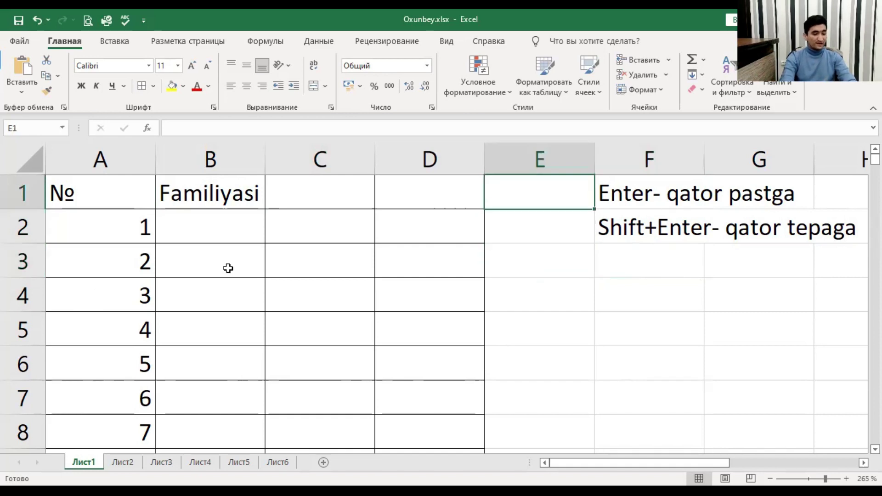
key(shift+Tab)
key(shift+Tab)
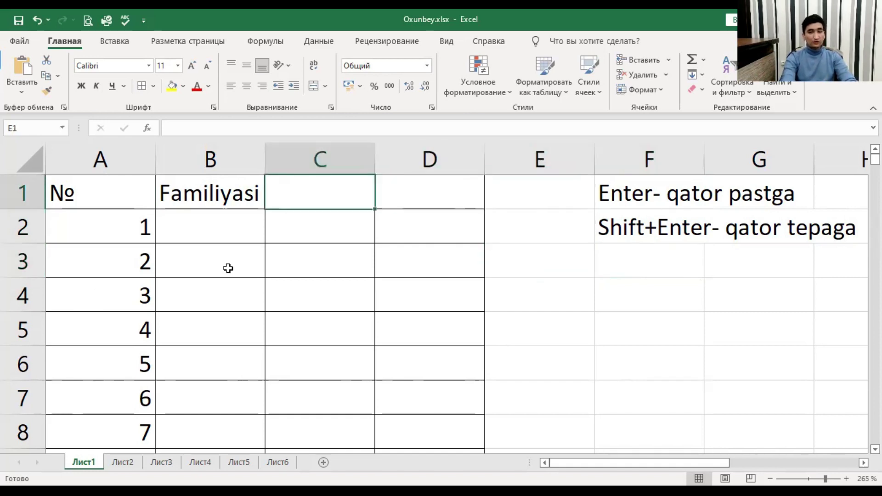
key(shift+Tab)
key(shift+Tab)
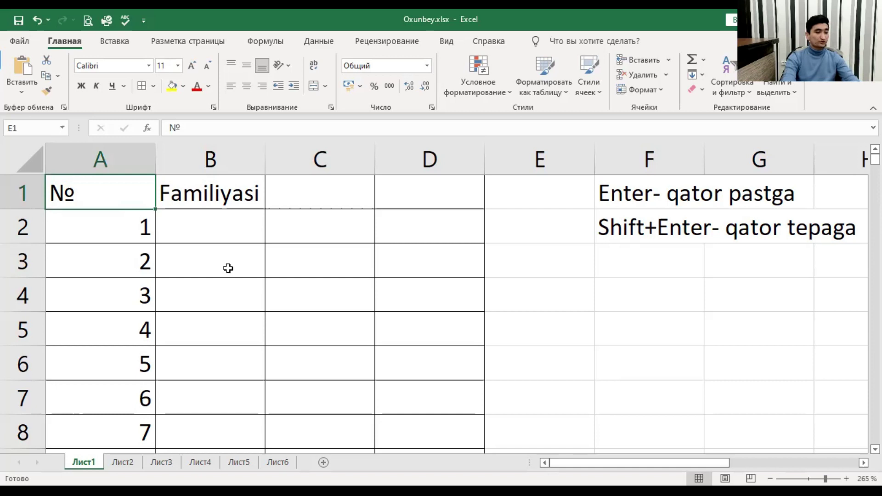
key(Tab)
key(Tab)
key(Tab)
key(Tab)
key(Tab)
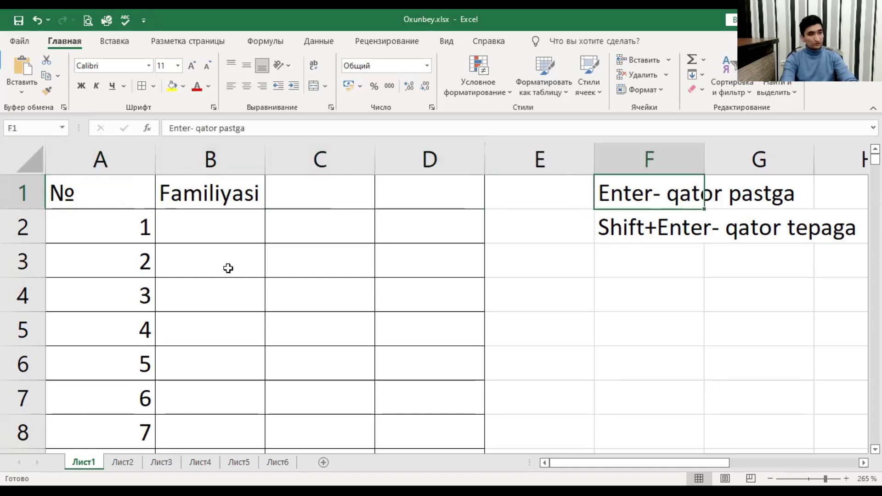
key(shift+Tab)
key(shift+Tab)
key(shift+Tab)
key(shift+Tab)
key(shift+Tab)
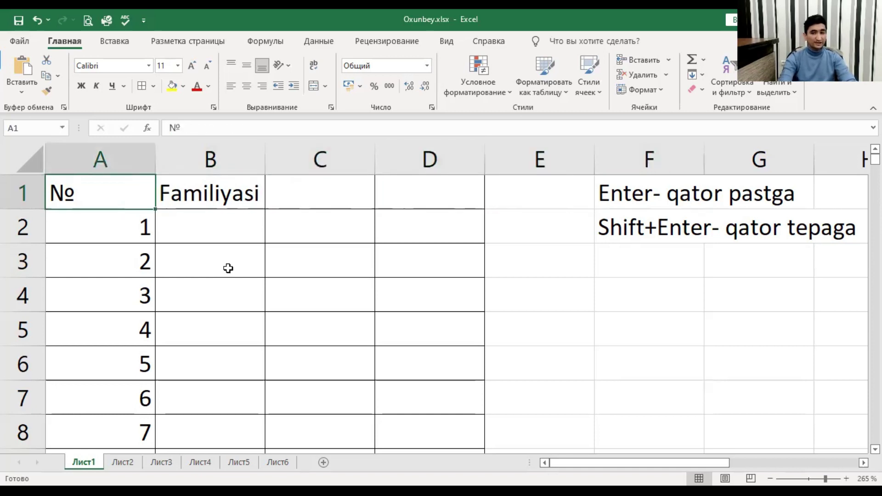
Step: Type the note 'Tab- o`ngga o`tish' into cell F4
click(649, 294)
text(Tab-)
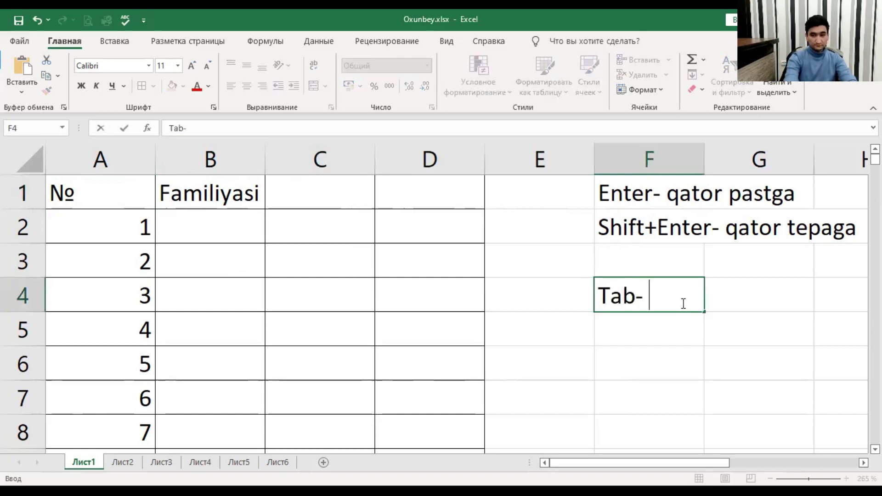
text( o`ngga o`tish)
key(shift+Tab)
key(shift+Tab)
key(Tab)
key(Tab)
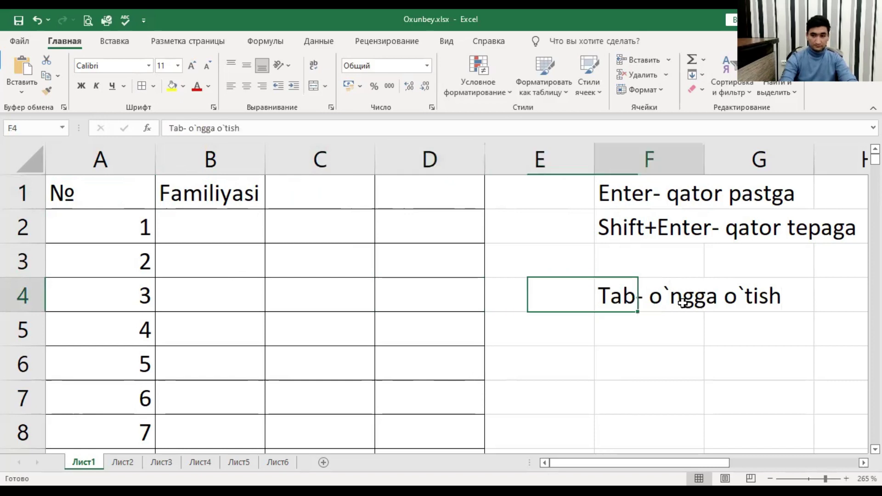
key(Tab)
Step: Enter 'Shift+Tab- chap tomonga o`tish' in F5, fixing typos along the way
key(Return)
key(shift+Tab)
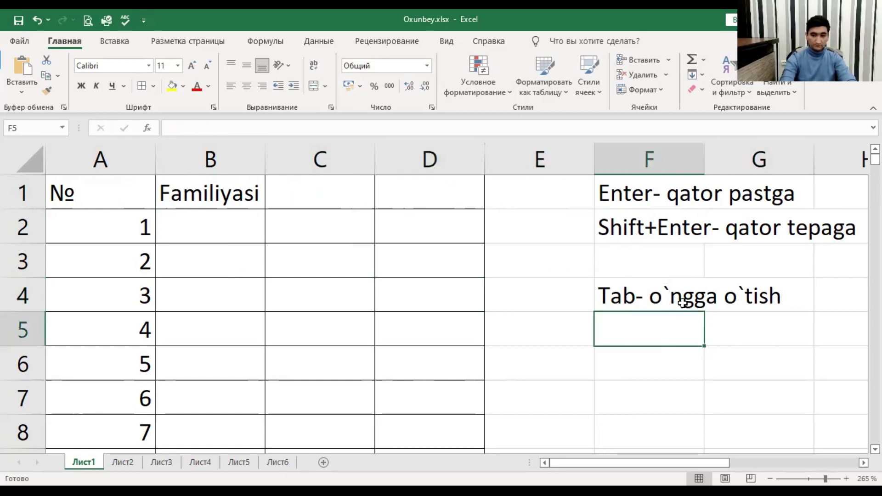
text(Shify)
key(BackSpace)
text(t=)
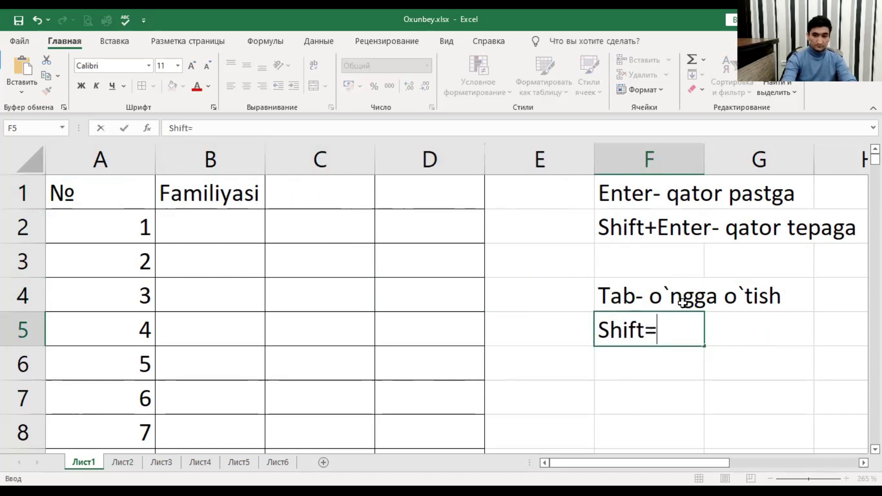
key(BackSpace)
text(+)
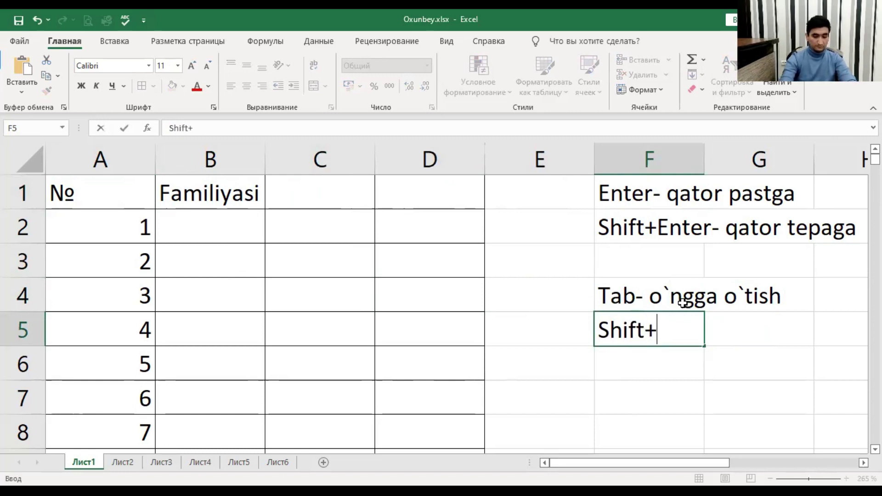
text(Tab- chap )
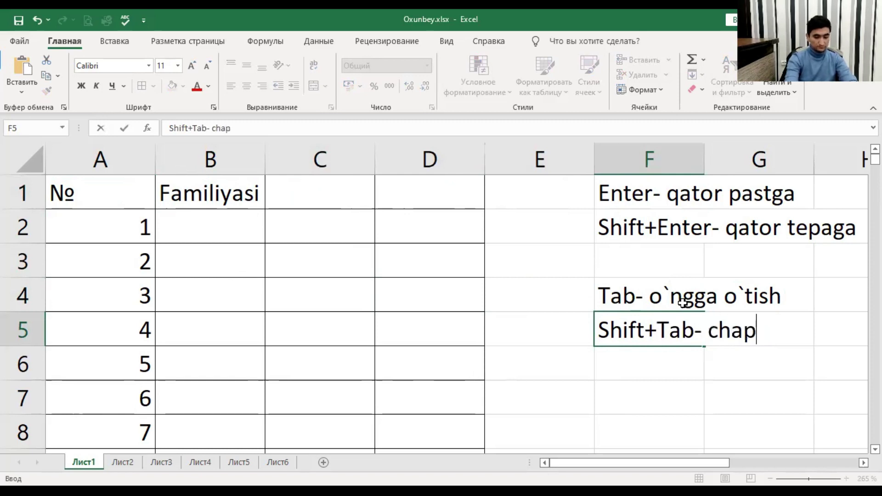
text(tomonga o`tish)
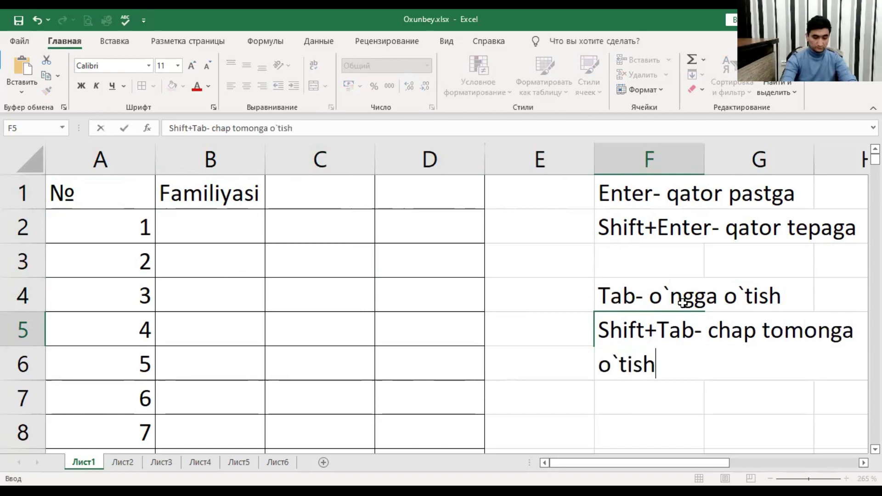
key(Return)
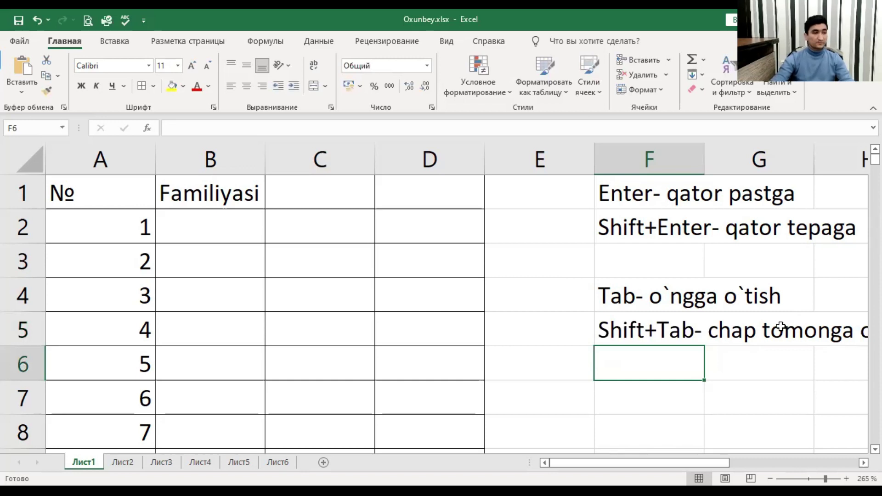
Step: Zoom out to 235% and select F4:G4 to check how far the Tab note extends
ctrl+scroll(633, 276, down, 1)
ctrl+scroll(635, 282, down, 1)
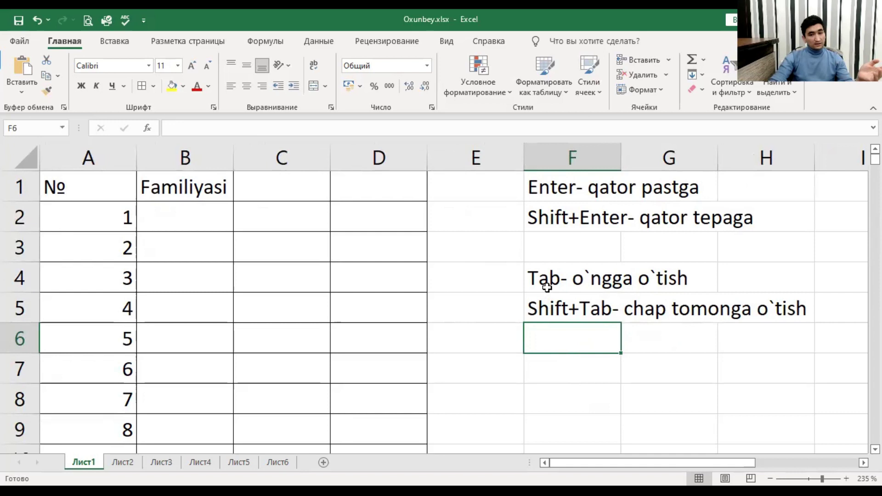
click(569, 274)
drag(569, 275, 654, 275)
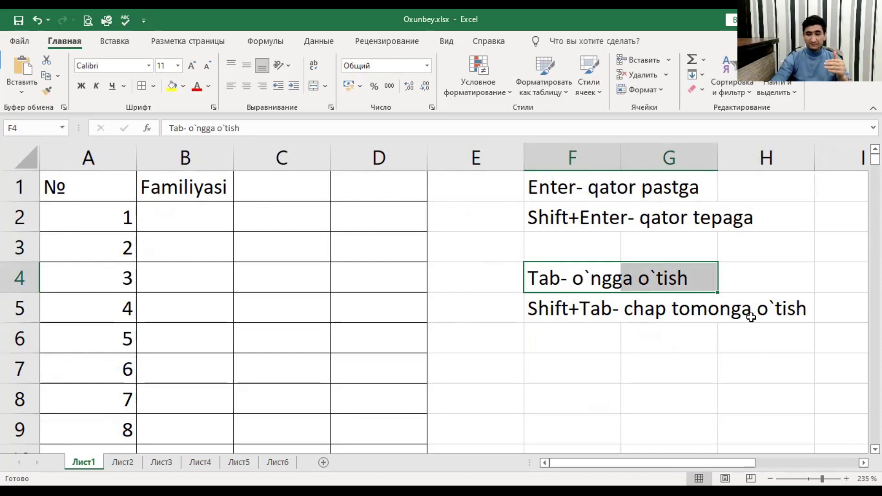
click(707, 318)
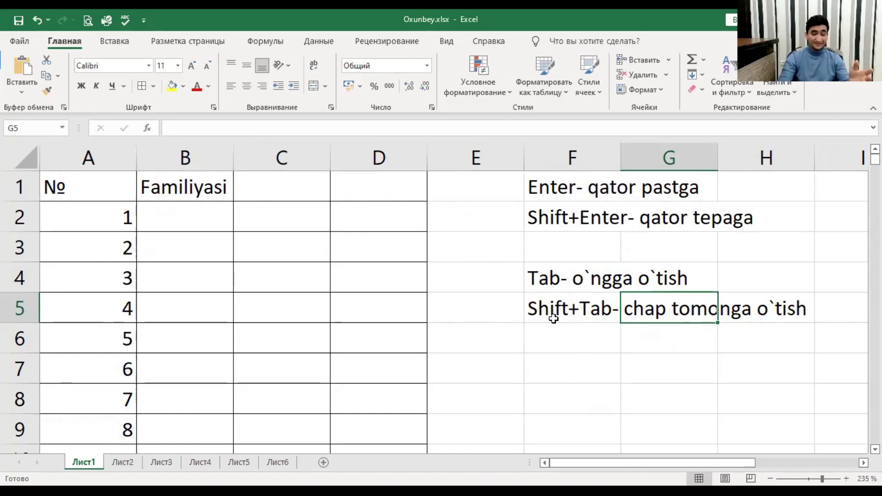
Step: Type Ismi into C1, then select G4 and the Tab note in F4
click(271, 183)
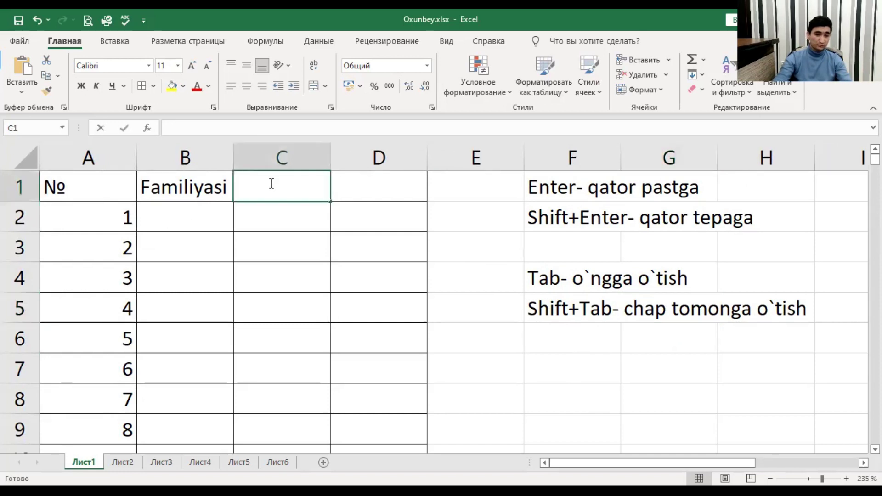
text(Ismi)
key(Return)
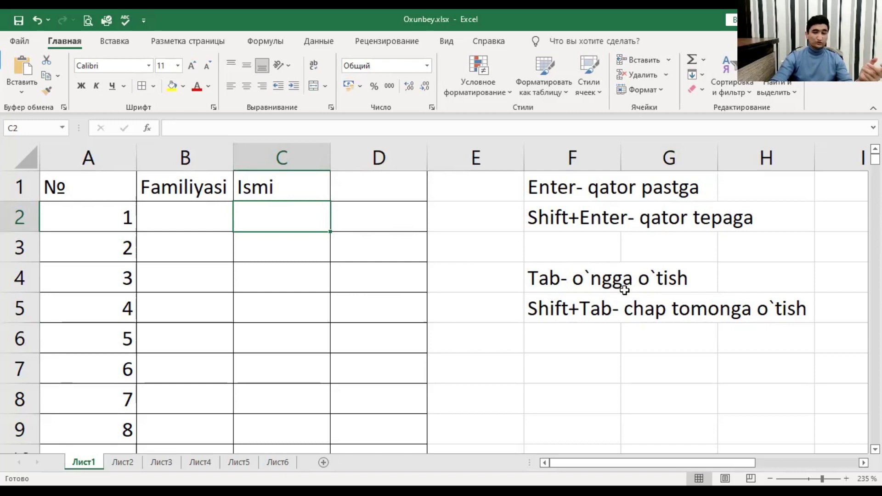
click(630, 279)
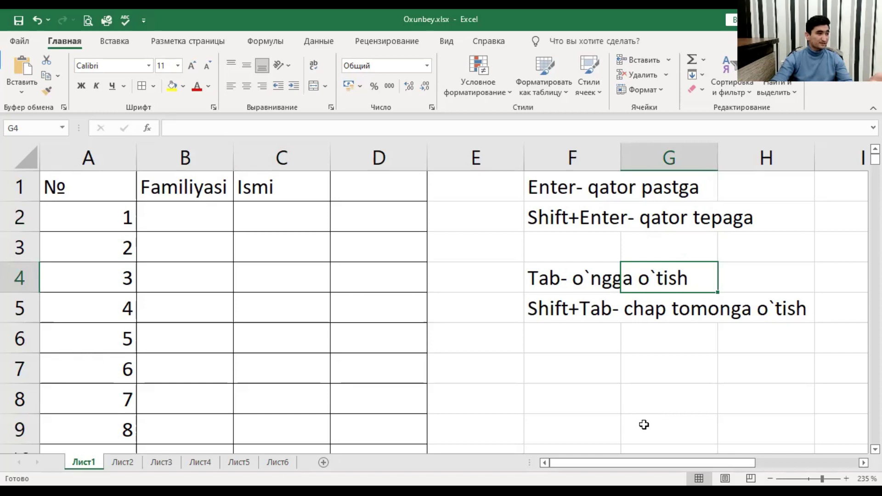
click(556, 273)
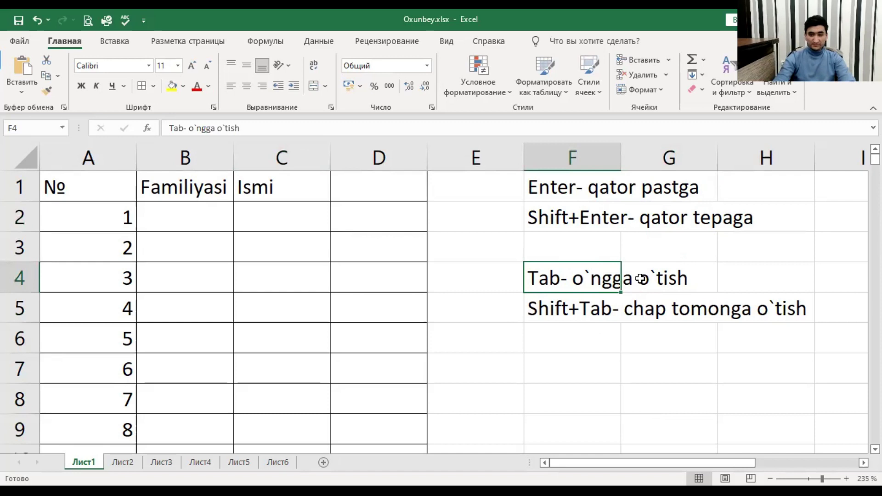
key(Tab)
text(t)
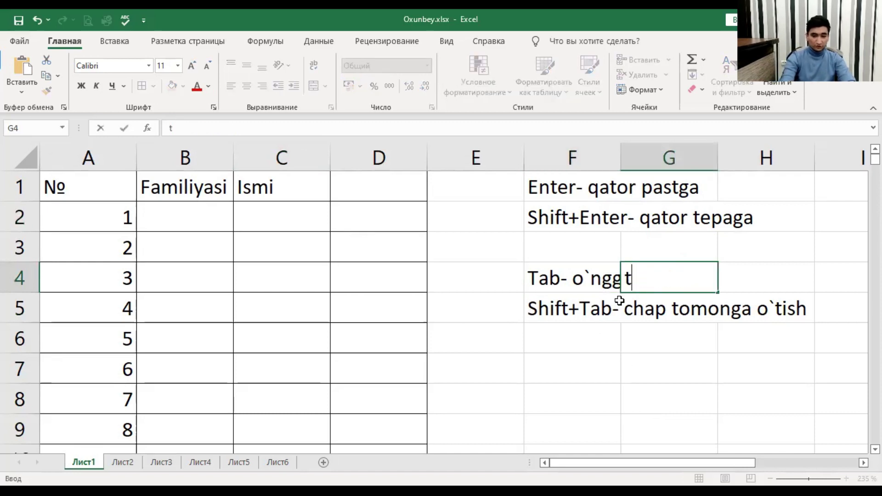
text(omonga)
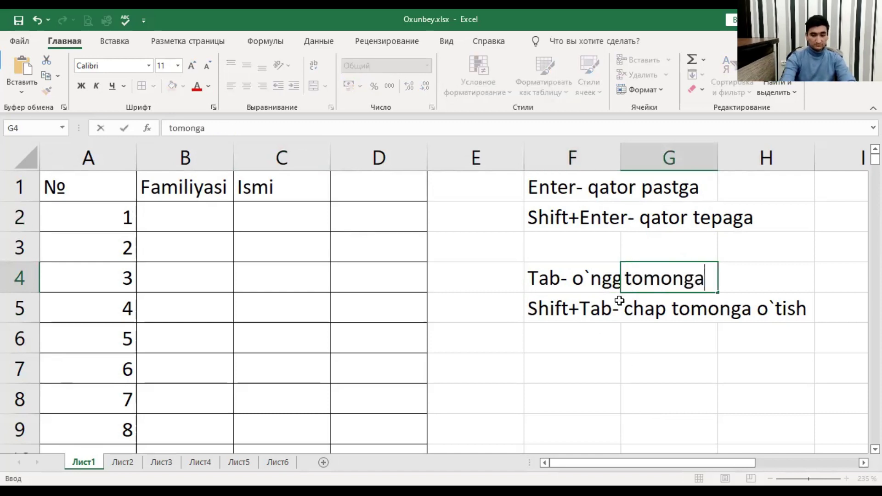
key(Return)
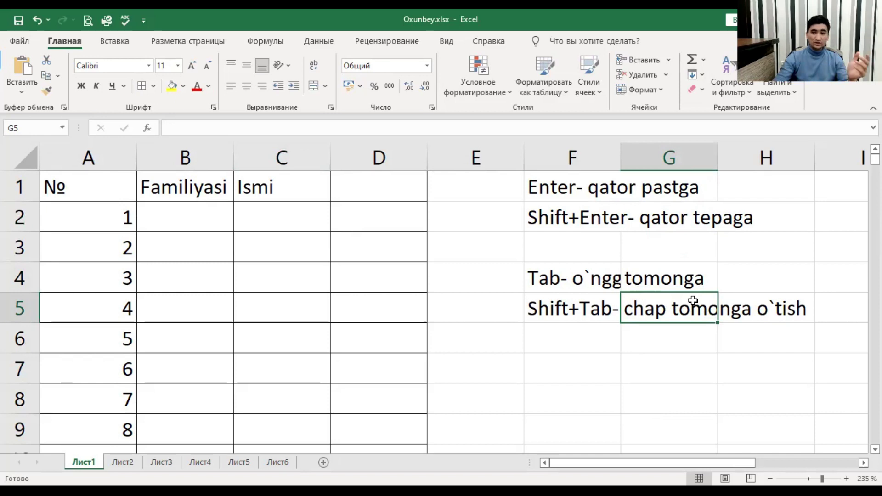
click(559, 290)
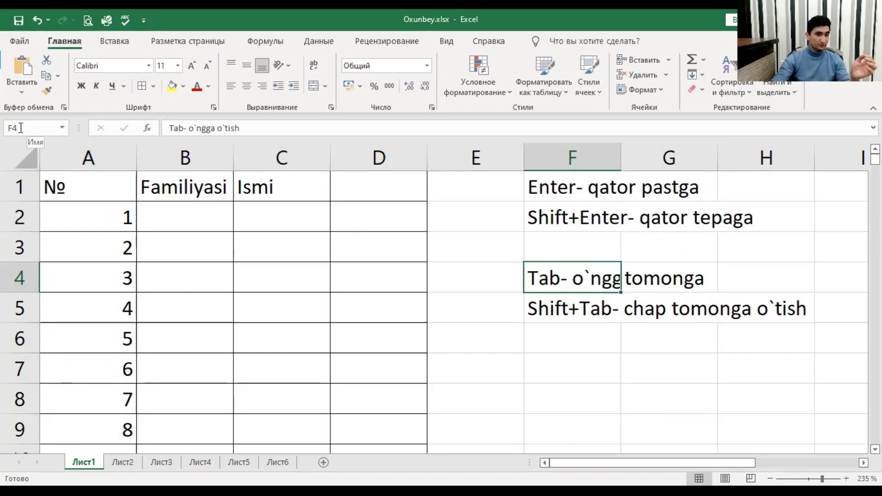
key(Tab)
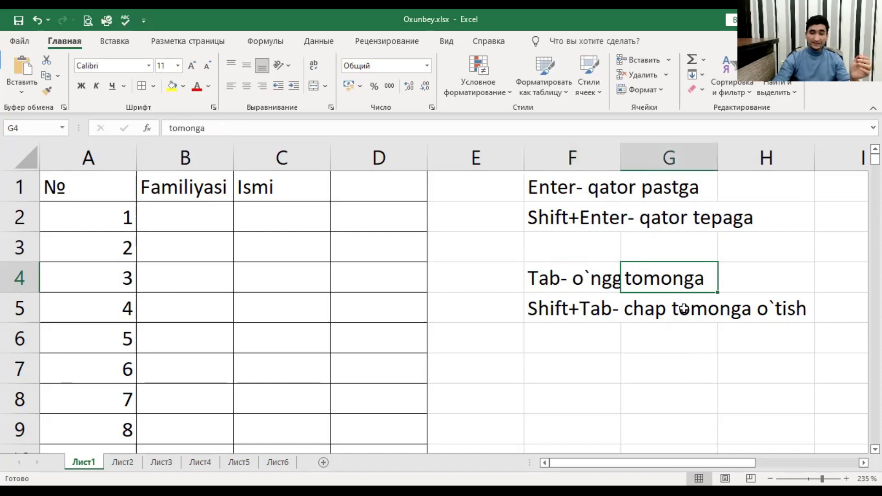
click(33, 128)
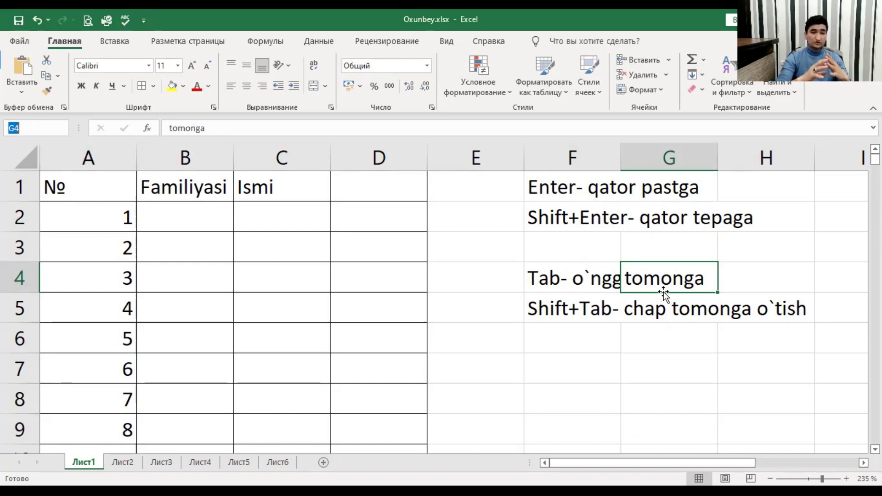
click(590, 282)
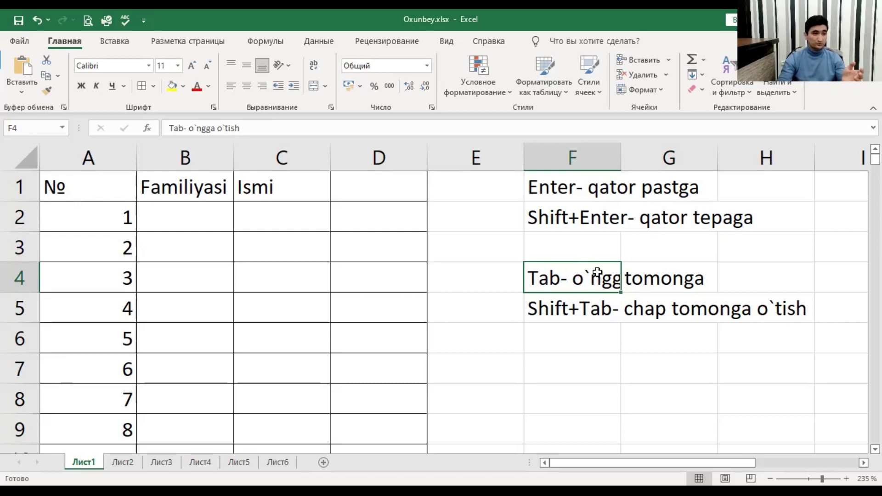
key(Tab)
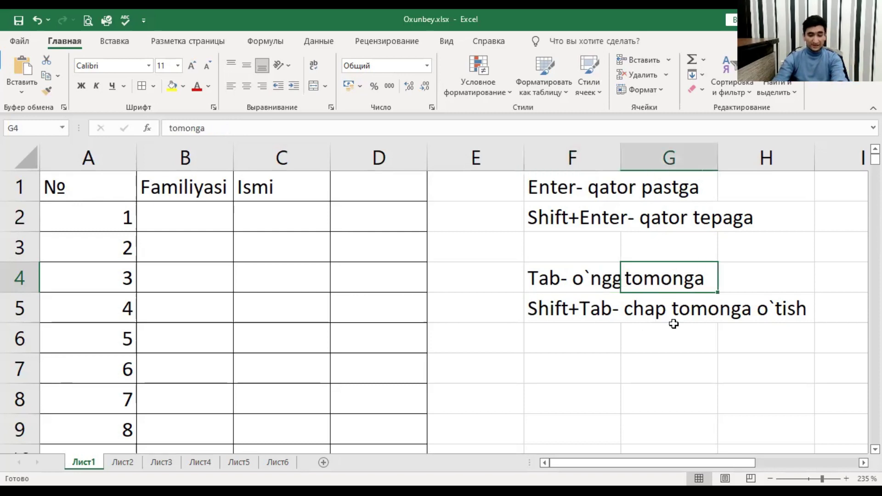
Step: Clear G4 and edit F4 so the note reads 'Tab- o`ng tomonga o`tish'
key(Delete)
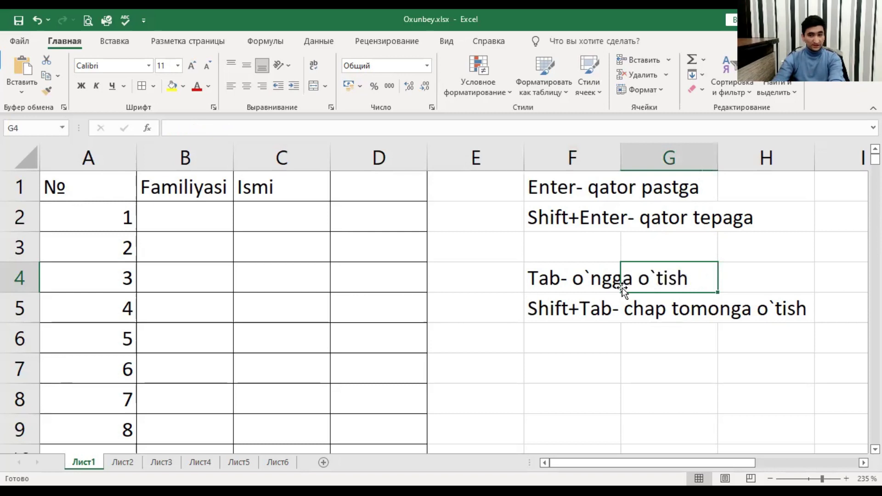
click(629, 360)
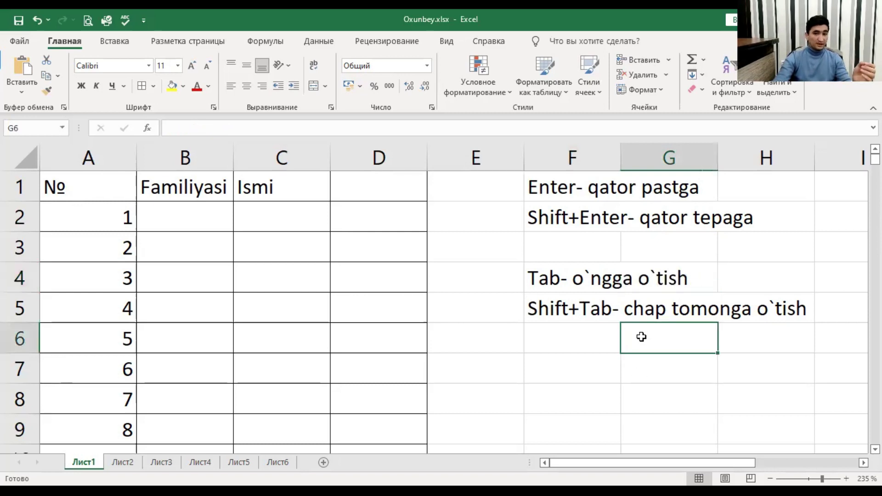
click(572, 272)
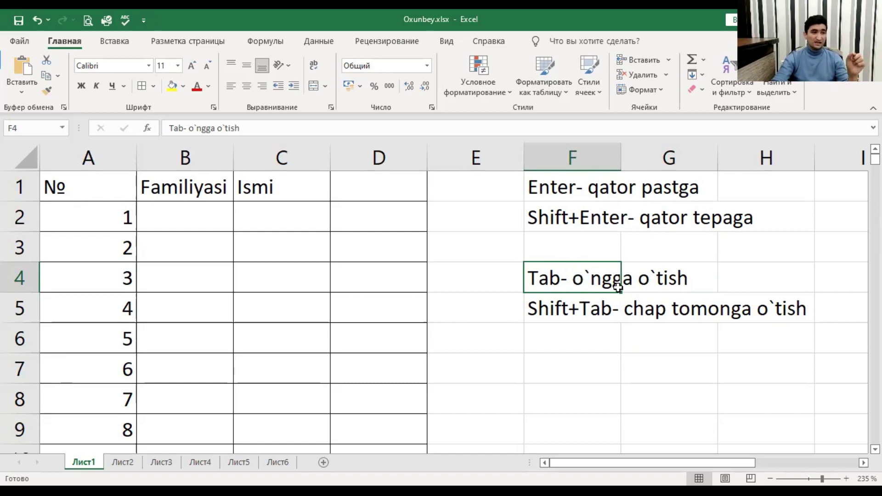
double_click(592, 279)
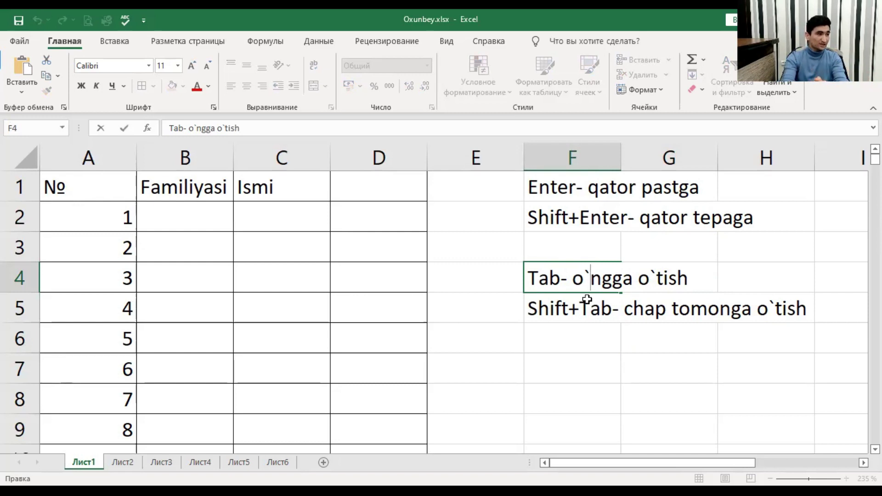
key(Right)
key(Right)
key(Right)
key(Right)
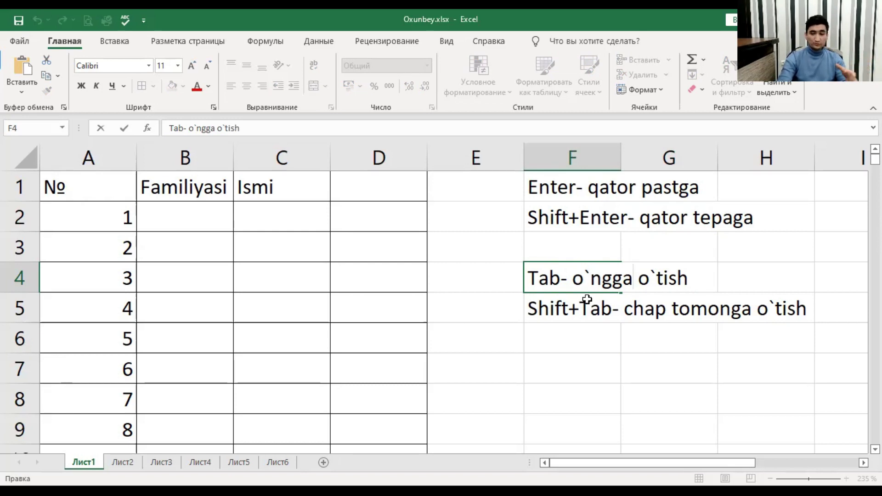
key(BackSpace)
key(BackSpace)
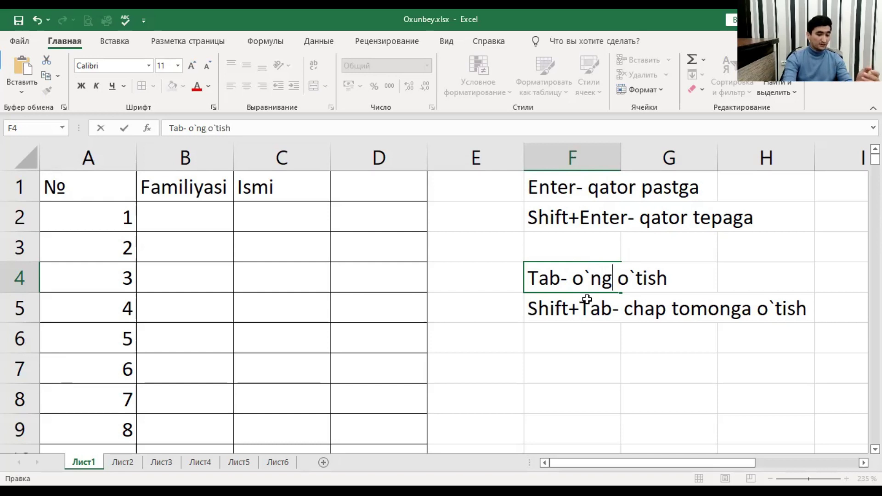
text(tomonga)
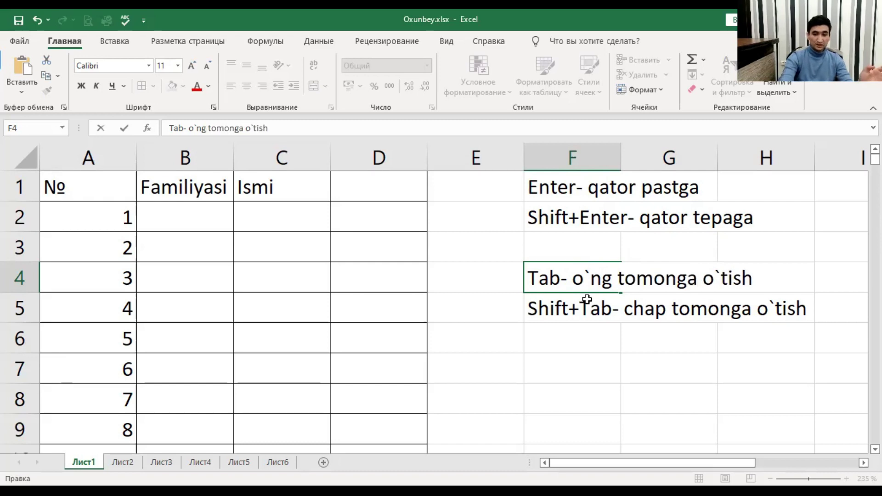
key(Return)
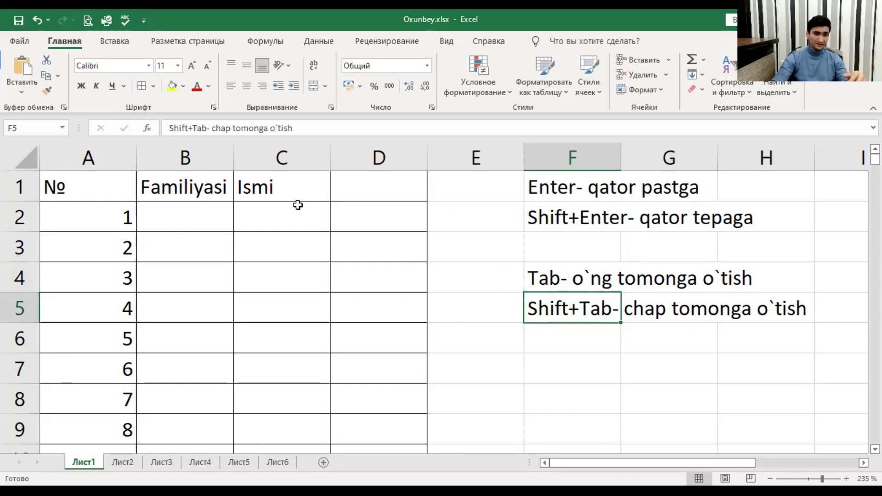
Step: Type 'Otasining ismi' into D1, removing a stray extra letter
click(196, 185)
key(Tab)
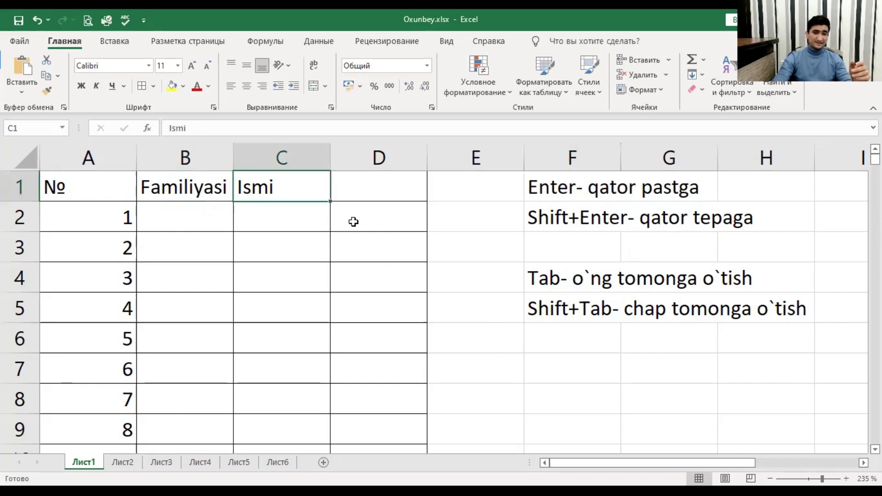
key(Tab)
text(Otasining)
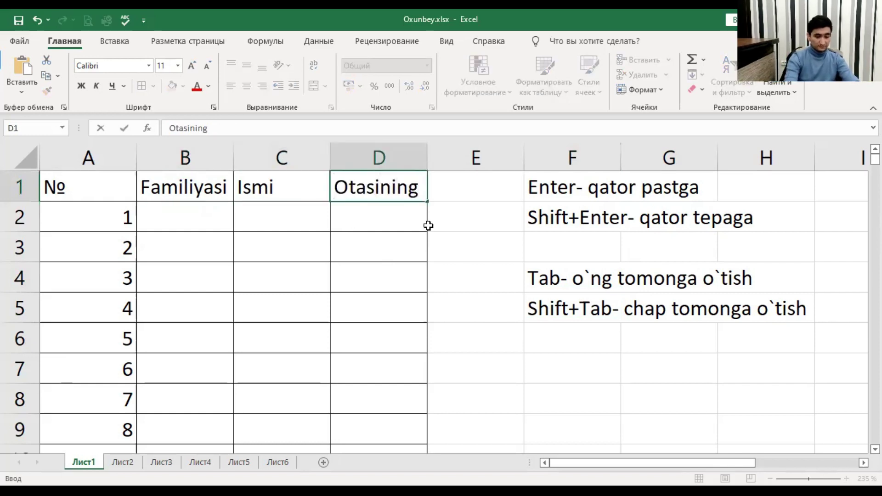
text( ismio)
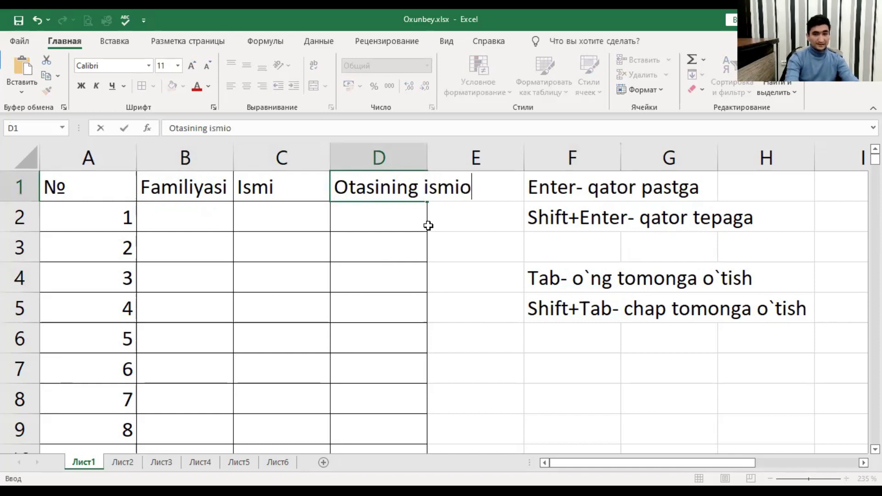
key(BackSpace)
key(shift+Return)
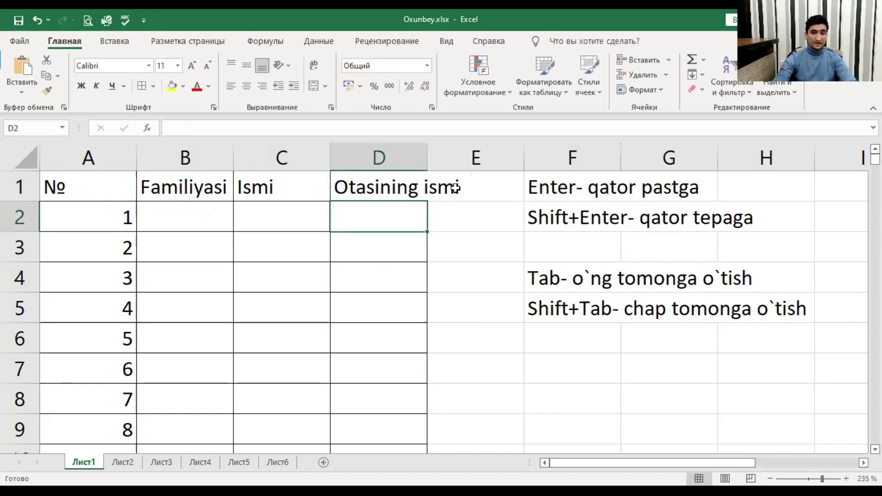
click(432, 157)
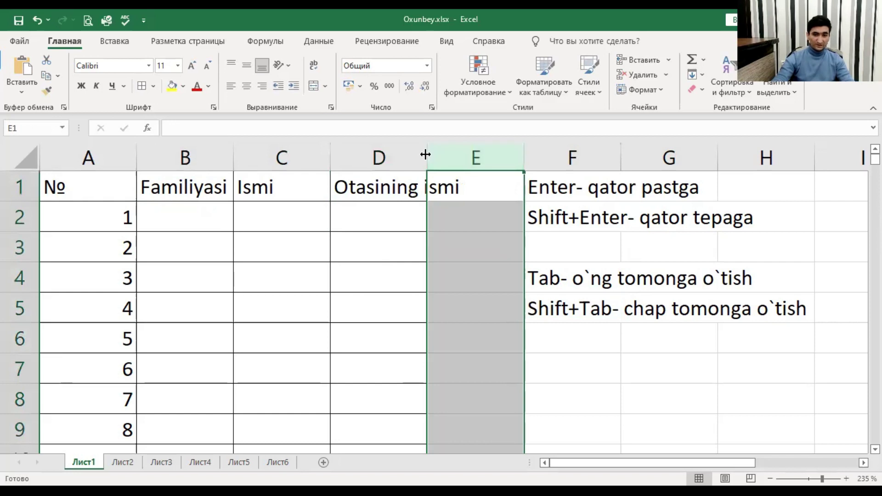
Step: Insert two empty columns at E and F before the shortcut notes, then move to cell E1
key(ctrl+plus)
key(ctrl+plus)
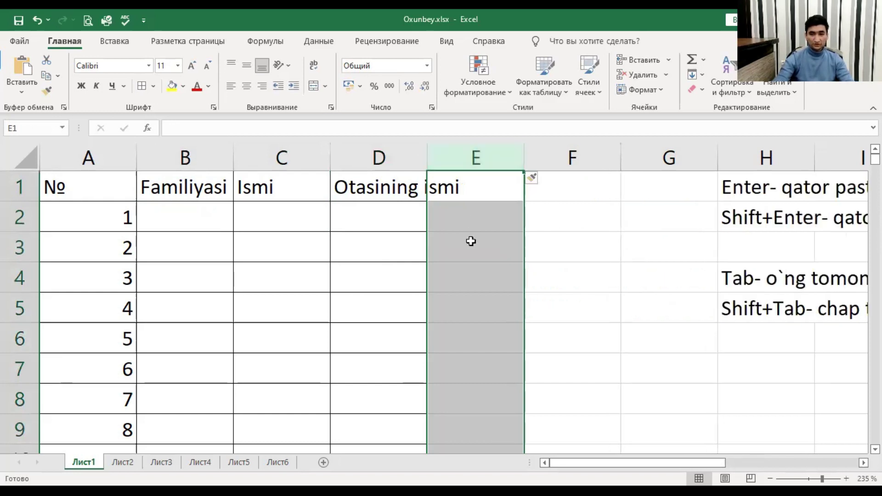
click(633, 210)
mouse_move(480, 181)
mouse_down()
mouse_move(591, 285)
mouse_move(571, 398)
mouse_up()
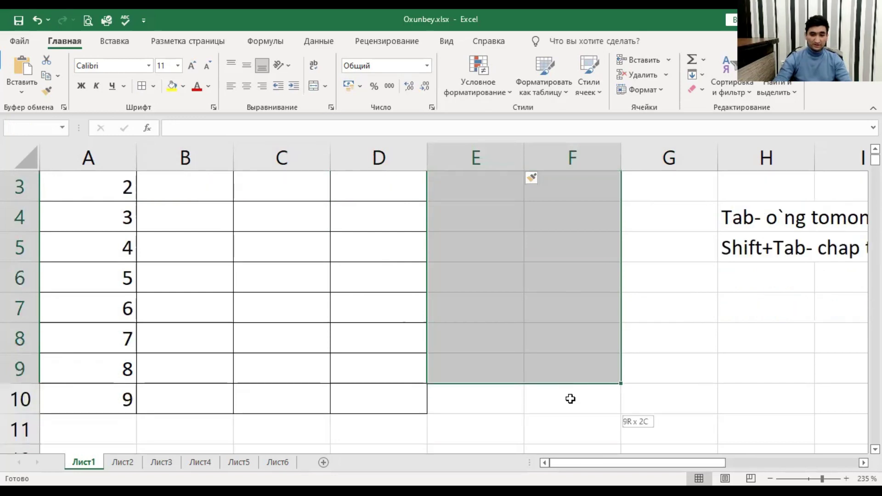
scroll(174, 202, up, 1)
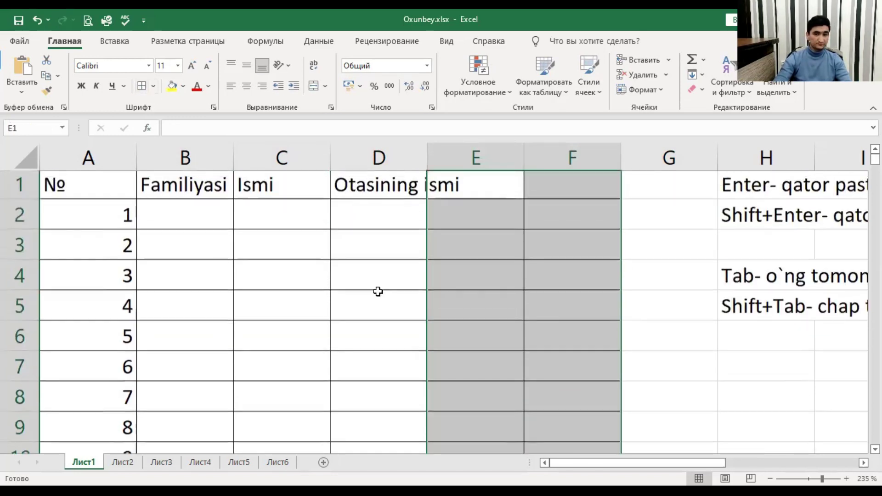
click(477, 190)
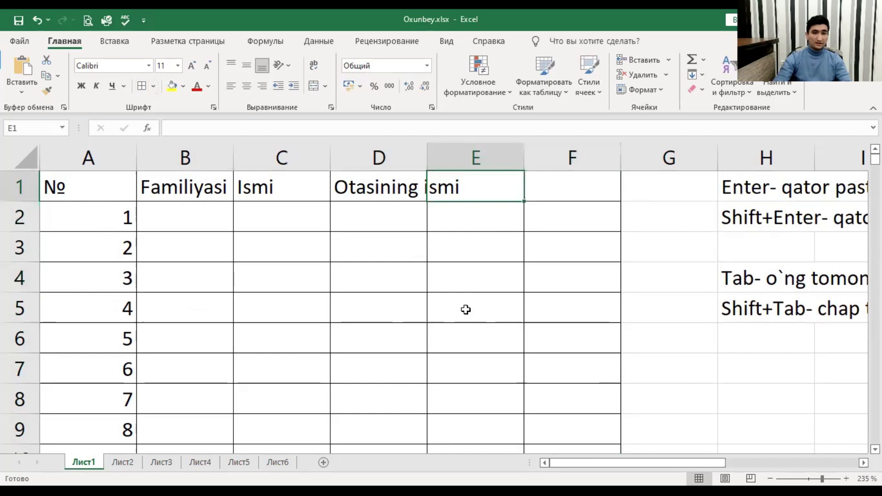
click(356, 180)
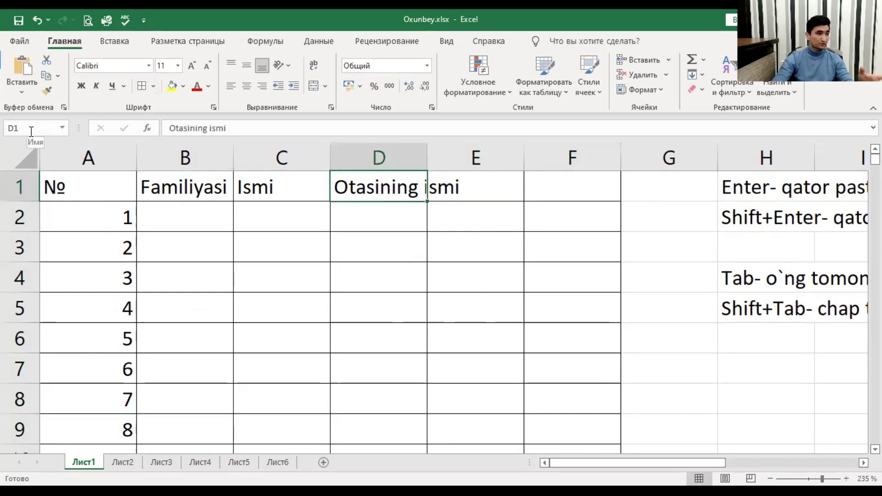
key(Tab)
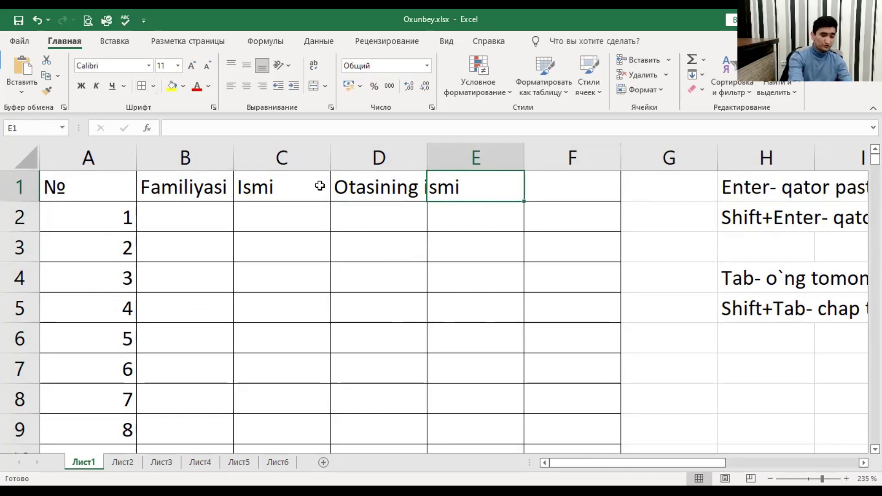
Step: Enter the headings 'Tug`ilgan sanasi' in E1 and 'Manzili' in F1
text(Tug`il)
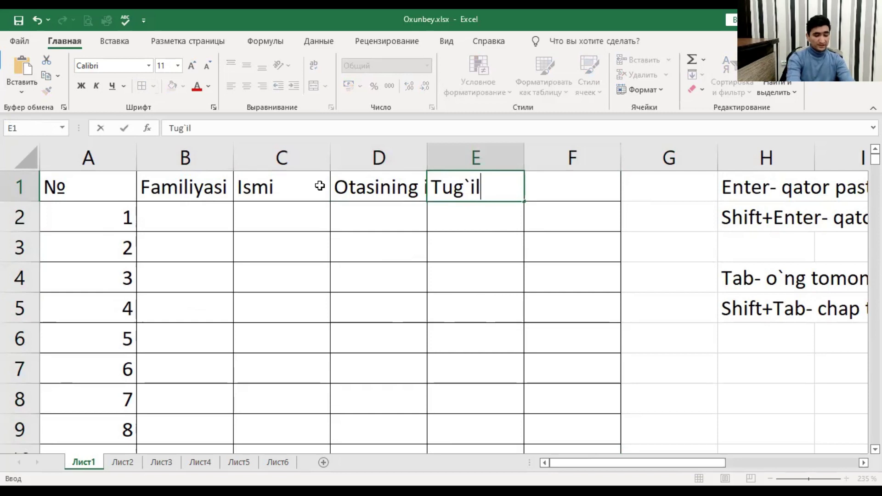
text(gan sana)
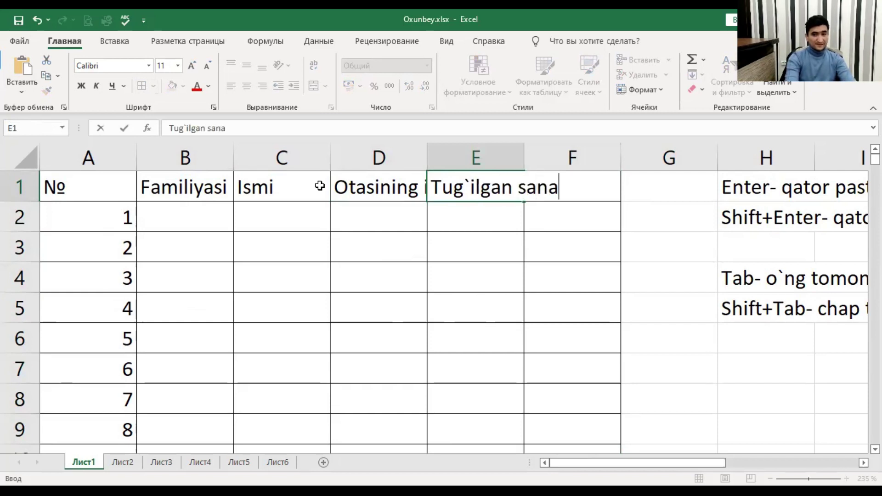
text(si)
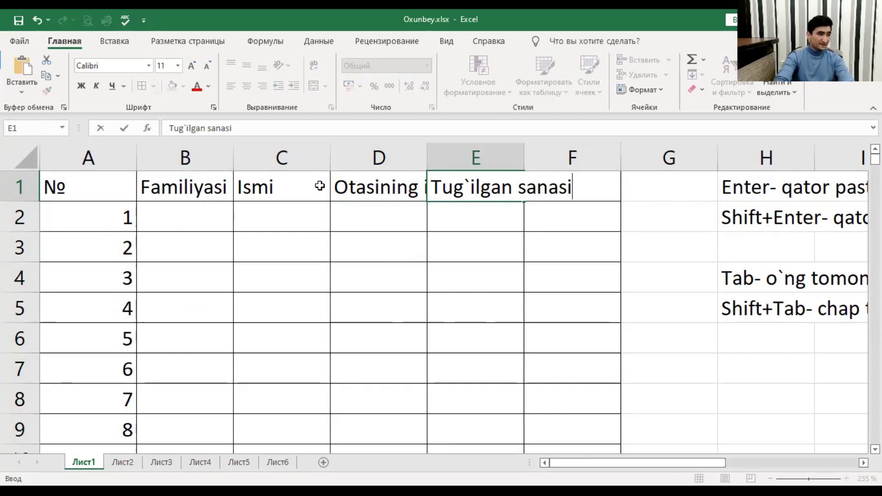
key(Tab)
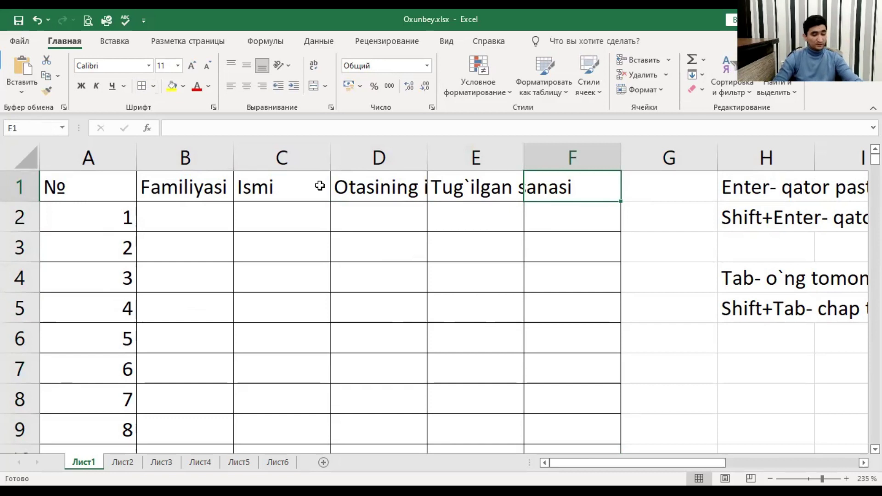
text(Manzili)
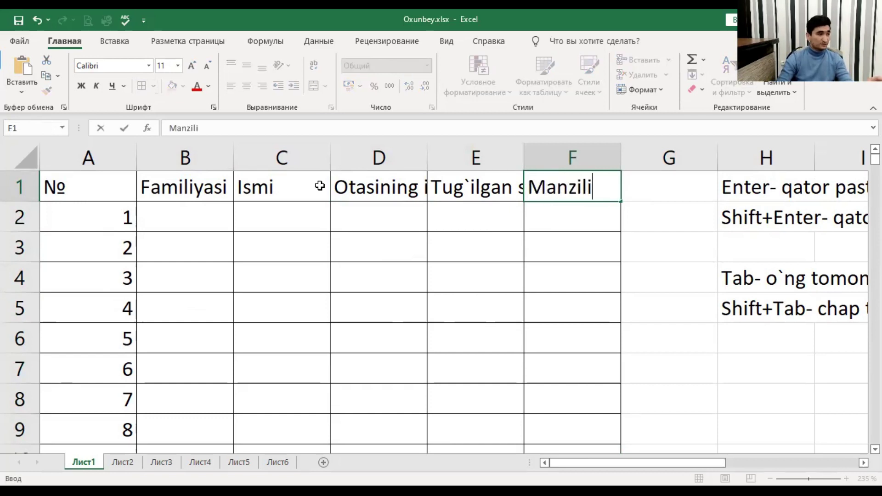
key(Return)
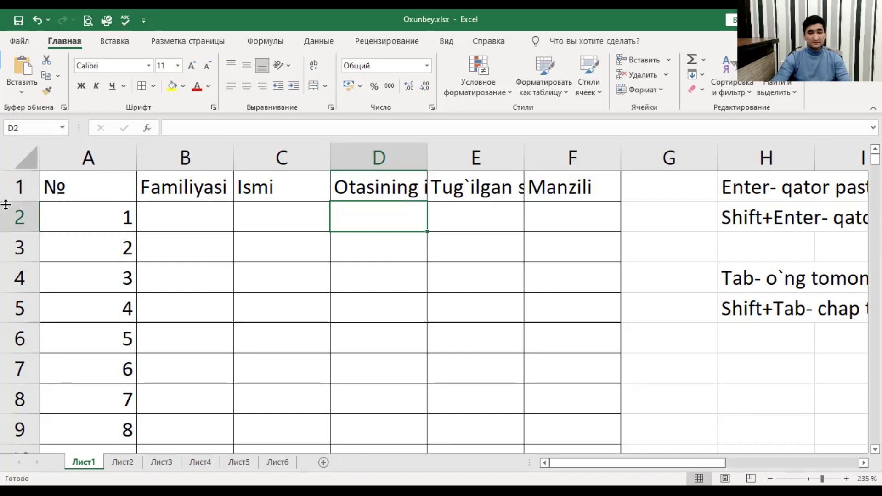
Step: Zoom the sheet from 235% to 280% and return to a cell in column C
ctrl+scroll(420, 376, up, 1)
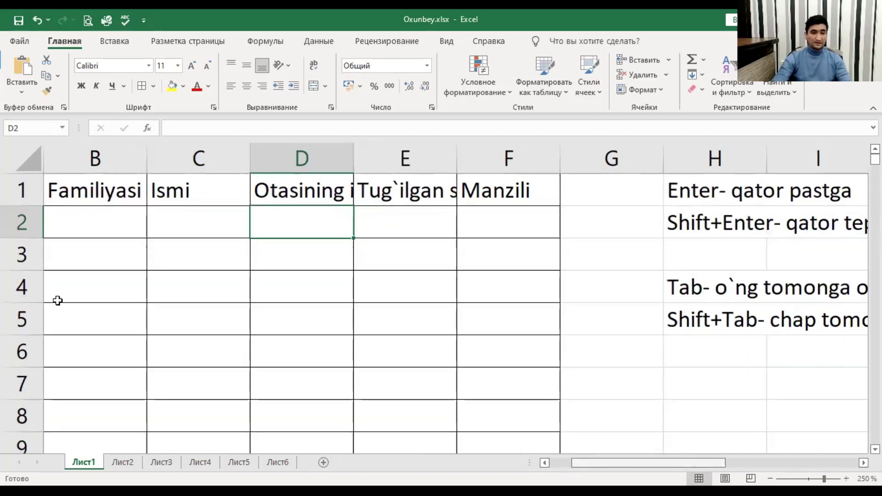
ctrl+scroll(58, 301, up, 2)
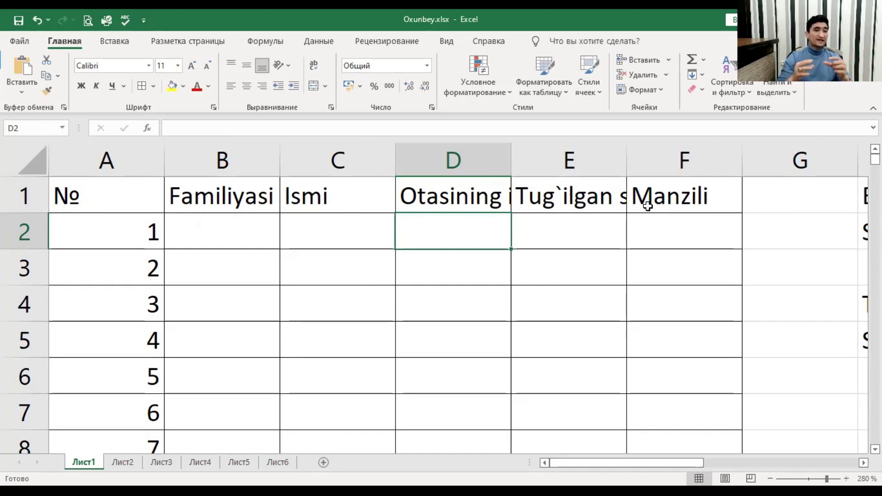
click(337, 233)
click(352, 271)
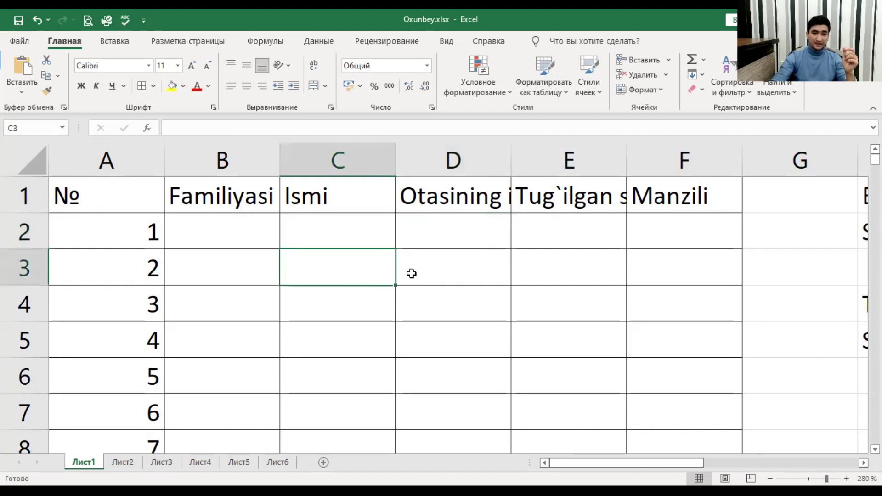
click(411, 273)
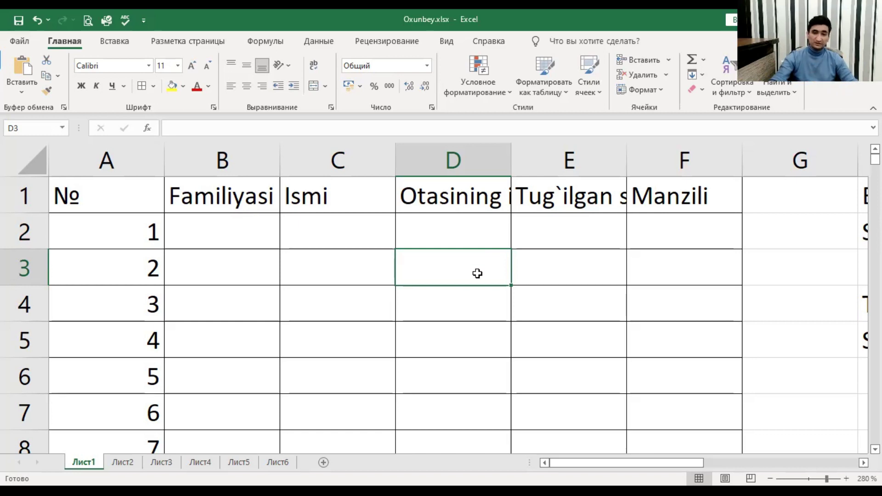
click(533, 267)
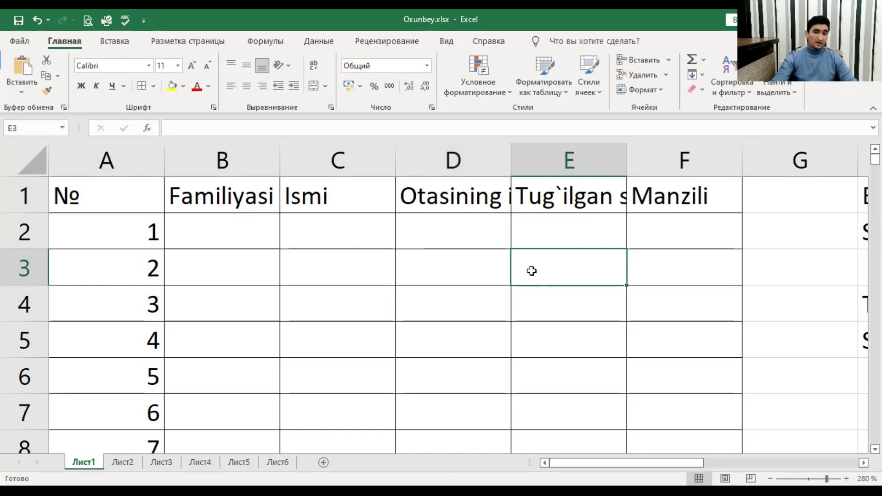
click(475, 202)
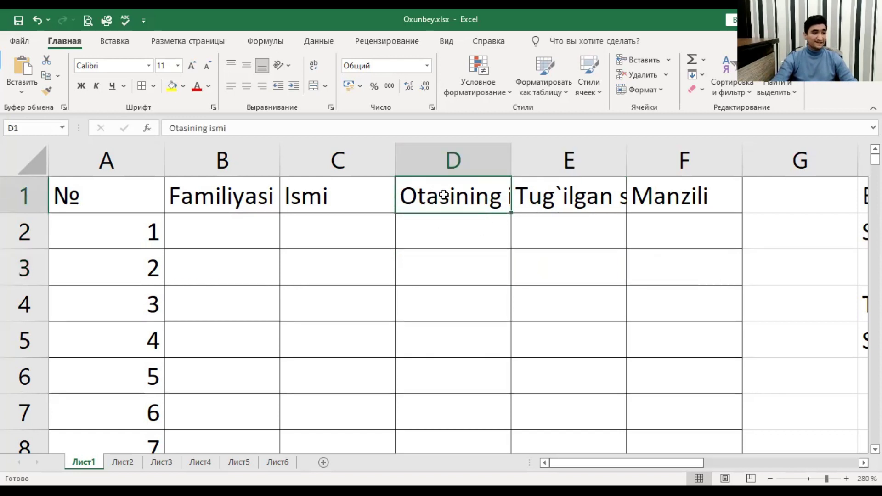
click(14, 128)
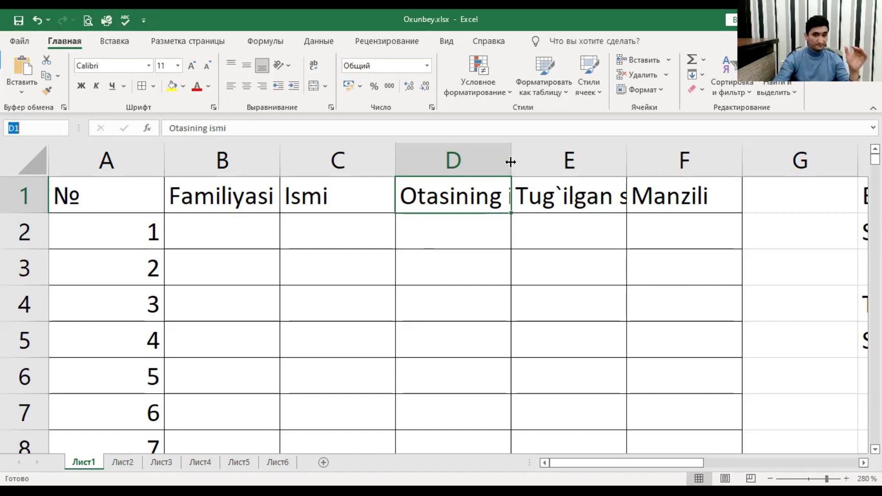
Step: Adjust column D's width until the full 'Otasining ismi' heading fits
drag(510, 162, 512, 162)
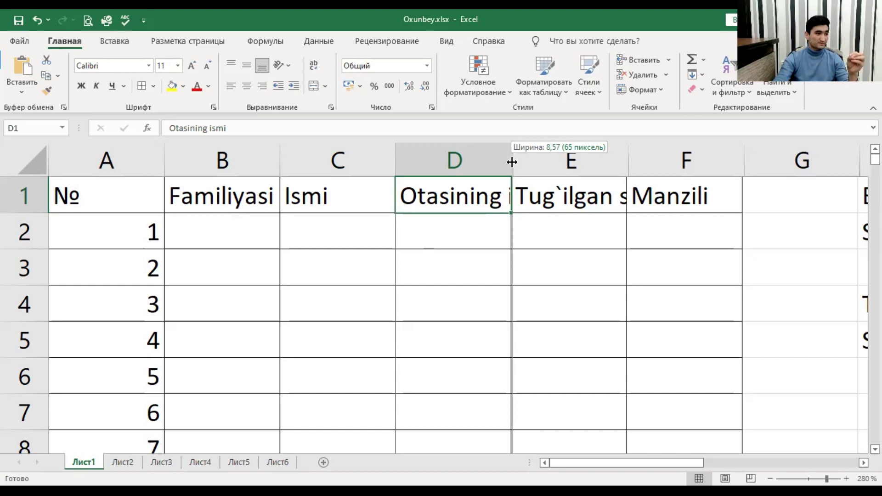
drag(512, 162, 557, 162)
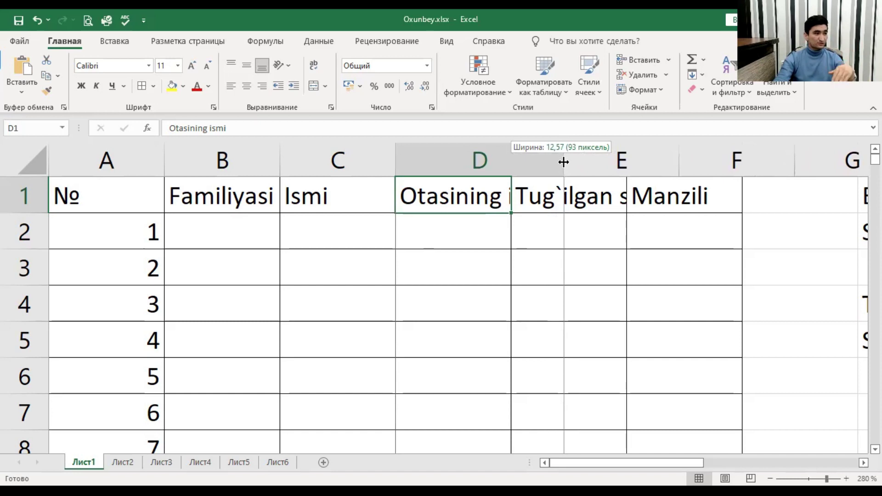
drag(564, 162, 476, 162)
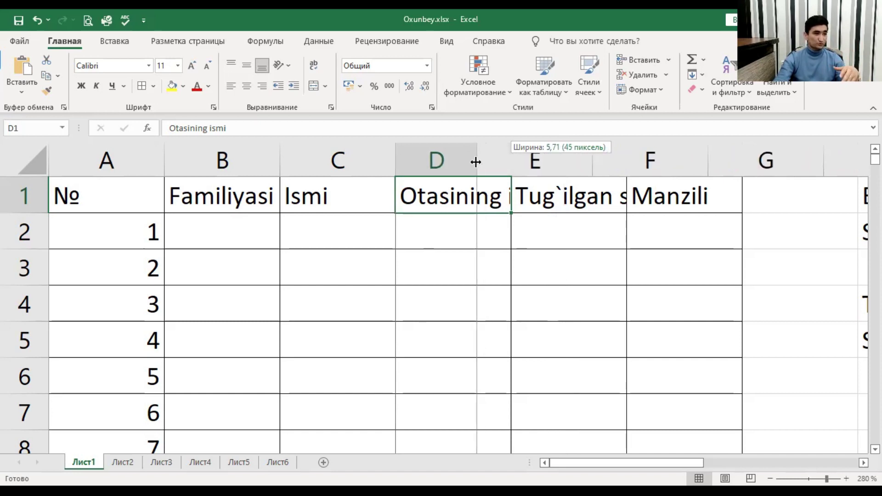
drag(476, 161, 597, 165)
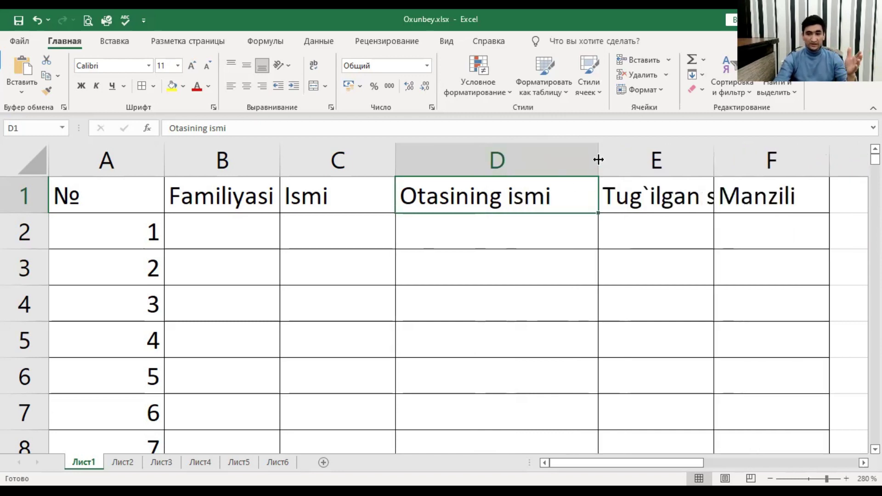
drag(597, 162, 554, 164)
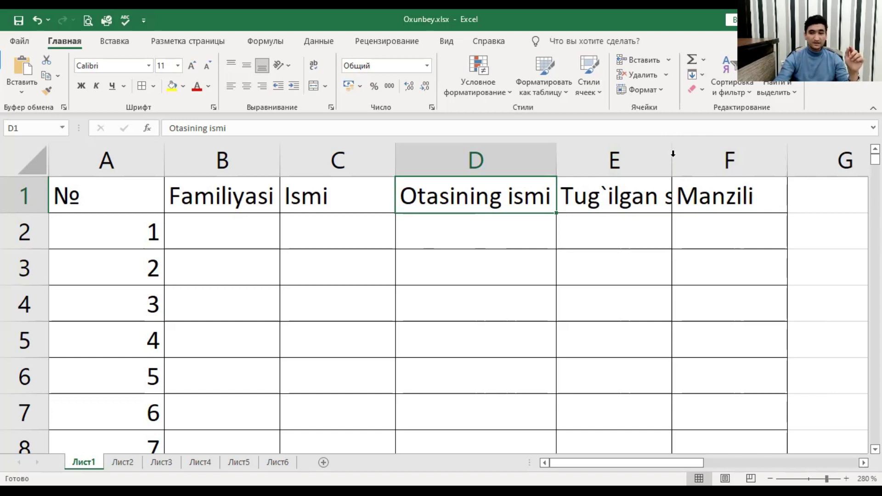
Step: Auto-fit column E to 'Tug`ilgan sanasi' and column A to its numbers, then select the whole sheet
double_click(673, 154)
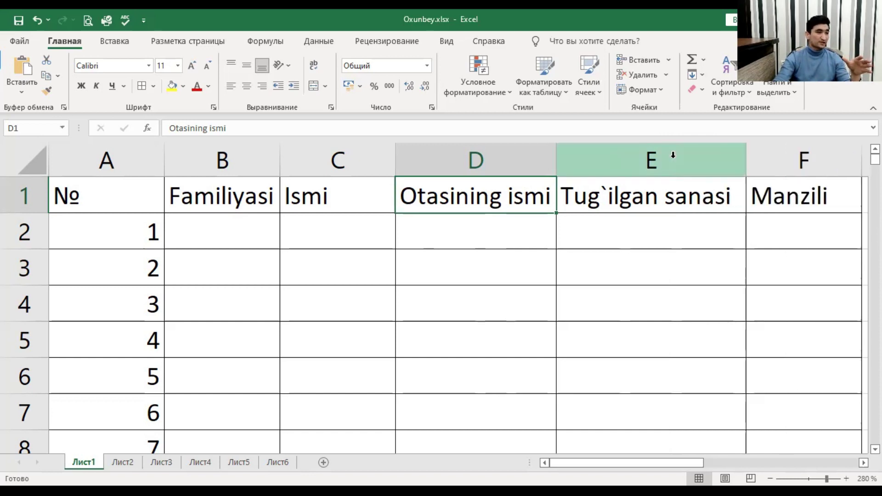
double_click(163, 158)
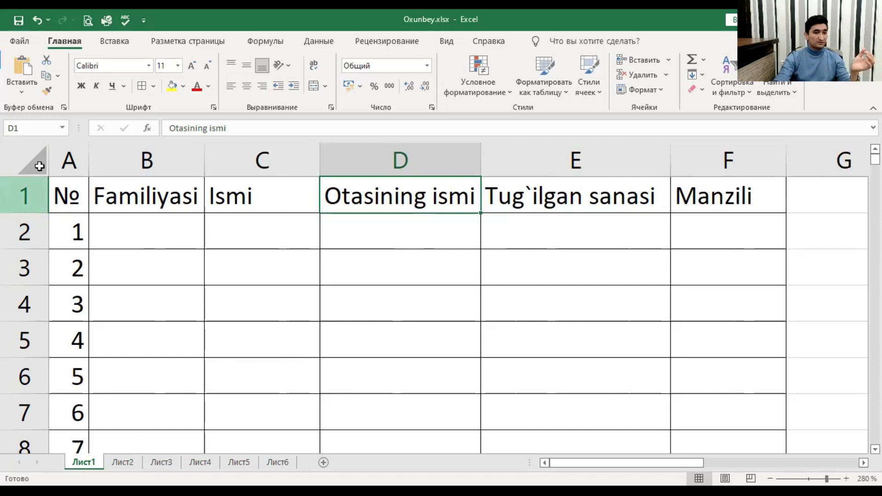
click(67, 156)
click(17, 205)
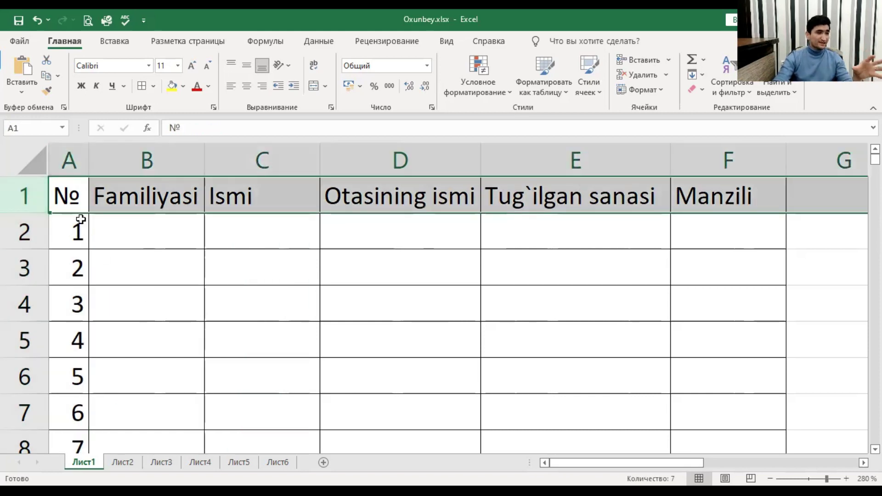
click(29, 159)
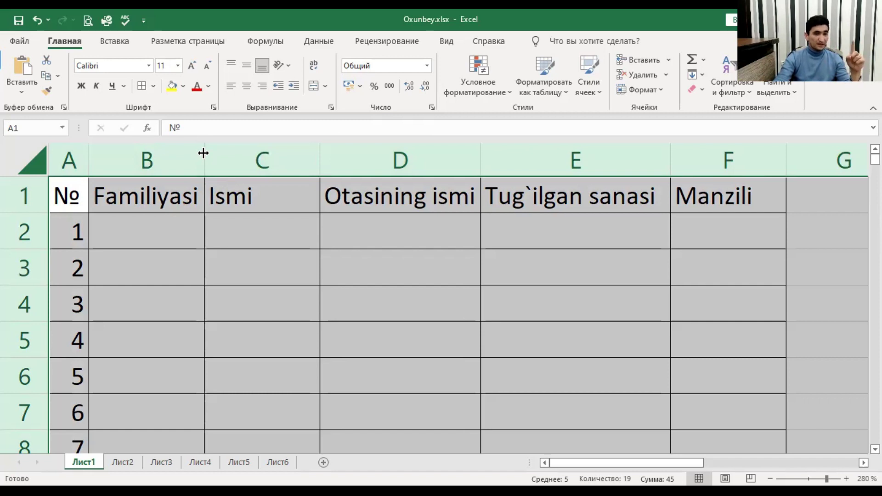
Step: Auto-fit all column widths across the sheet and restore every row to normal auto-fit height
double_click(205, 149)
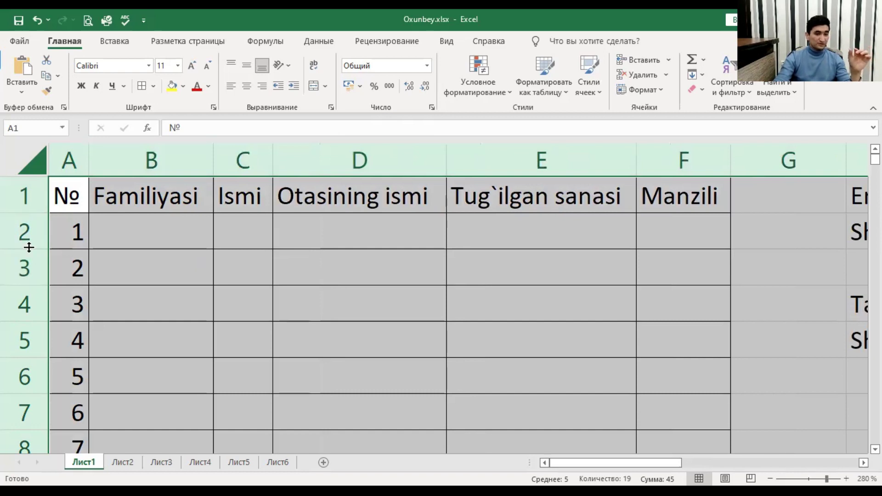
drag(29, 247, 29, 316)
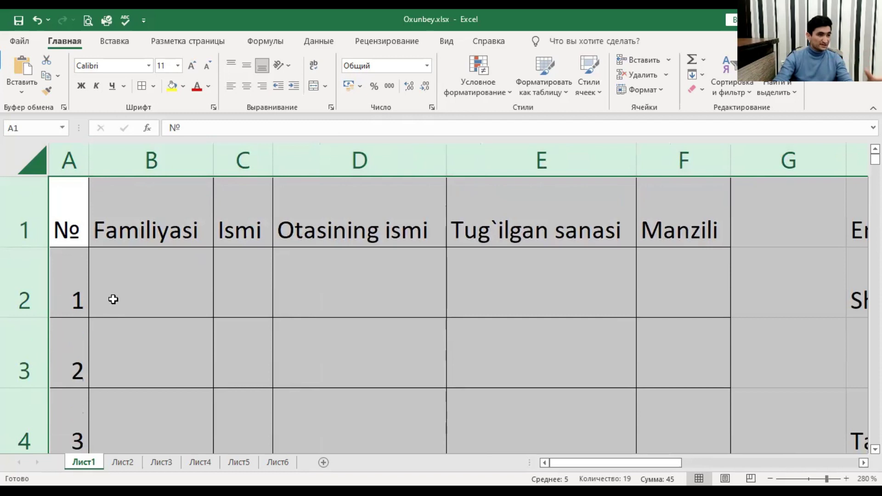
scroll(113, 283, down, 1)
scroll(113, 282, up, 1)
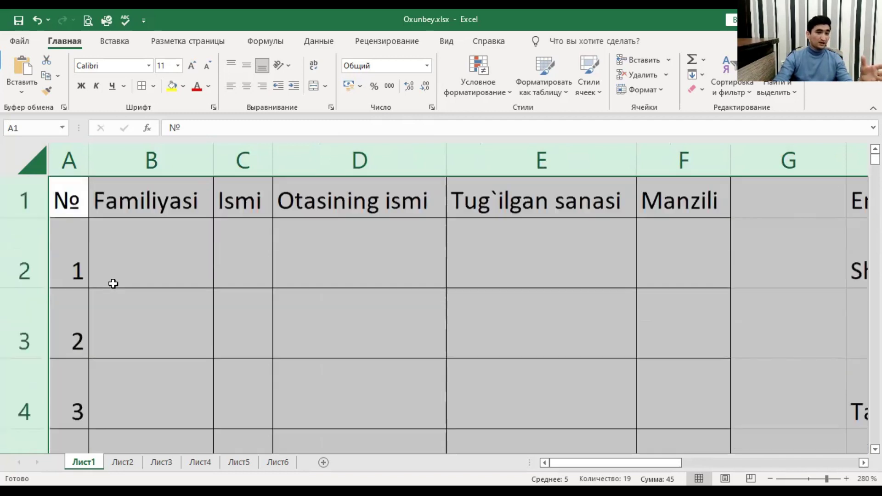
scroll(113, 284, up, 1)
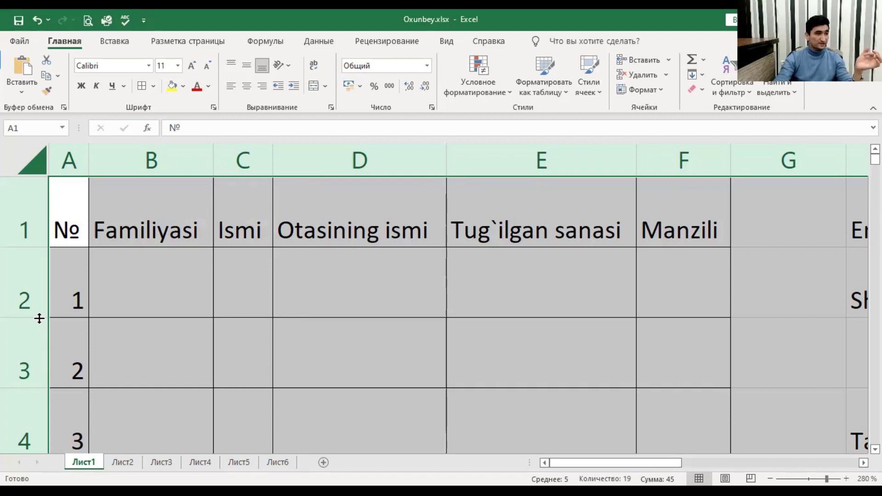
double_click(35, 317)
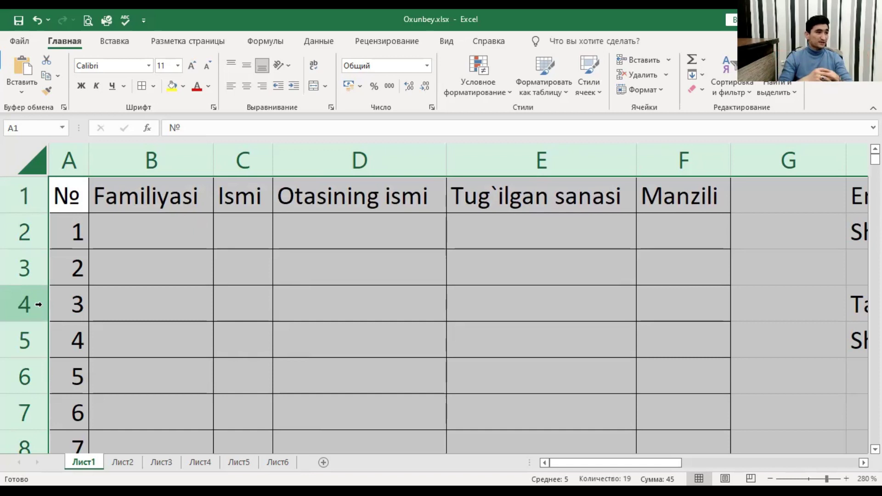
Step: Select the entire Familiyasi column B after passing through column D, row 2 and cell C4
click(359, 341)
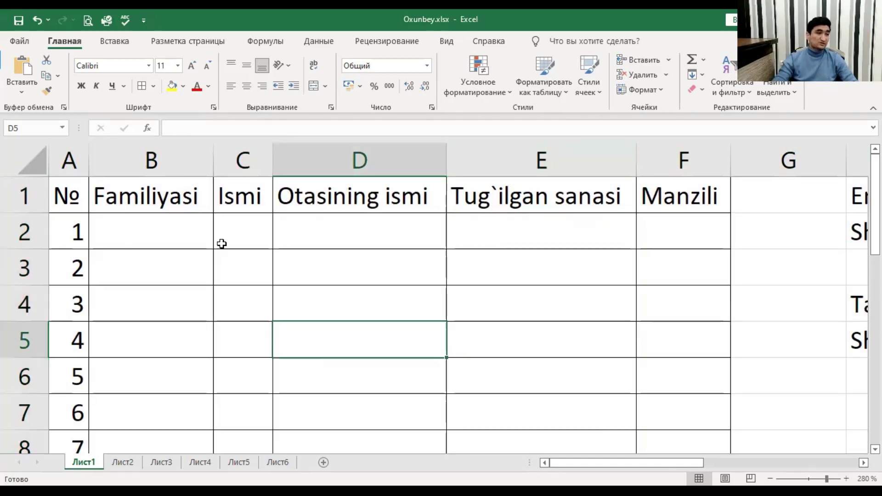
click(358, 160)
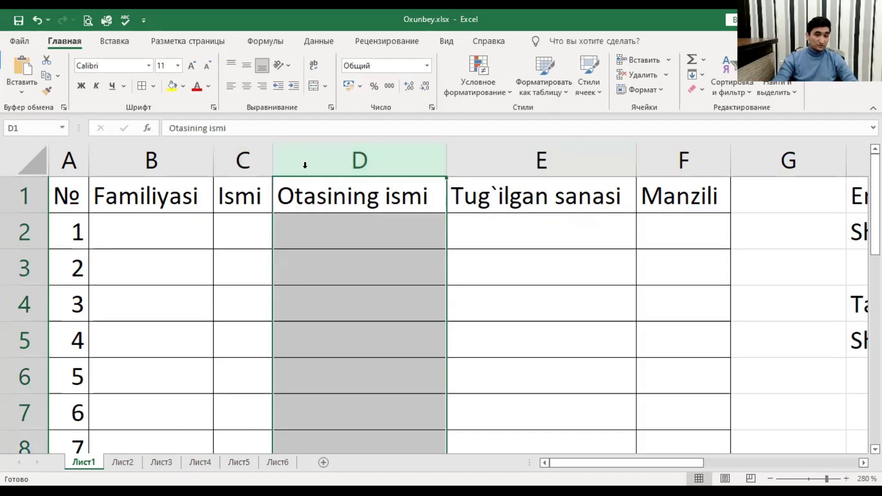
click(20, 231)
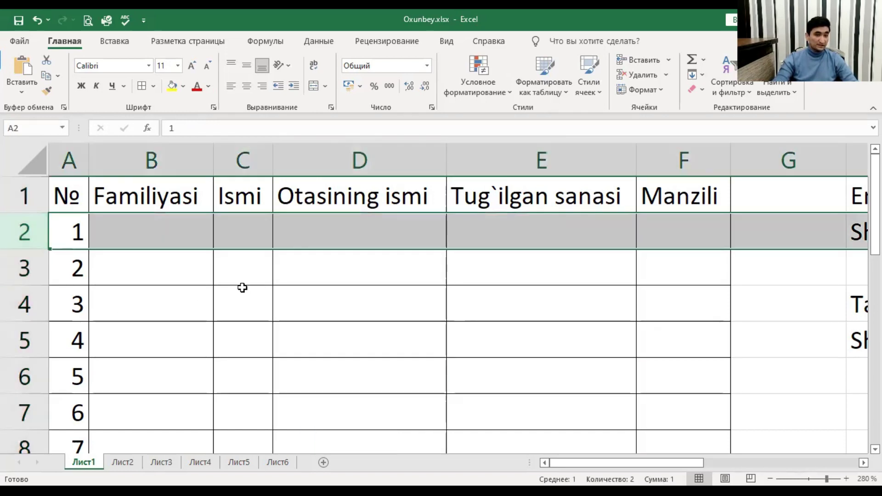
click(236, 301)
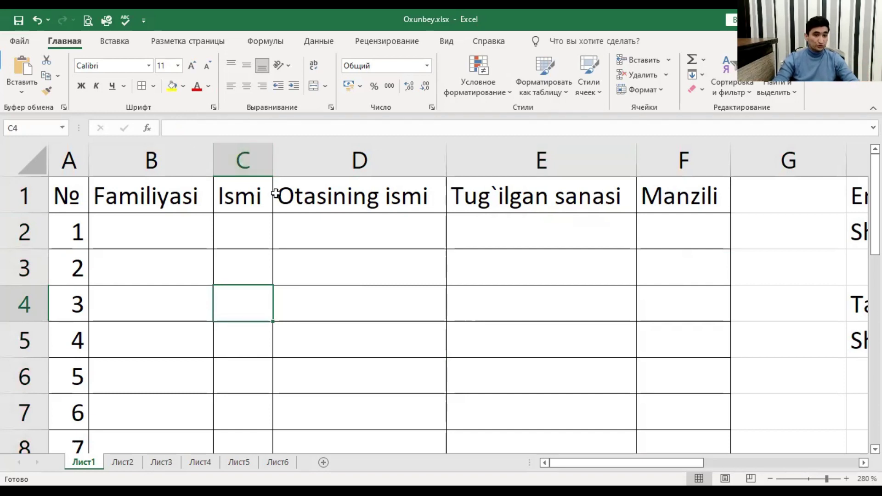
click(182, 160)
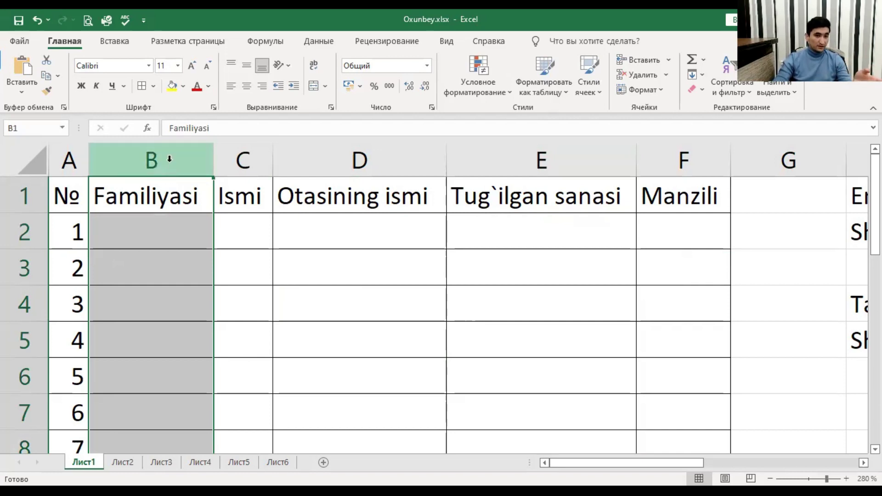
Step: Change column B's width from 9,14 to 15 through the Column Width setting
right_click(169, 162)
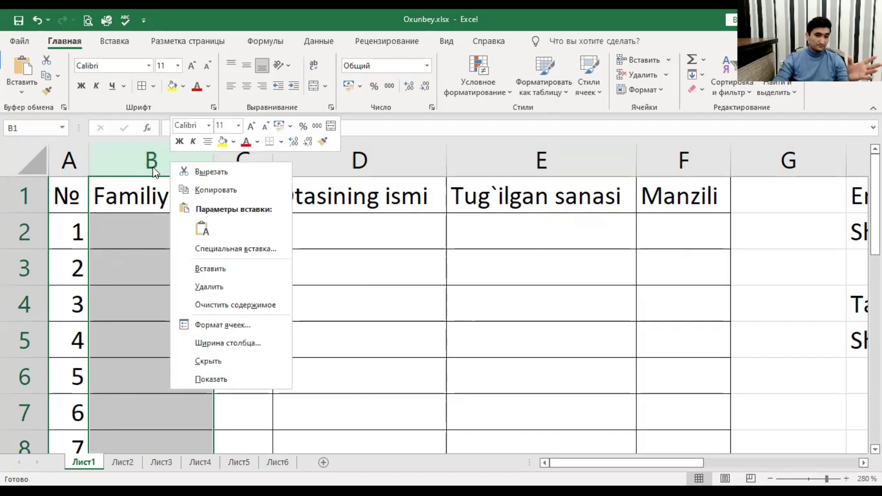
click(222, 344)
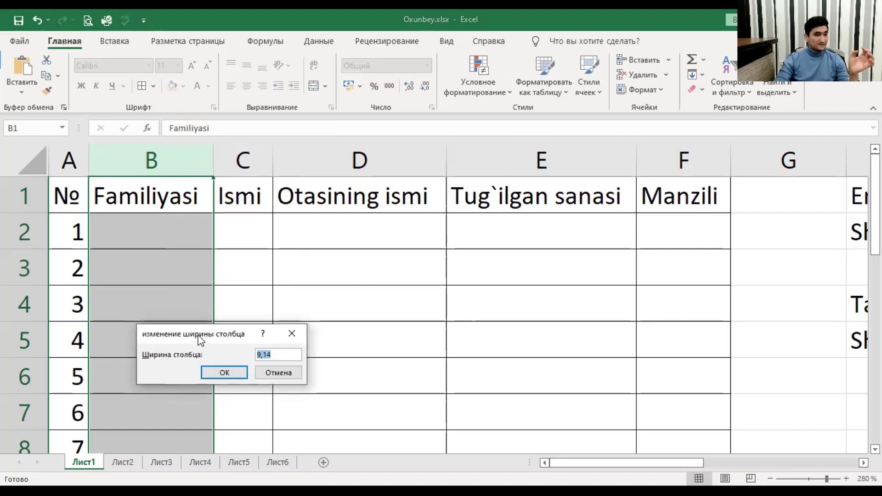
drag(211, 333, 295, 229)
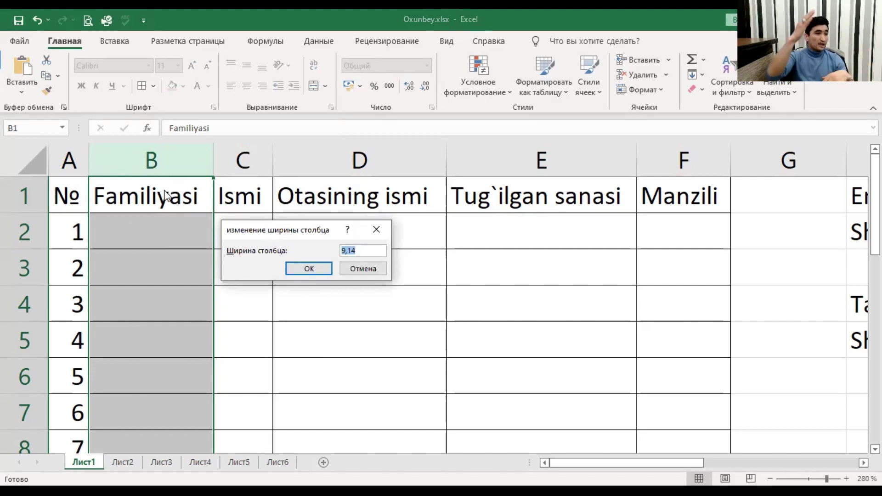
click(371, 251)
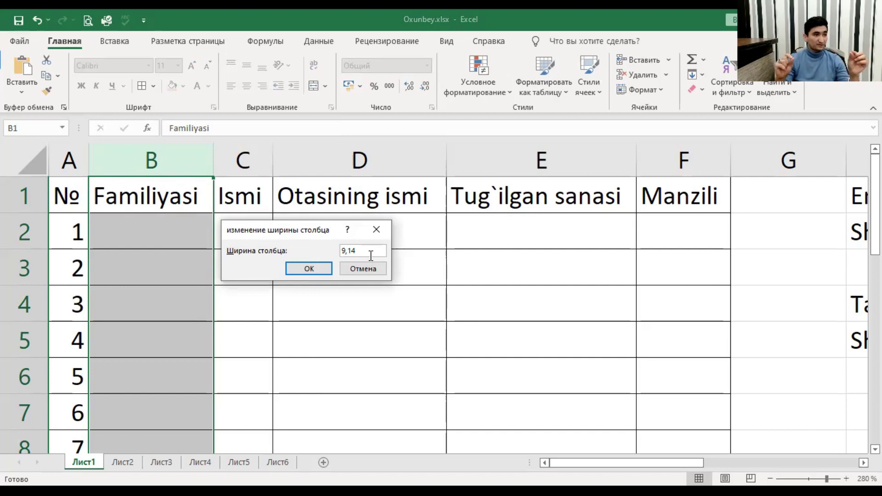
key(BackSpace)
key(BackSpace)
key(BackSpace)
key(BackSpace)
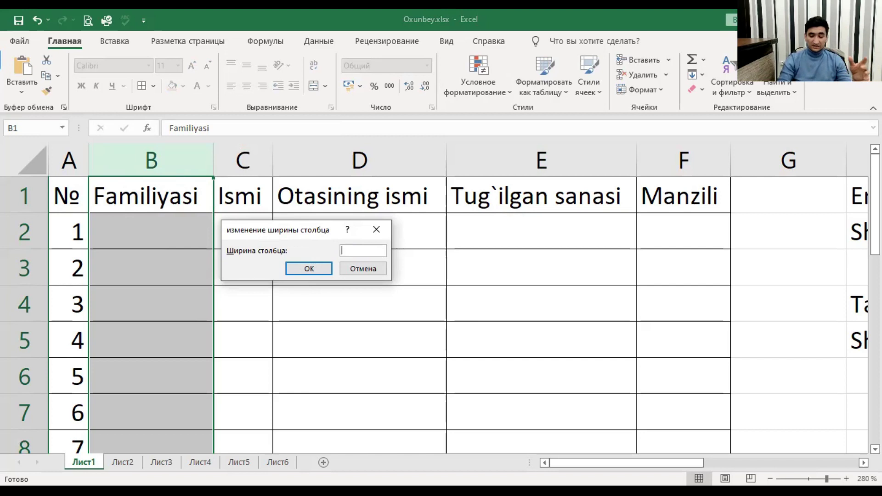
text(14)
key(BackSpace)
text(5)
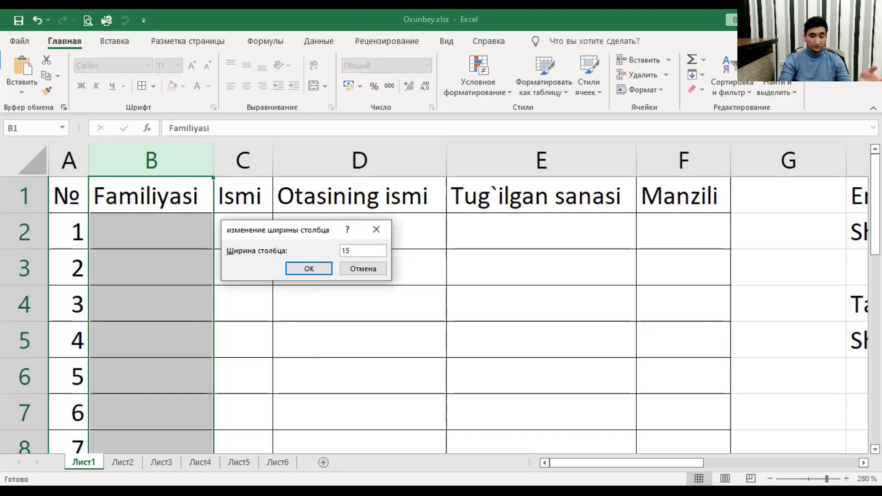
key(Return)
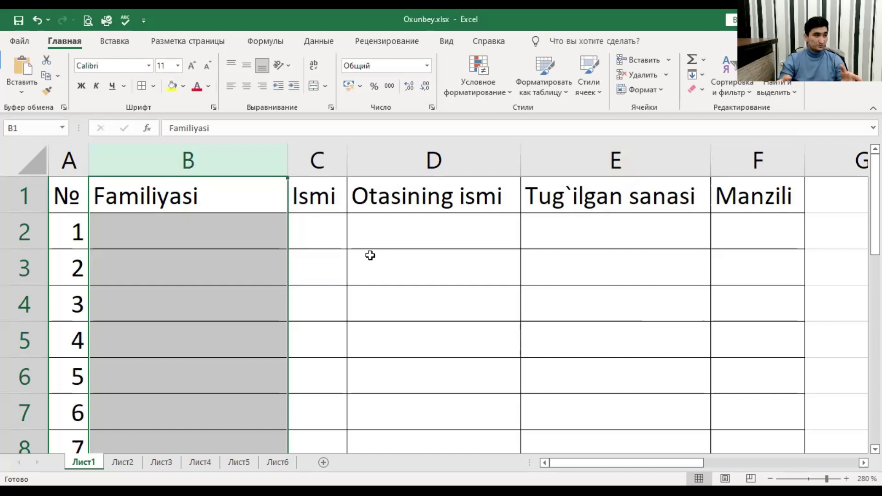
Step: Change column C's width from 4 to 10, then select header row 1
click(310, 159)
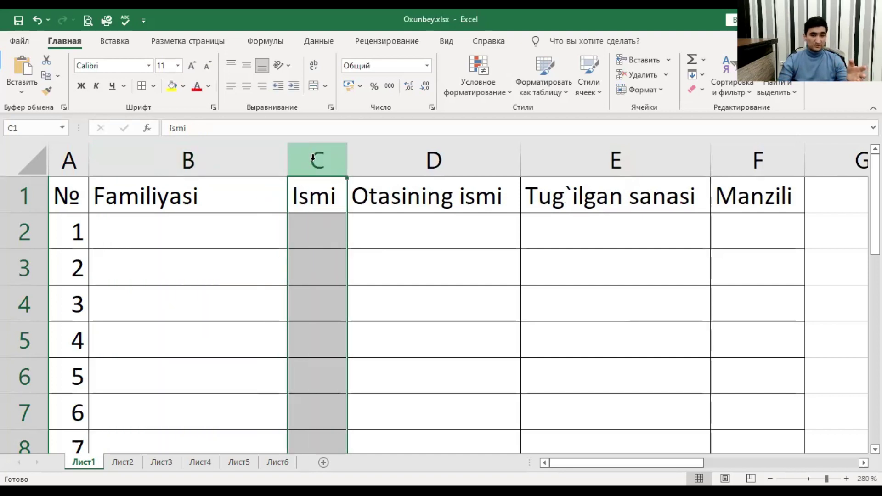
right_click(314, 161)
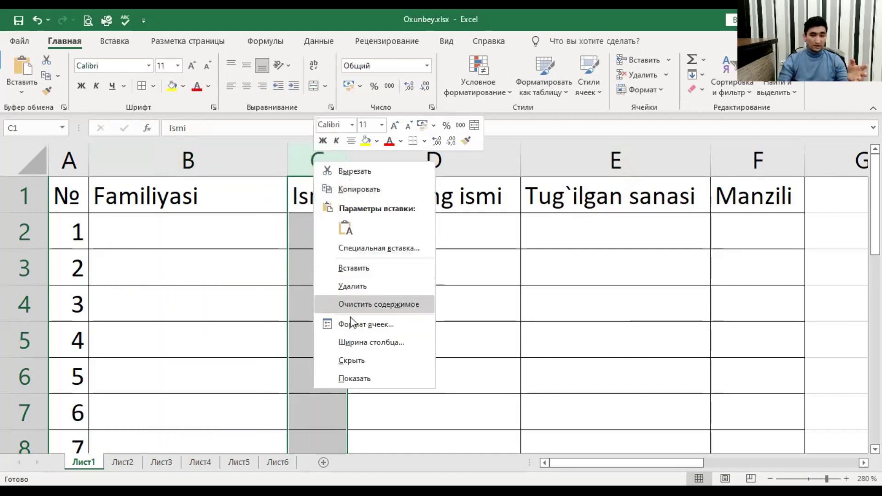
click(357, 351)
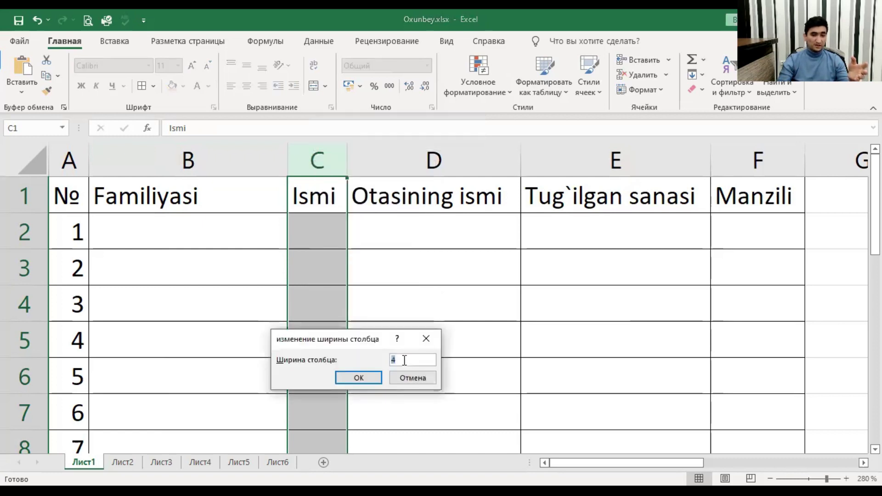
drag(358, 340, 354, 252)
key(BackSpace)
text(0)
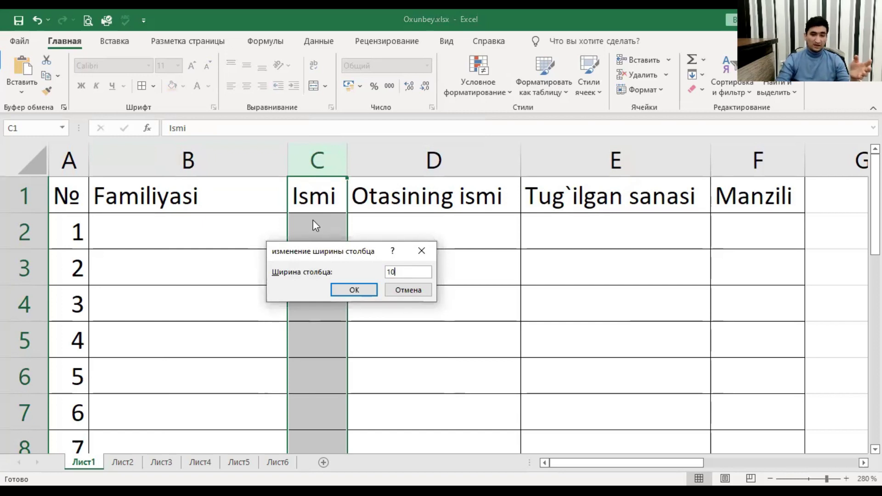
click(353, 291)
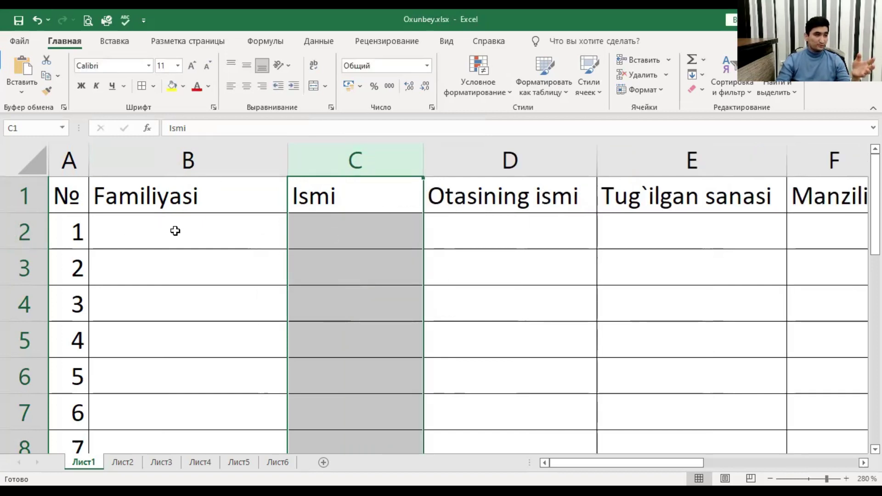
click(11, 194)
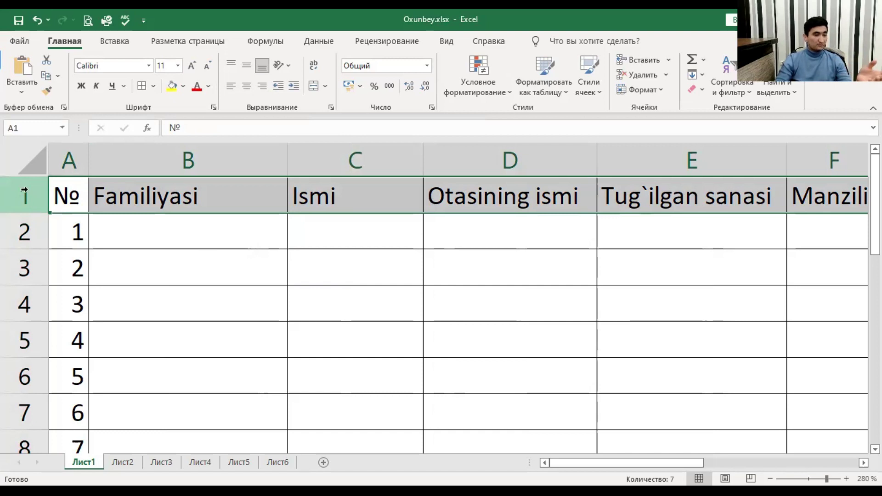
Step: Change header row 1's height from 15 to 30
right_click(24, 190)
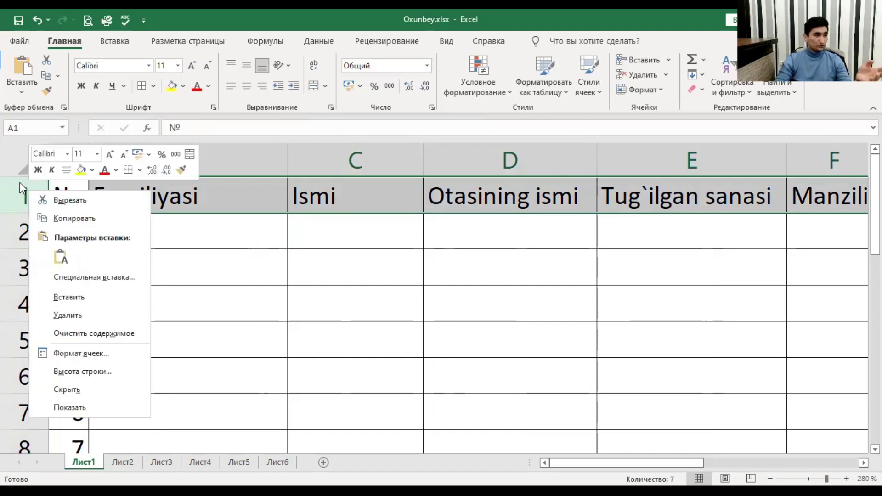
click(69, 373)
drag(92, 366, 364, 238)
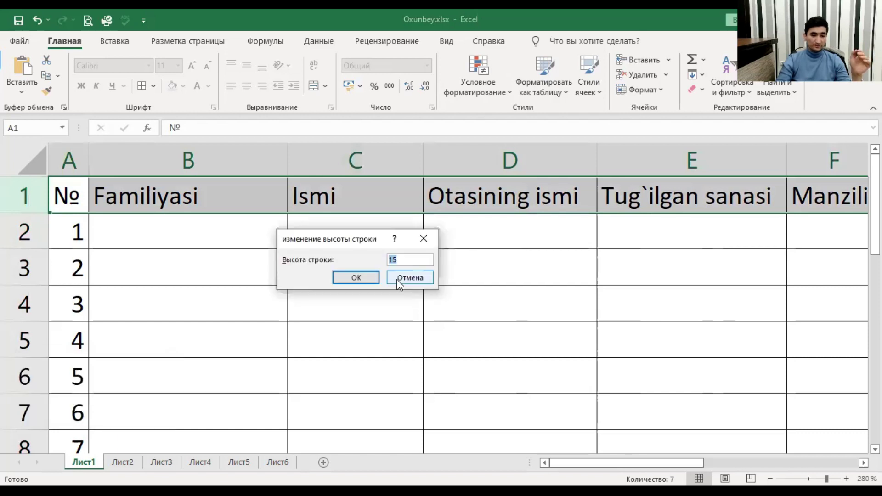
click(427, 265)
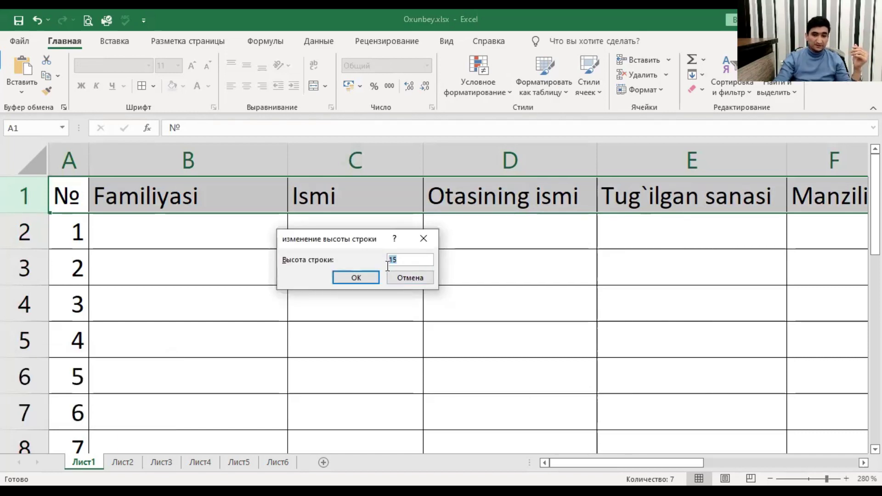
key(BackSpace)
key(BackSpace)
text(30)
key(Return)
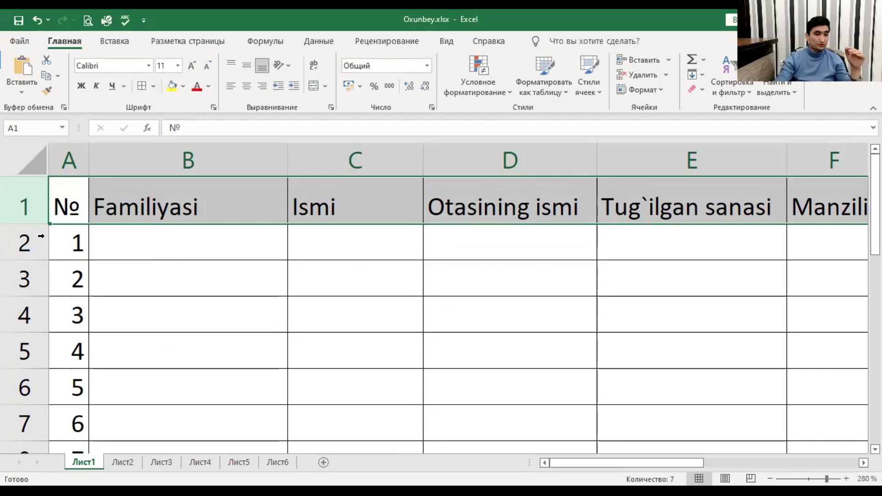
click(153, 257)
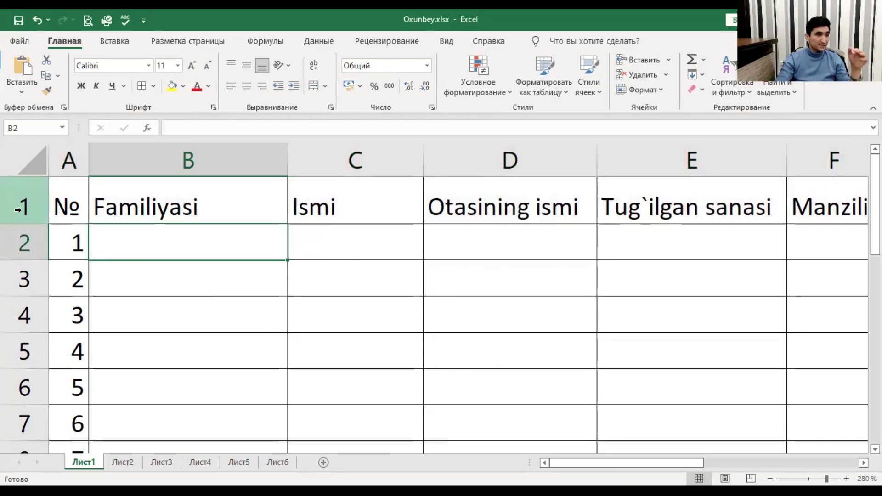
click(18, 239)
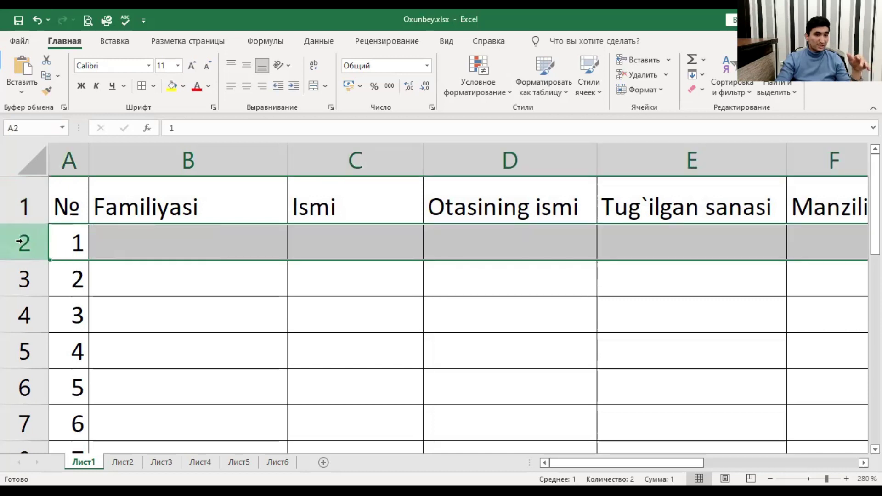
right_click(24, 243)
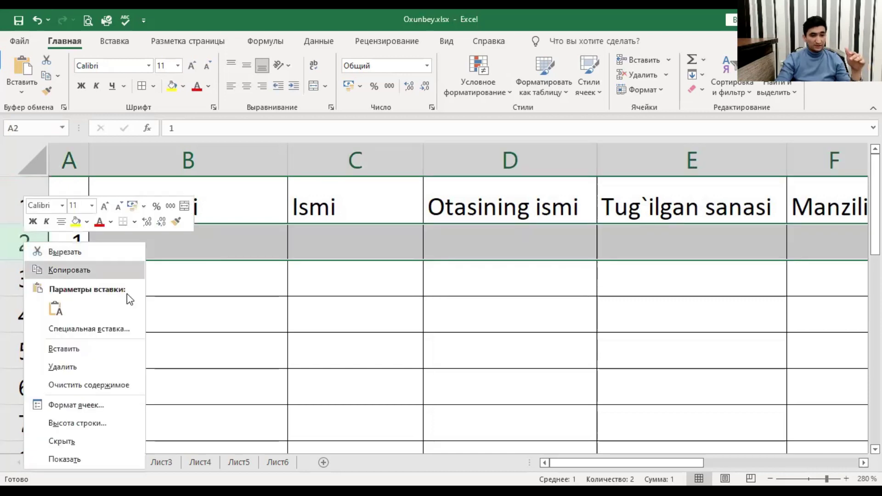
click(115, 416)
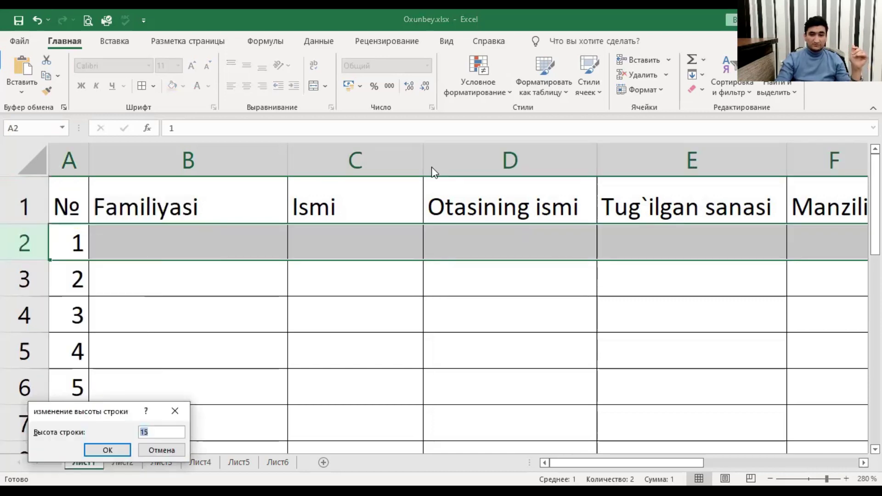
key(BackSpace)
text(5)
key(Return)
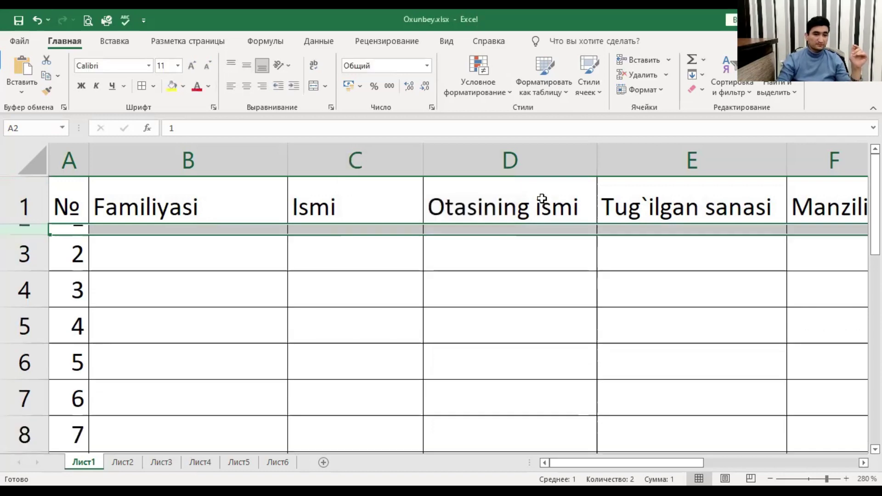
drag(409, 327, 395, 364)
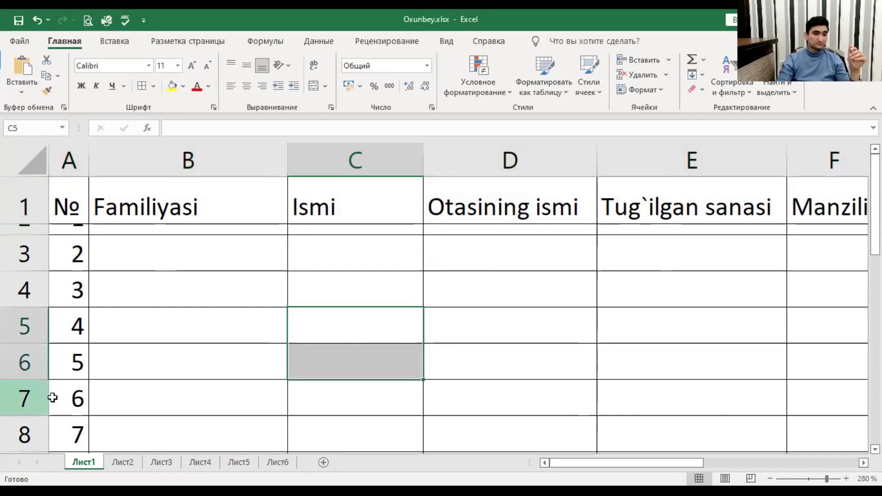
click(19, 228)
right_click(18, 227)
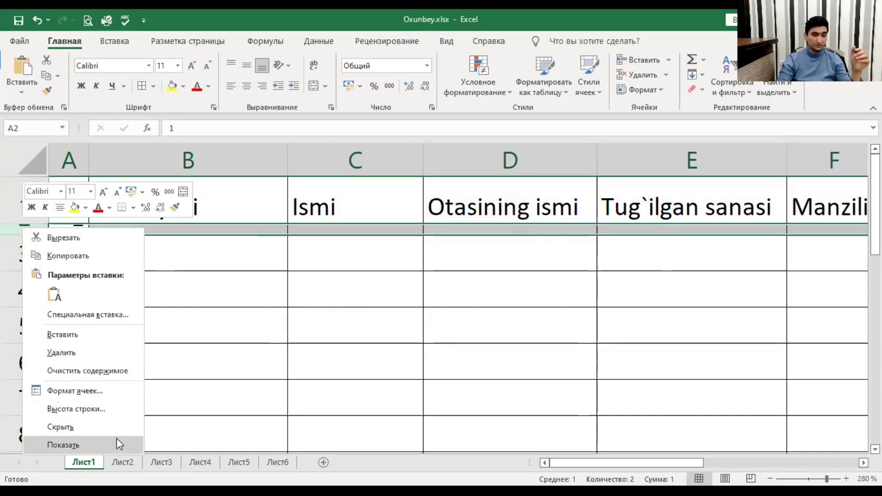
key(Return)
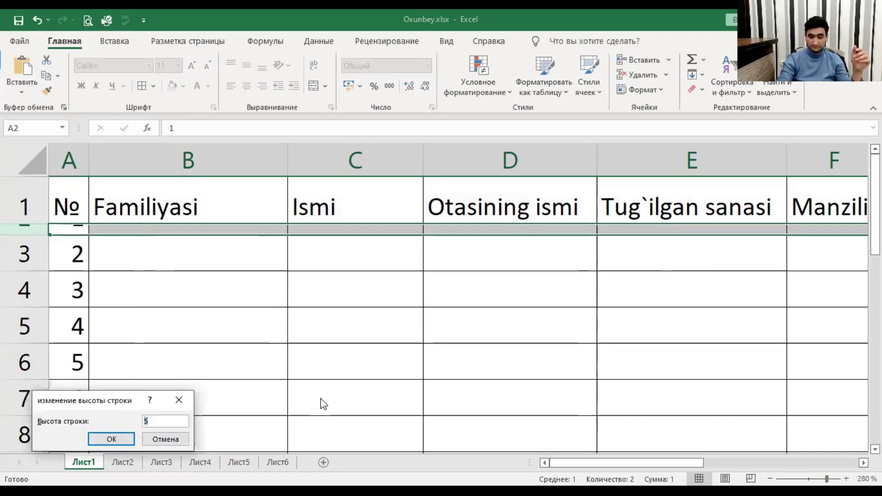
text(15)
key(Return)
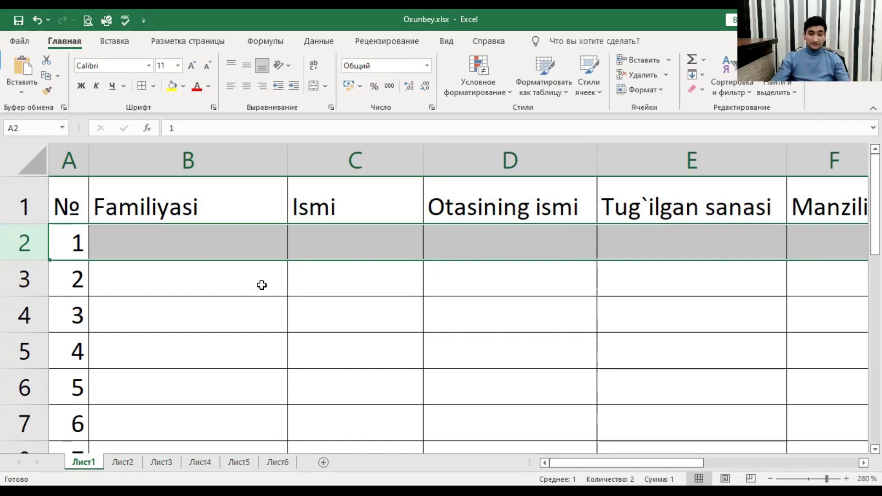
Step: Break the D1 heading into 'Otasining' over 'ismi' and auto-fit row 1 height
ctrl+scroll(273, 305, down, 1)
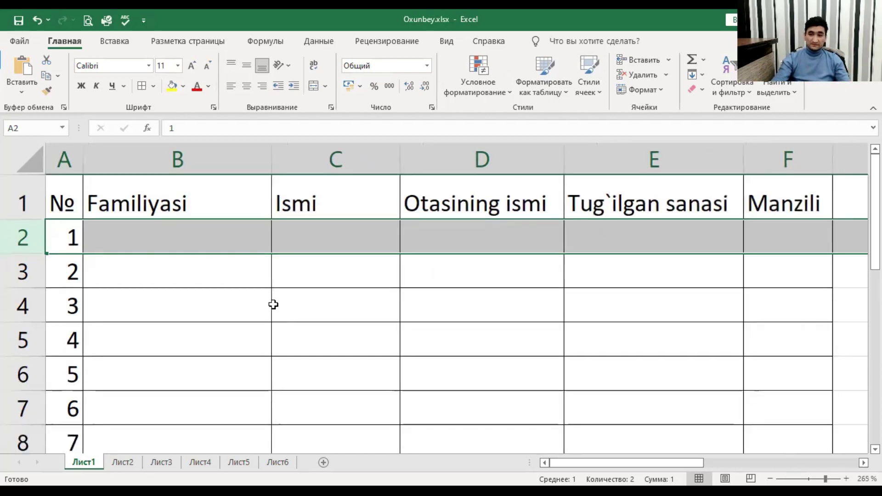
click(114, 232)
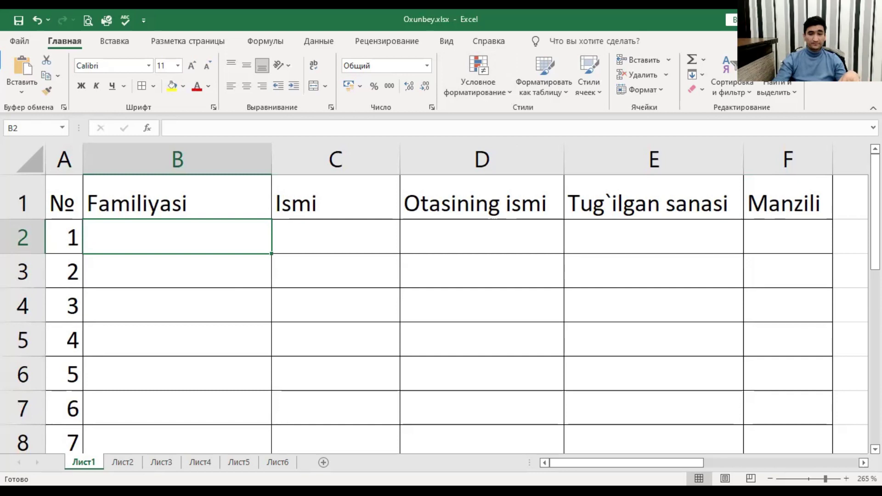
click(506, 203)
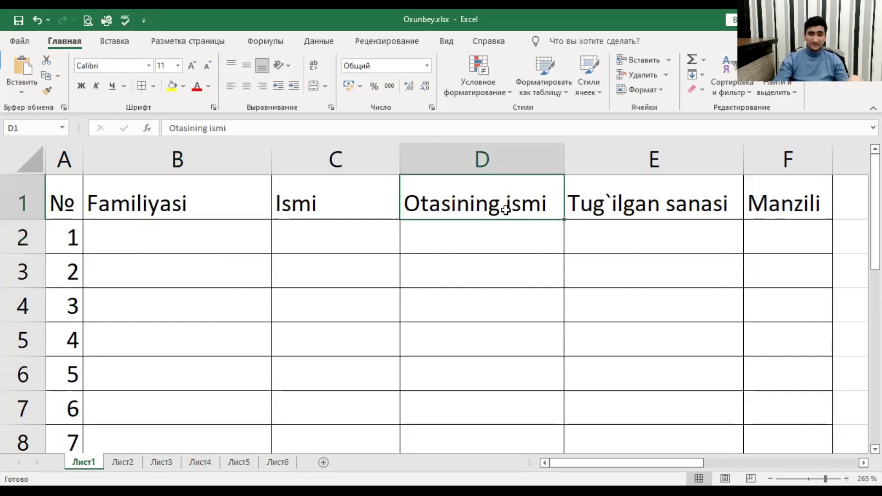
double_click(506, 204)
key(BackSpace)
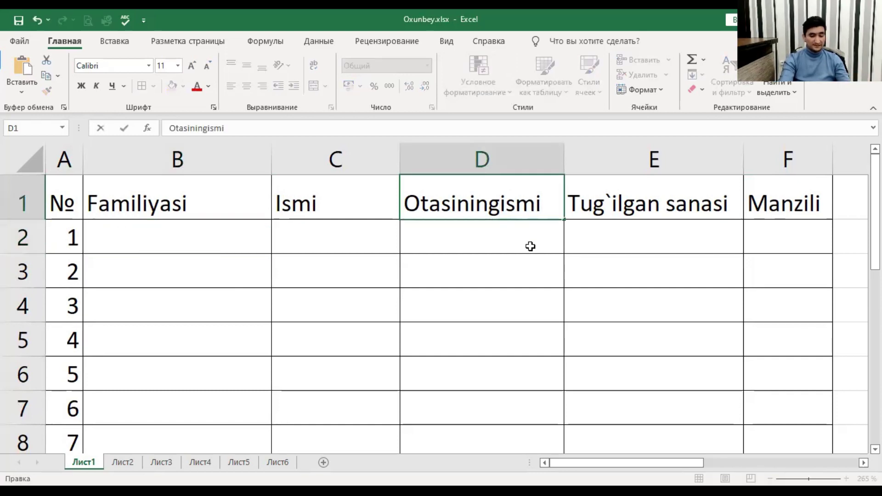
key(alt+Return)
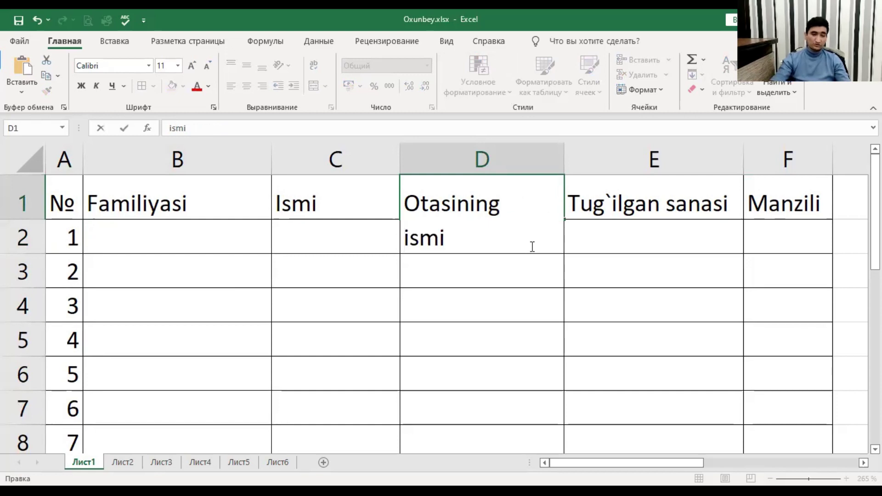
click(531, 303)
key(Up)
key(Up)
key(Up)
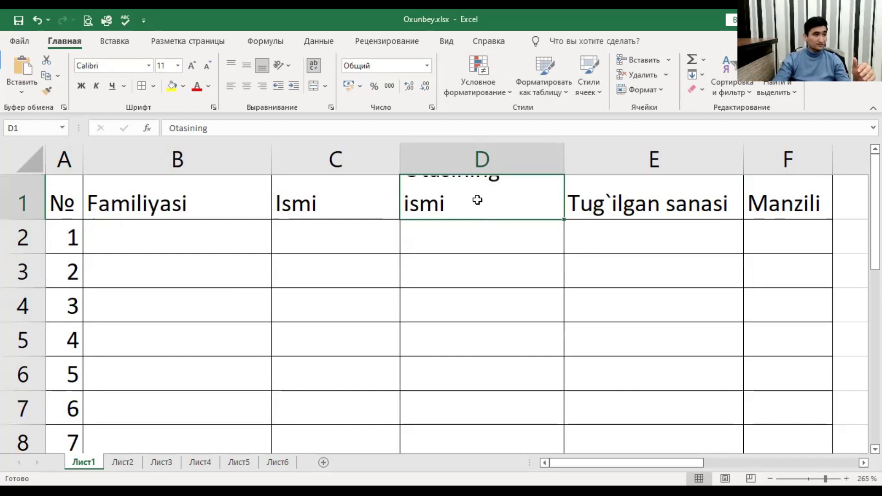
double_click(28, 221)
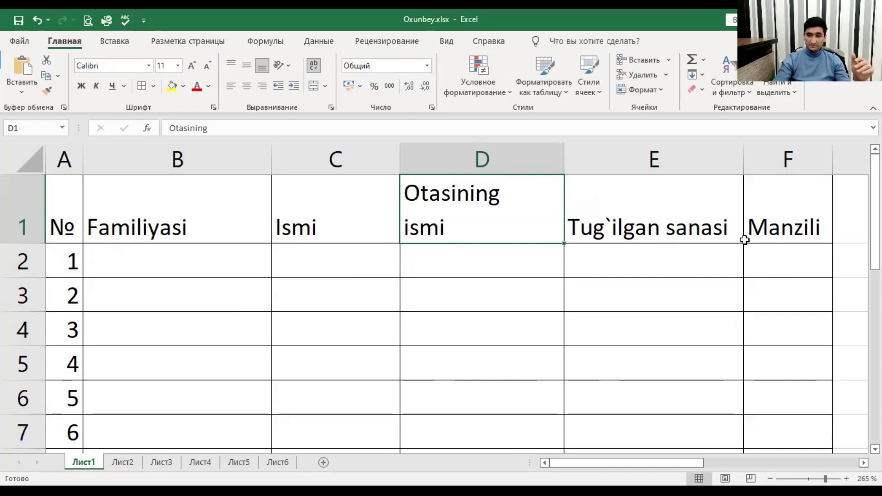
Step: Break the E1 heading into 'Tug`ilgan' over 'sanasi' with a line break
click(655, 231)
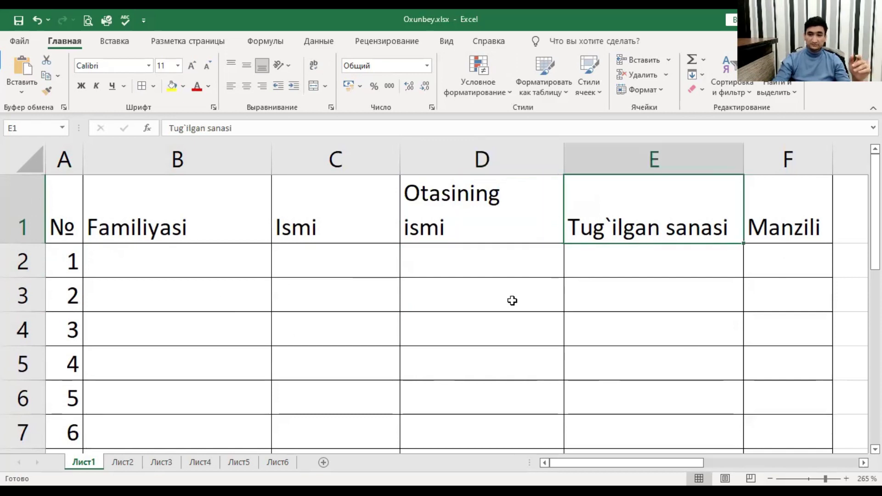
double_click(658, 226)
key(BackSpace)
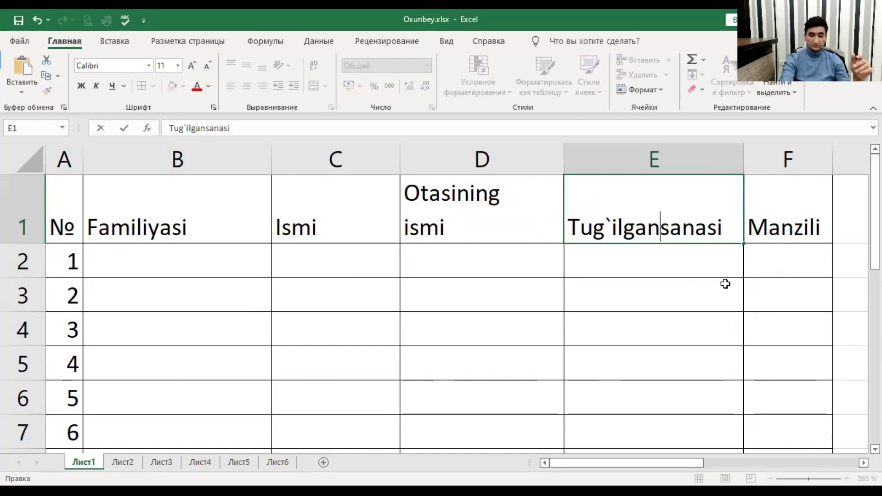
key(alt+Return)
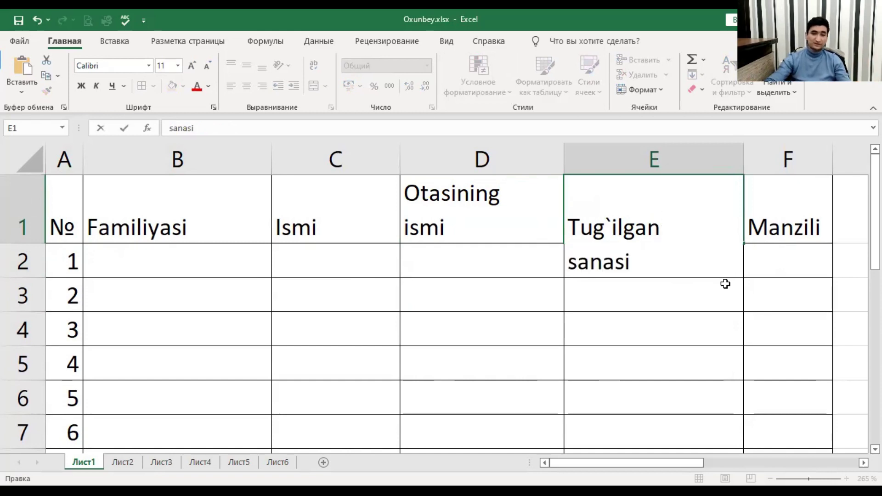
click(662, 340)
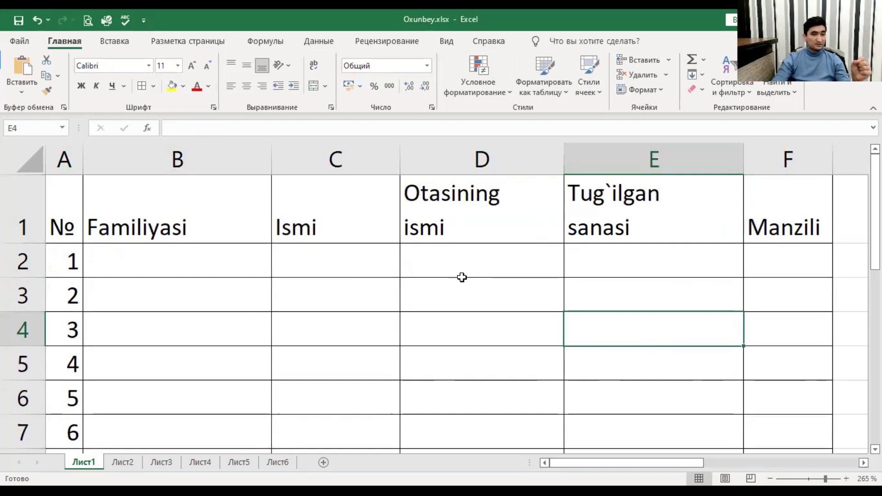
Step: Undo both heading line breaks so D1 and E1 return to single lines
click(58, 219)
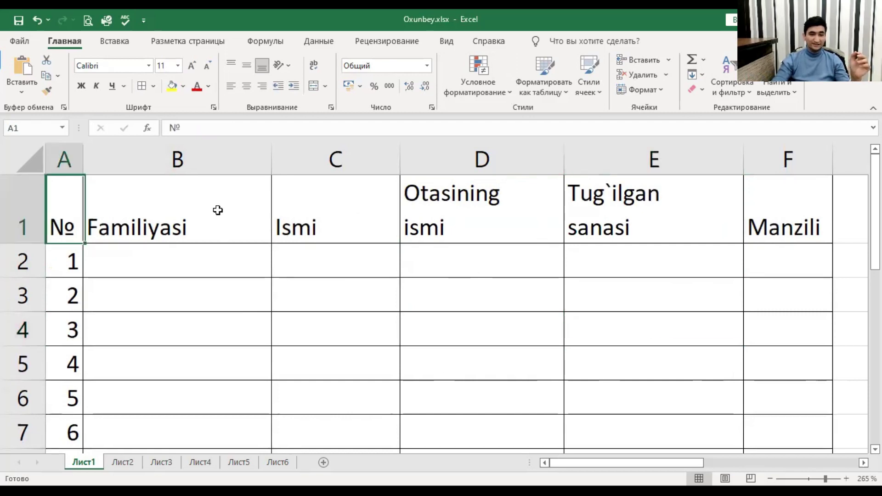
drag(218, 210, 749, 201)
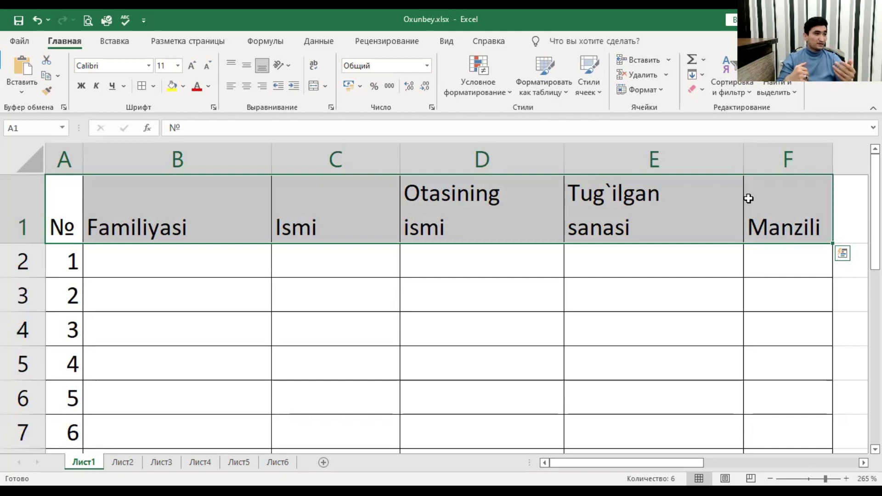
click(462, 224)
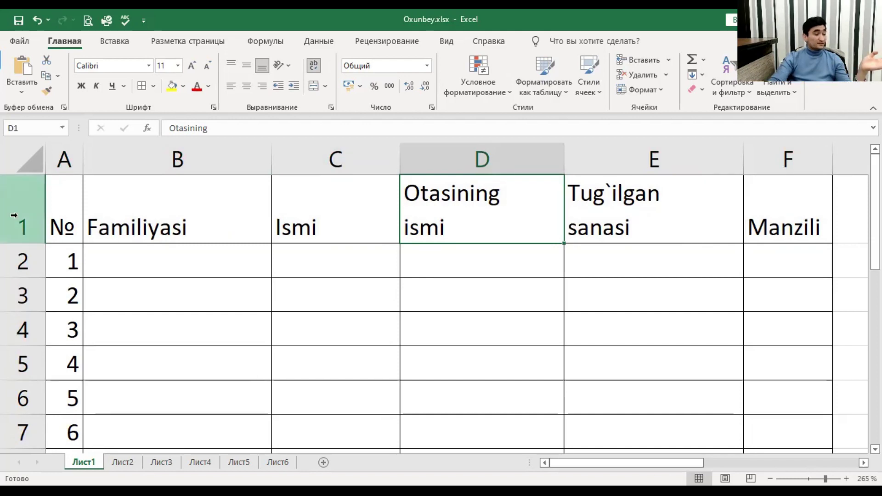
key(ctrl+z)
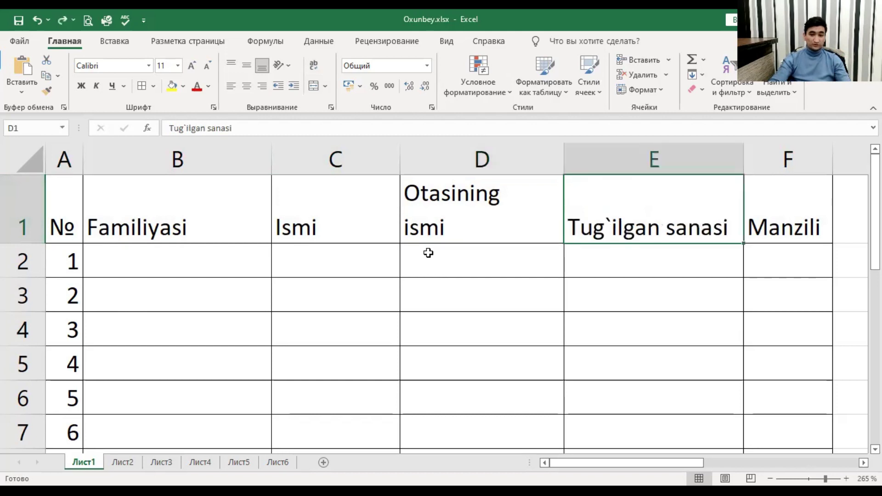
key(ctrl+z)
key(ctrl+z)
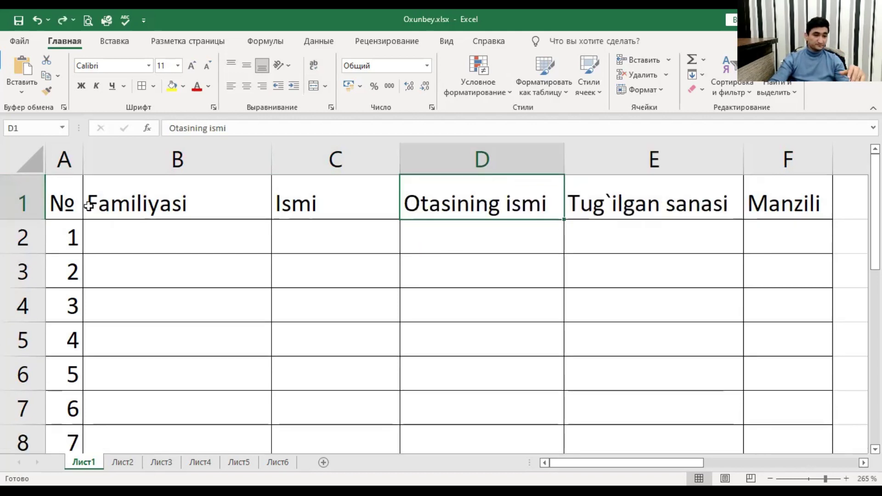
Step: Turn on Wrap Text for the 'Otasining ismi' heading in D1
click(87, 204)
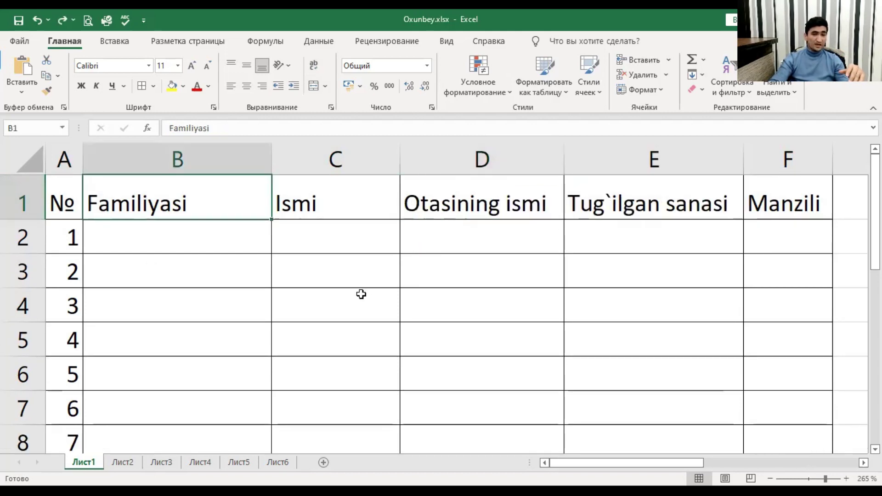
click(496, 199)
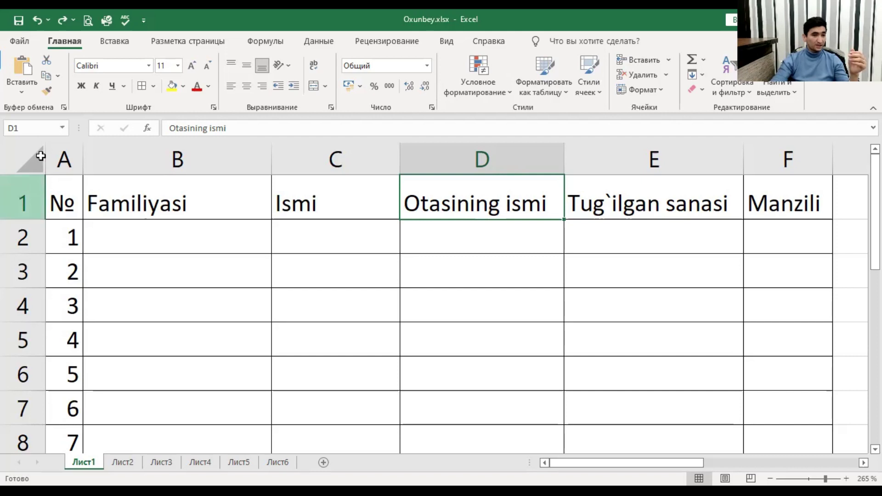
click(19, 128)
key(Escape)
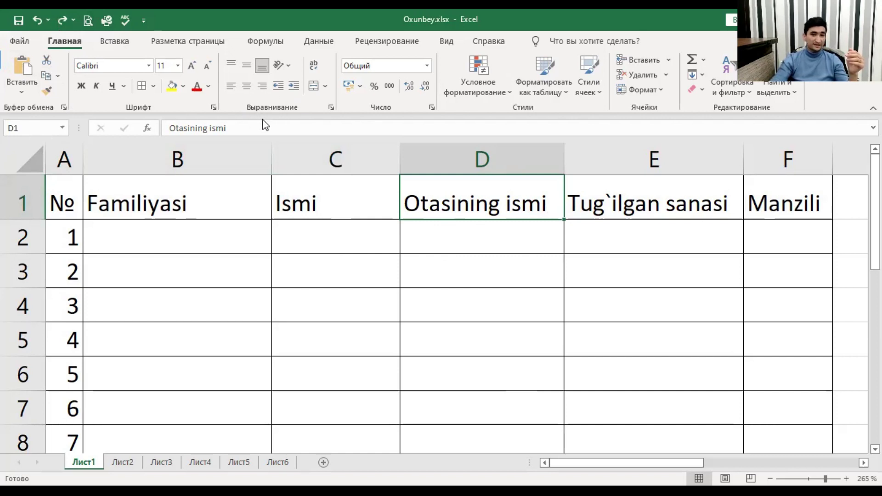
click(317, 66)
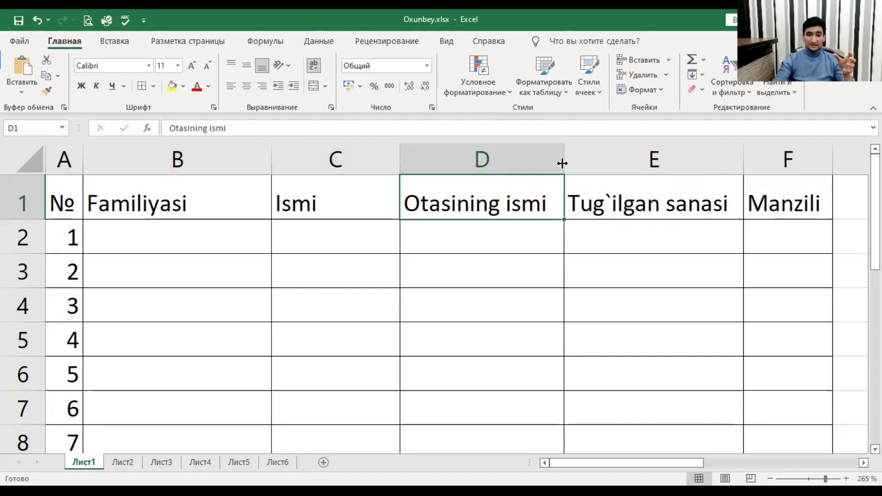
Step: Narrow column D so 'Otasining ismi' wraps, and auto-fit row 1 height
drag(563, 163, 517, 163)
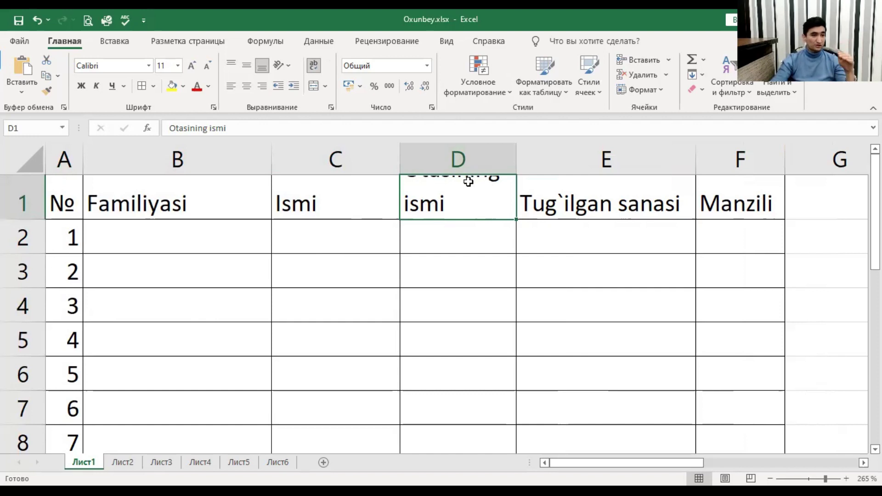
double_click(22, 219)
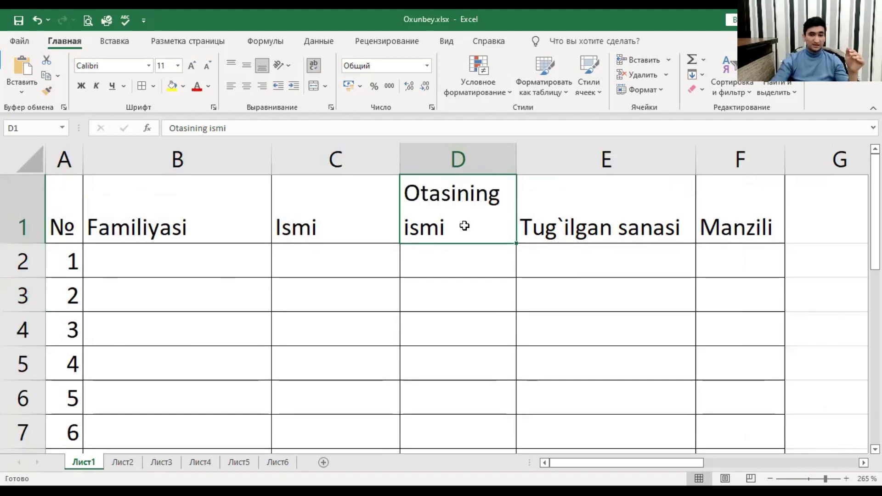
click(10, 207)
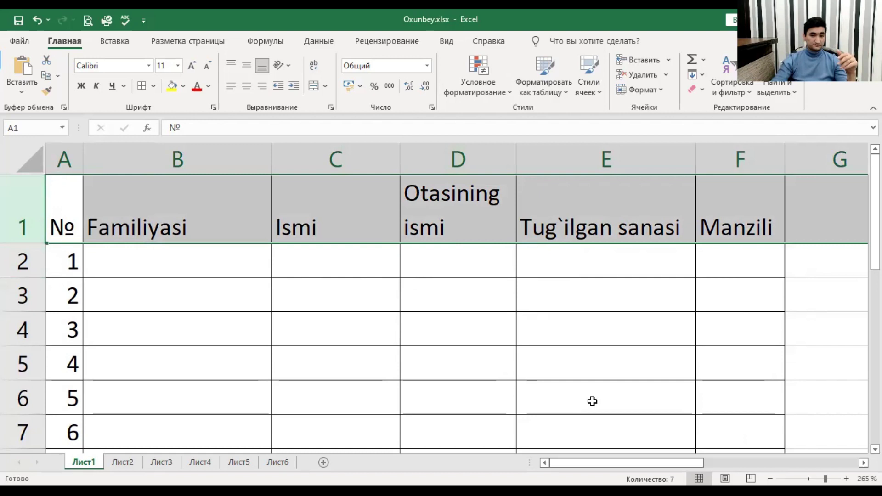
Step: Turn on Wrap Text for E1 and narrow column E to about 7,71
click(620, 226)
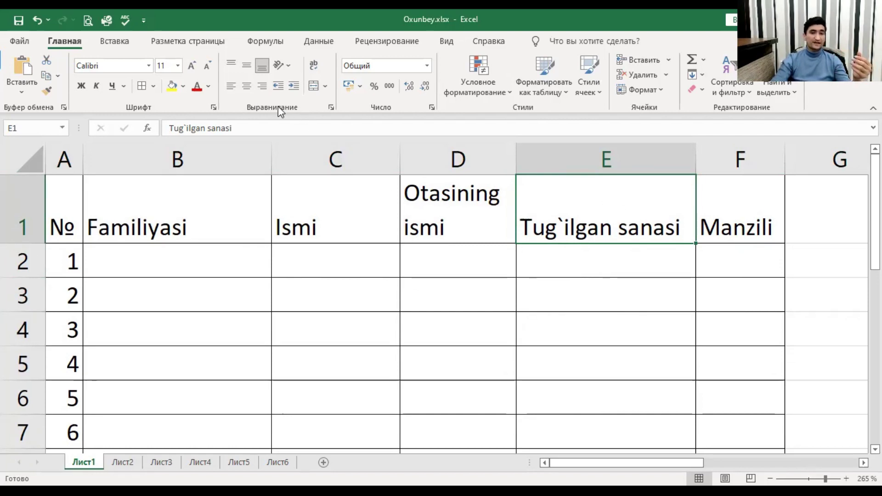
click(315, 66)
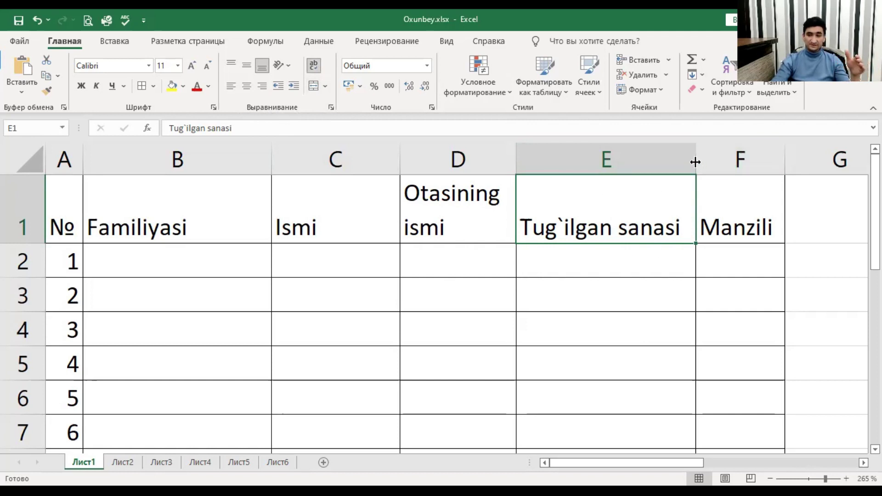
drag(695, 162, 618, 170)
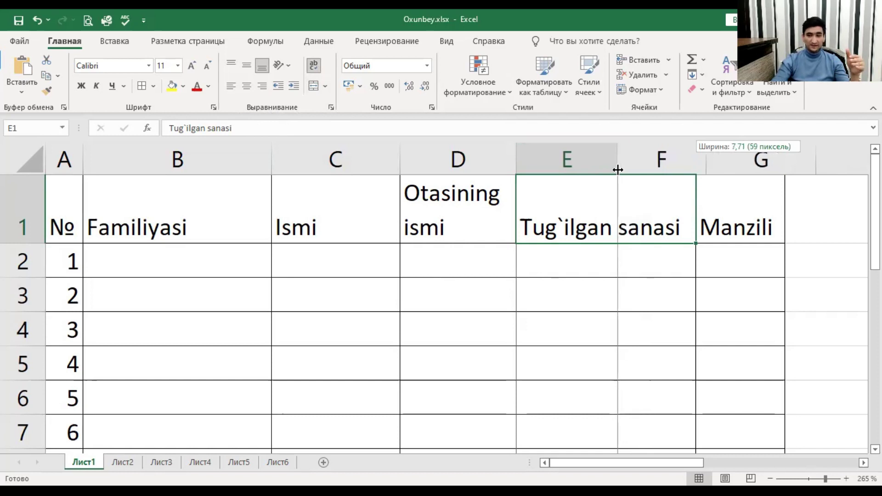
drag(618, 170, 617, 170)
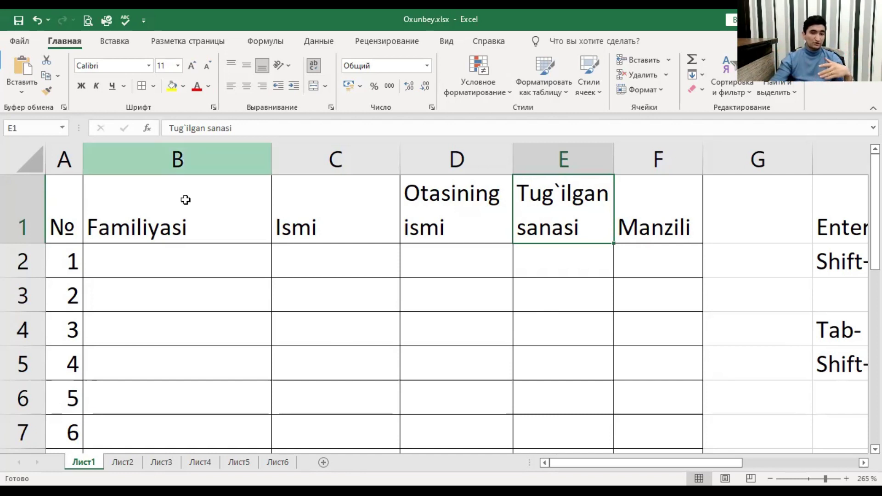
Step: Try selecting cells, row 1 and column A, then select the whole worksheet with Ctrl+A
click(70, 257)
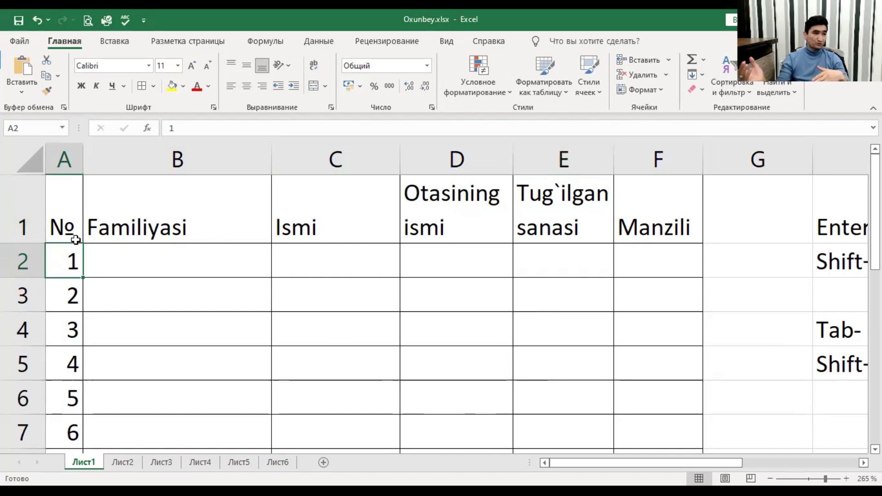
click(57, 219)
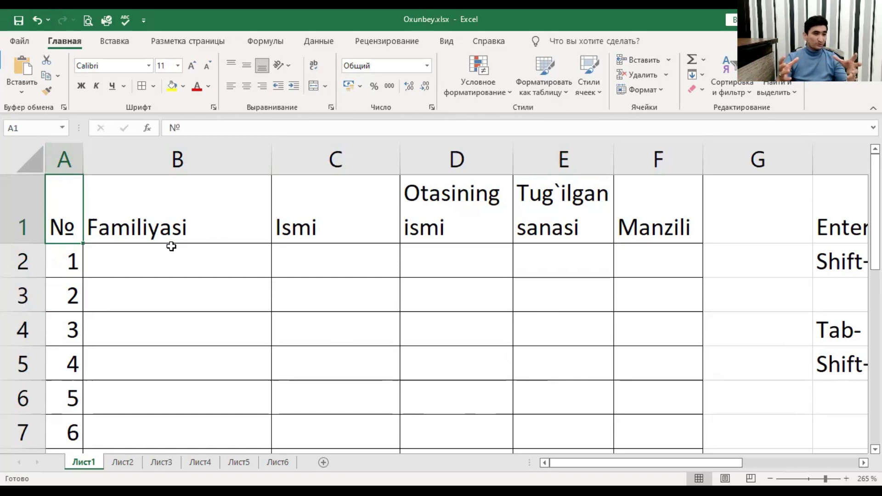
click(240, 216)
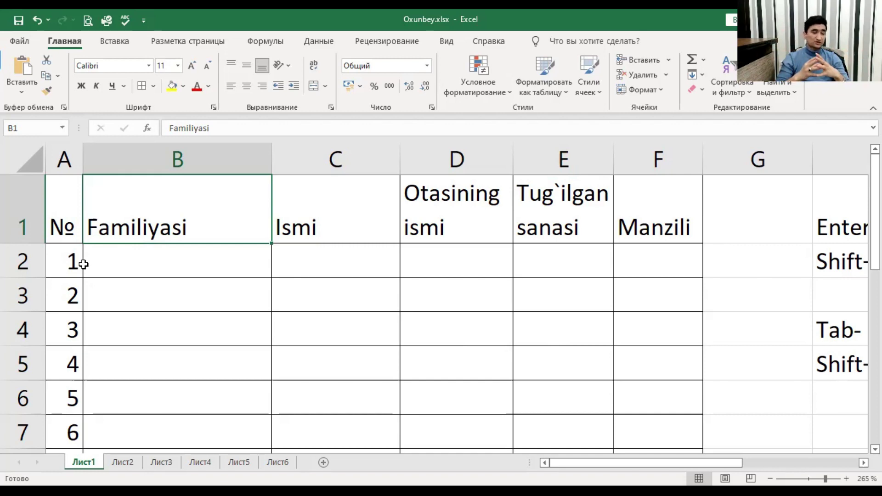
click(13, 155)
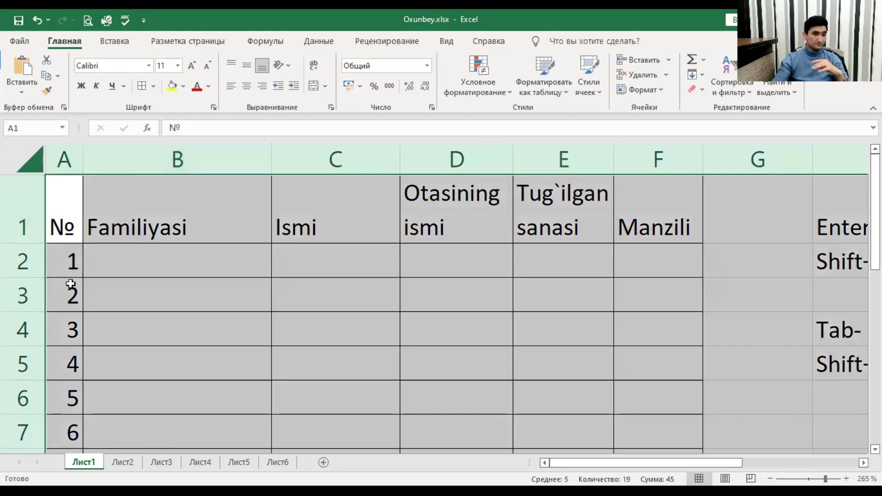
click(394, 285)
click(67, 217)
key(Tab)
key(Tab)
key(Tab)
click(21, 208)
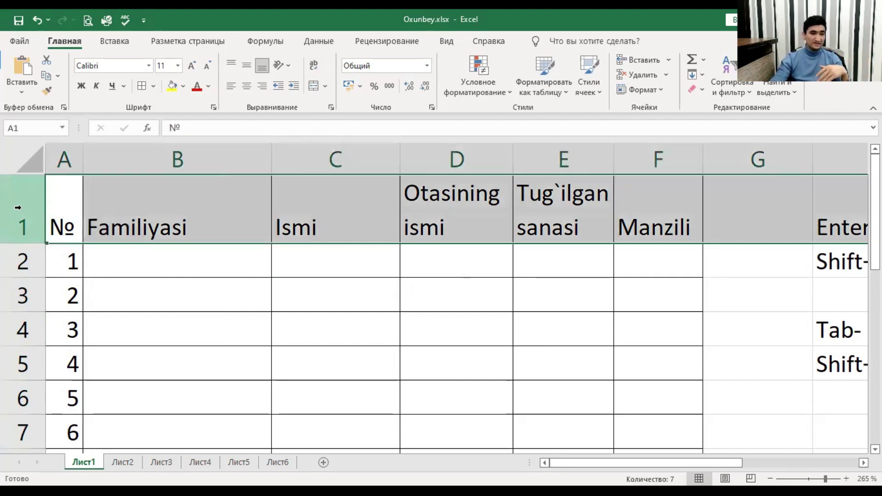
click(64, 159)
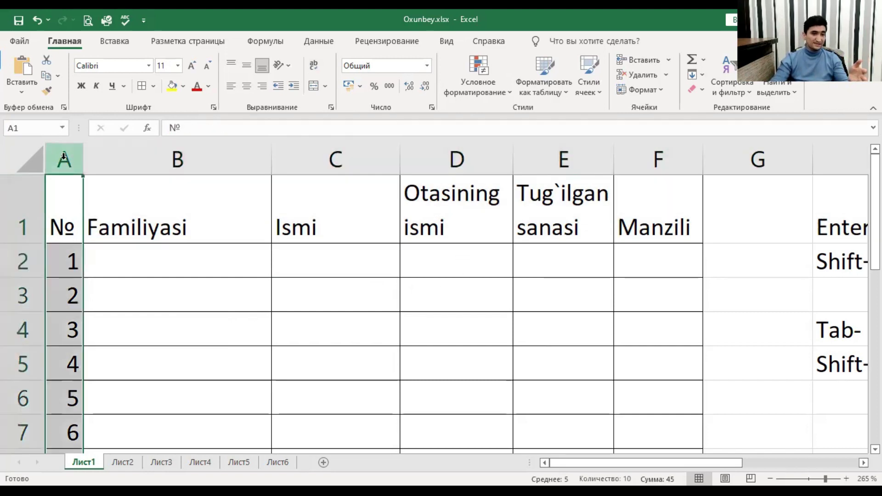
drag(64, 156, 728, 160)
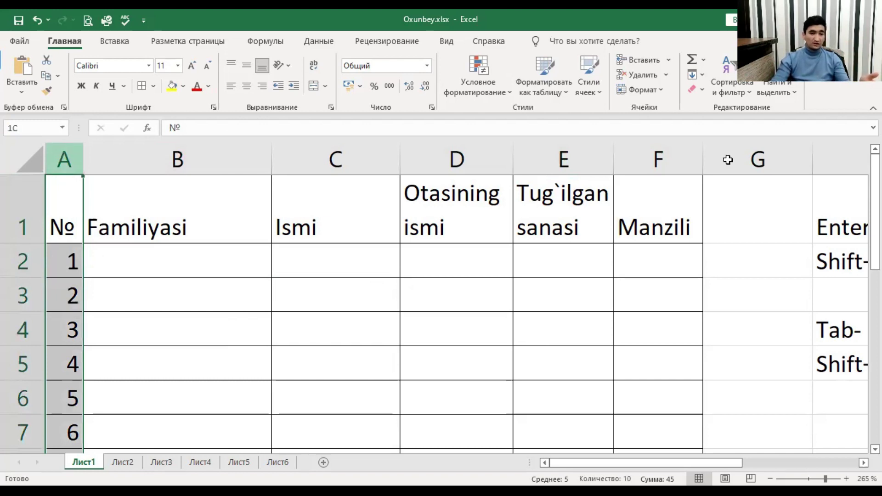
click(5, 237)
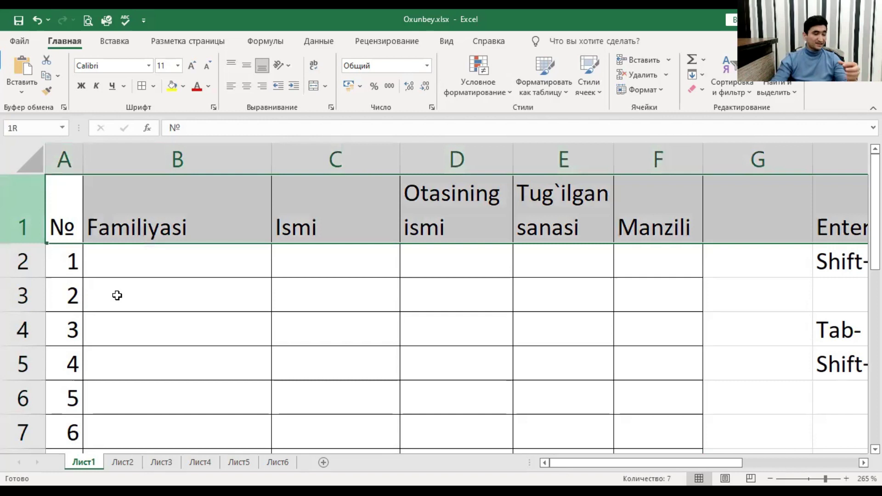
shift+click(151, 299)
key(ctrl+a)
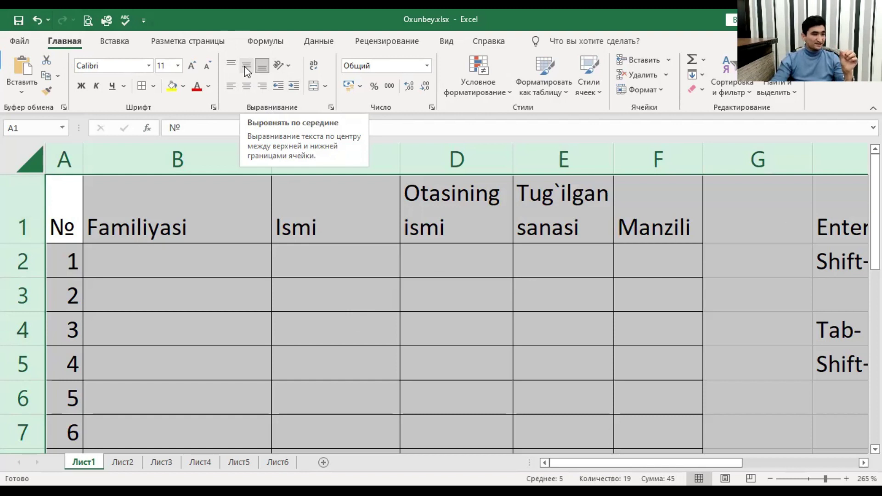
Step: Apply Middle Align and Center so all headings and row numbers sit mid-cell
click(247, 70)
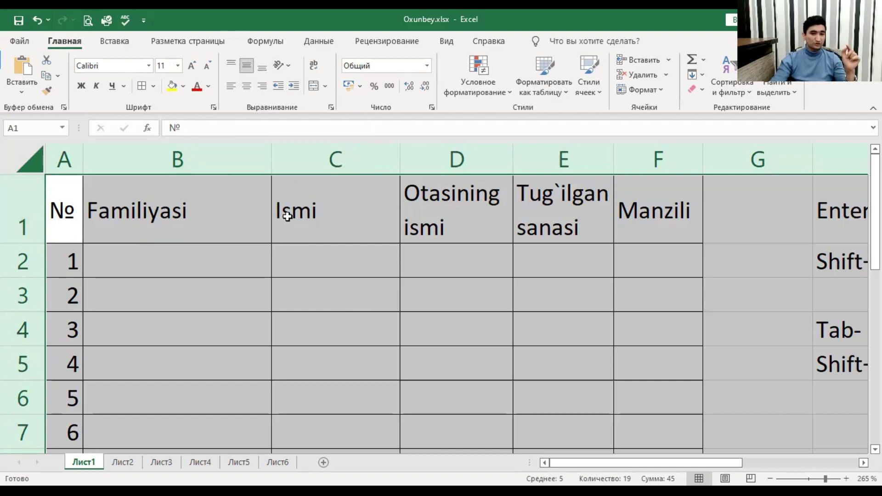
click(247, 87)
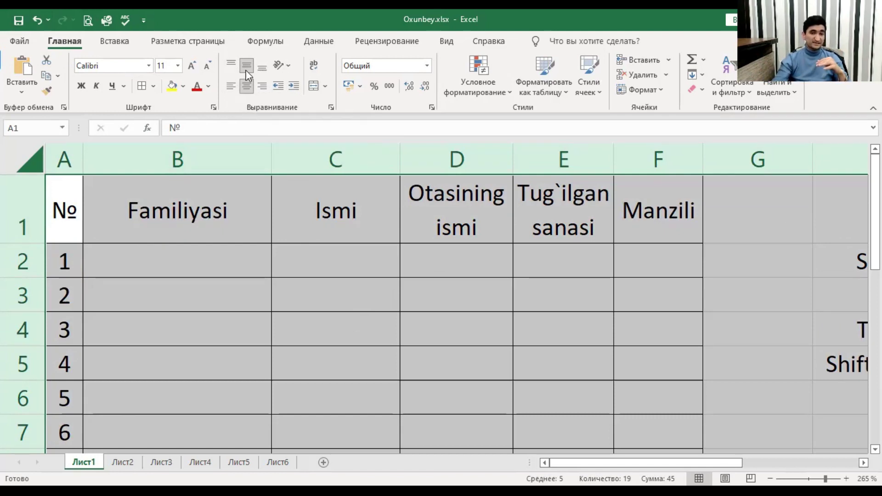
click(262, 65)
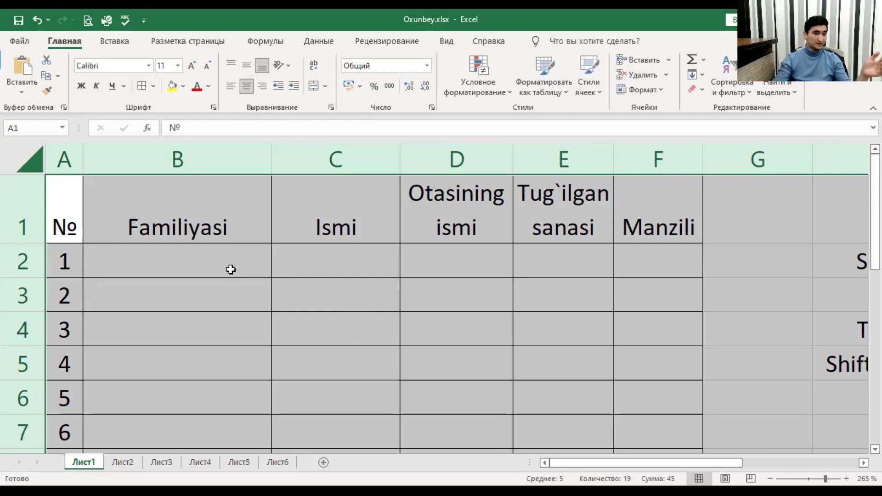
click(247, 84)
click(248, 67)
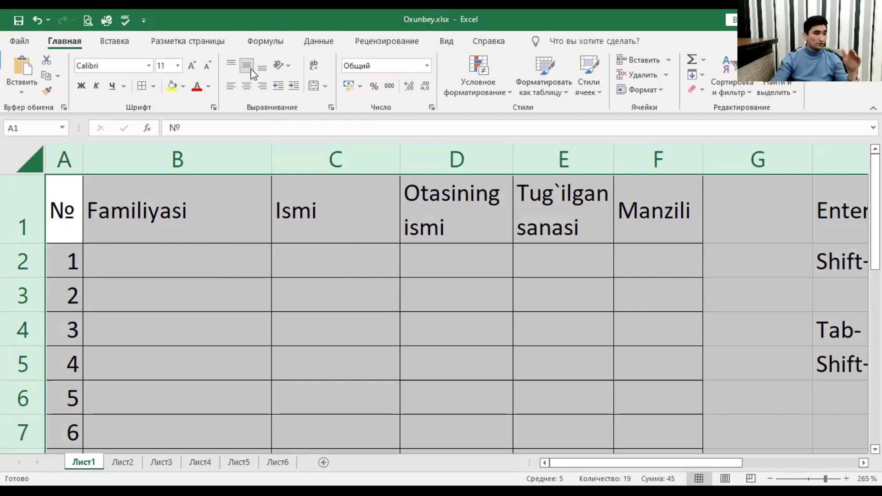
click(247, 86)
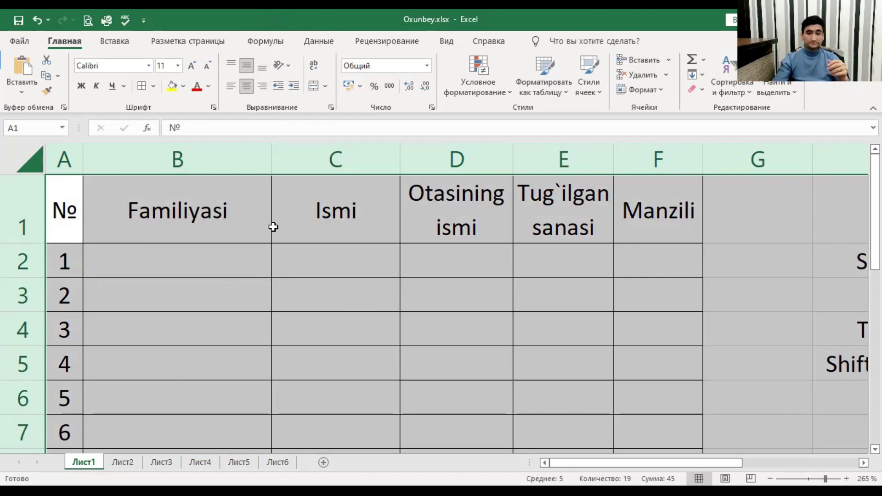
Step: Enter the student's surname, first name and patronymic in B2, C2 and D2
click(109, 274)
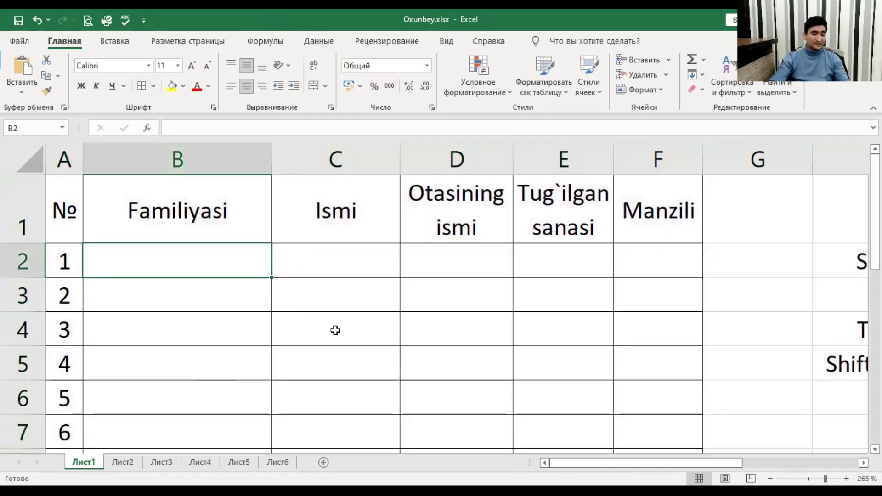
key(Tab)
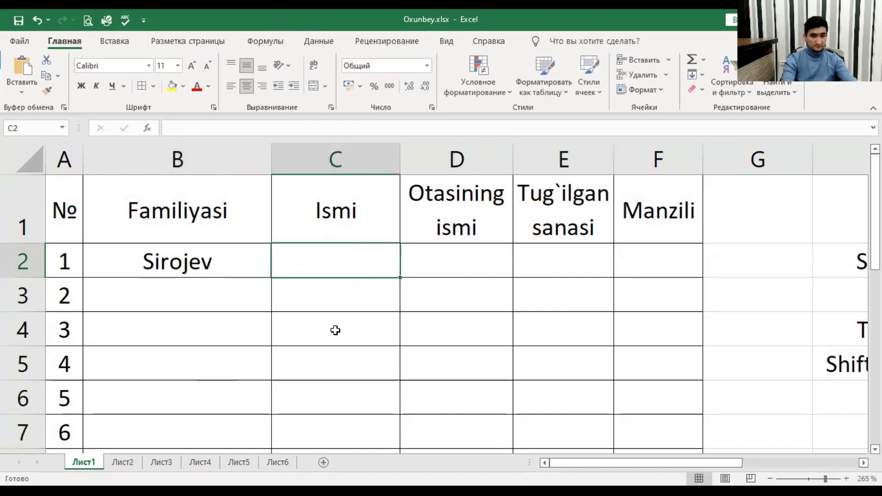
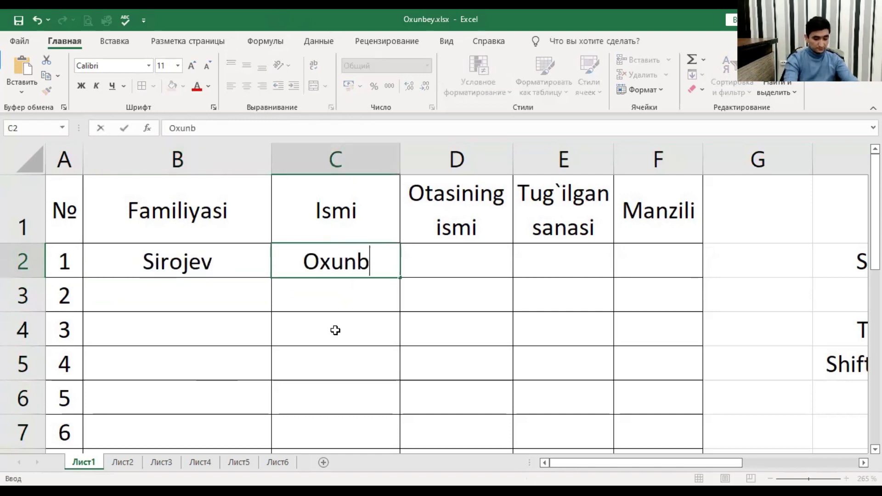
key(Tab)
key(Tab)
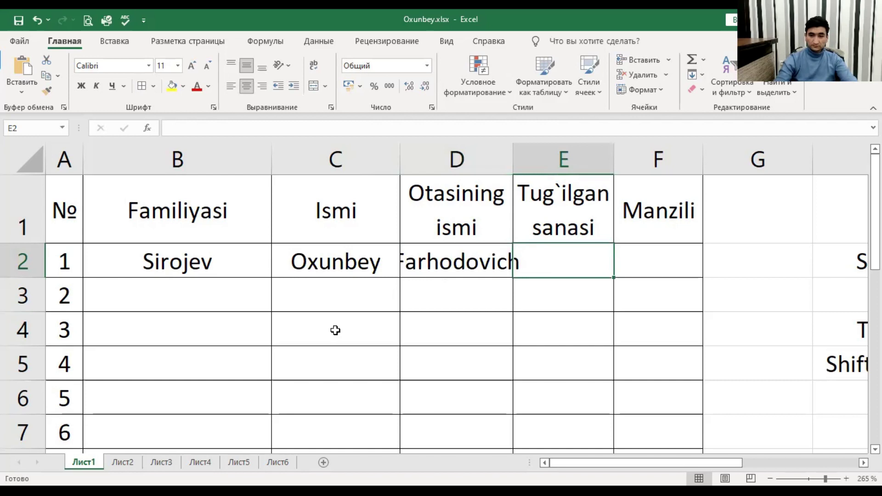
double_click(513, 159)
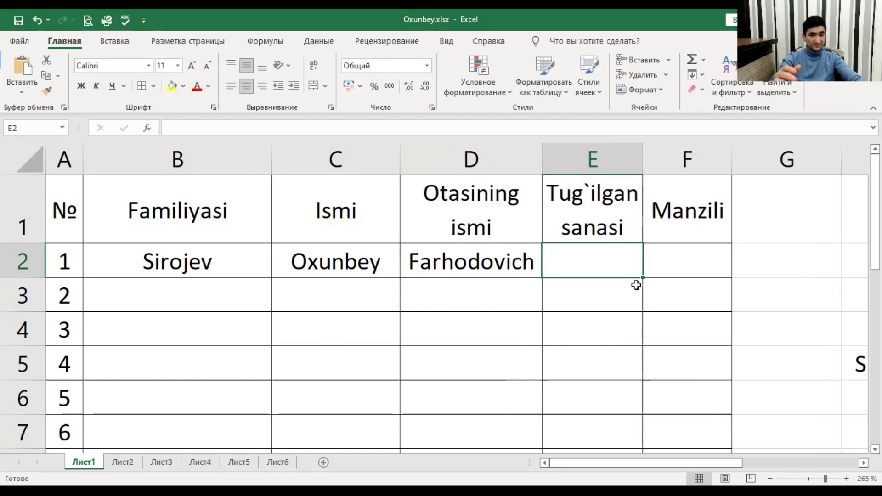
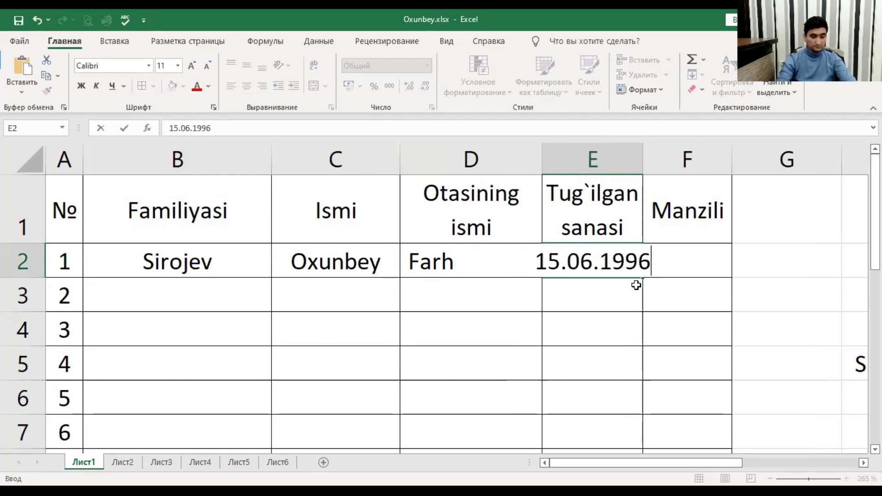
key(Tab)
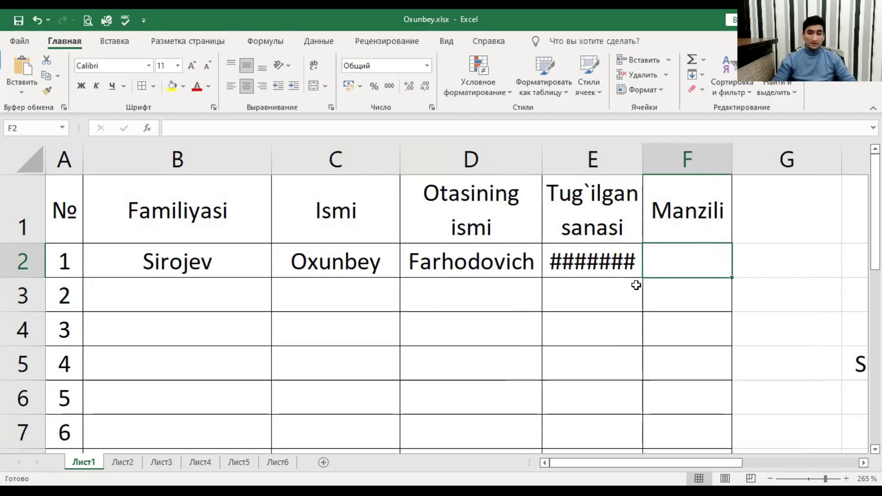
click(600, 267)
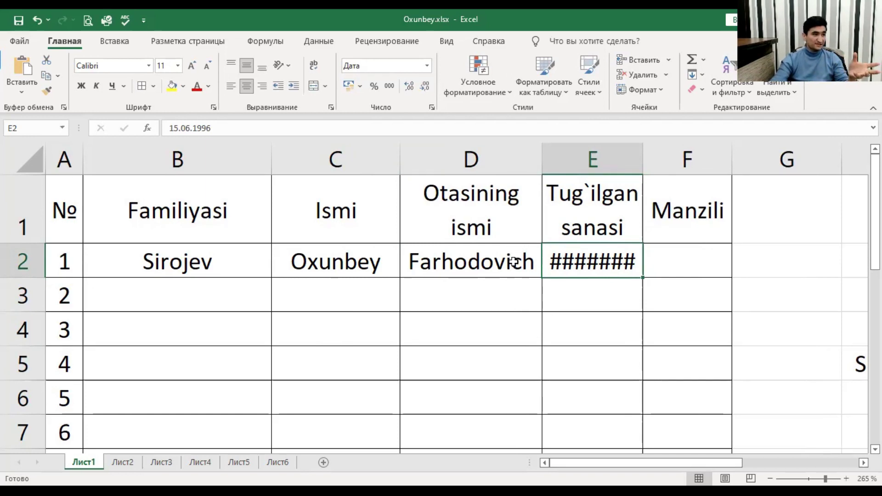
double_click(590, 261)
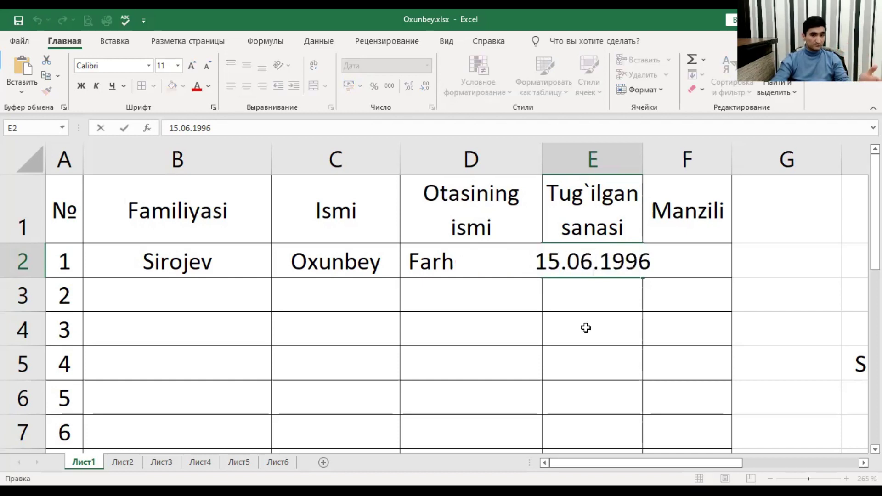
drag(536, 266, 665, 269)
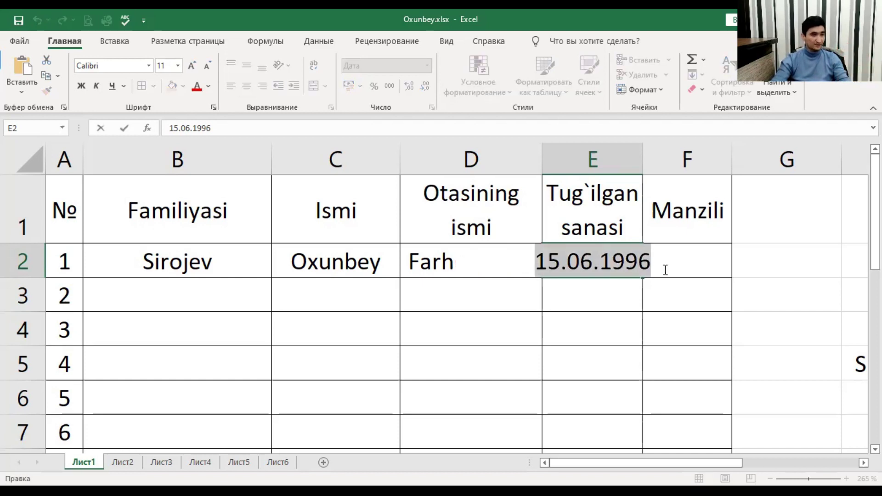
key(Right)
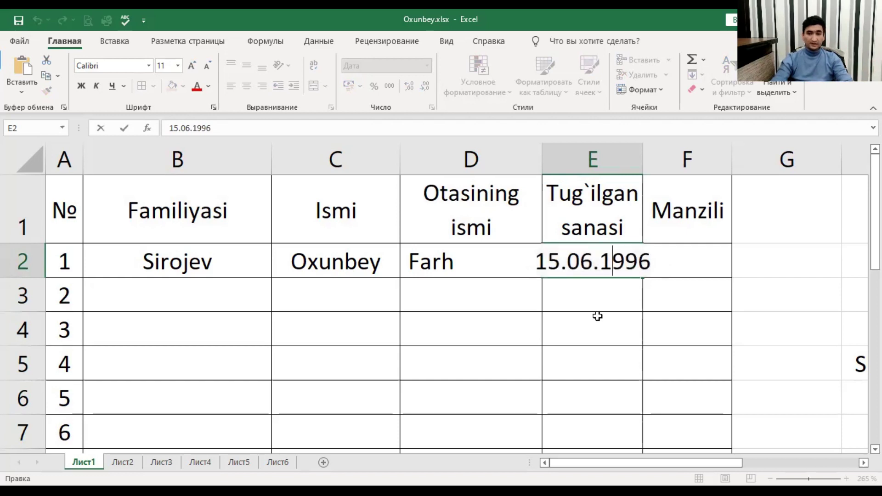
key(Tab)
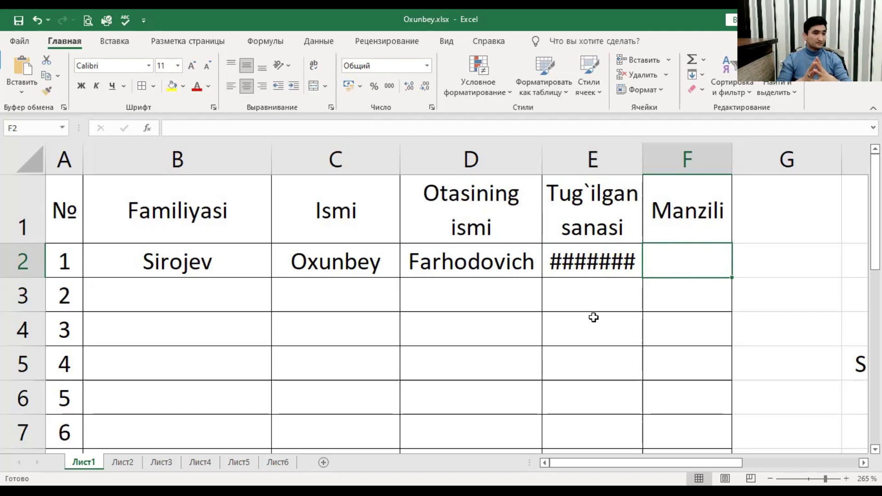
Step: Auto-fit column E for the date, then enter the student's two-line street address in F2
double_click(641, 149)
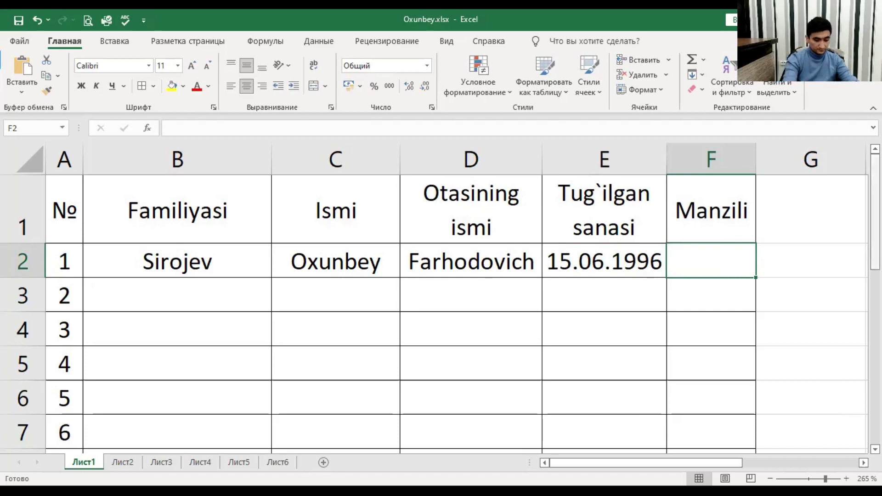
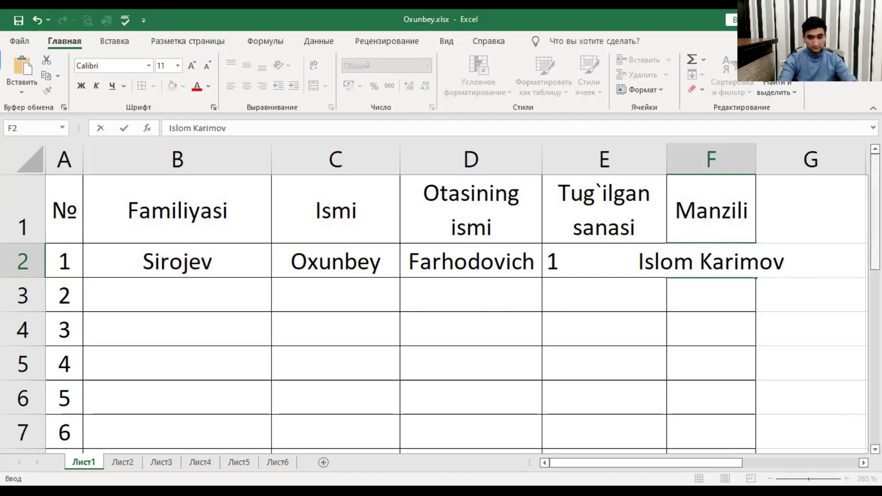
key(alt+Return)
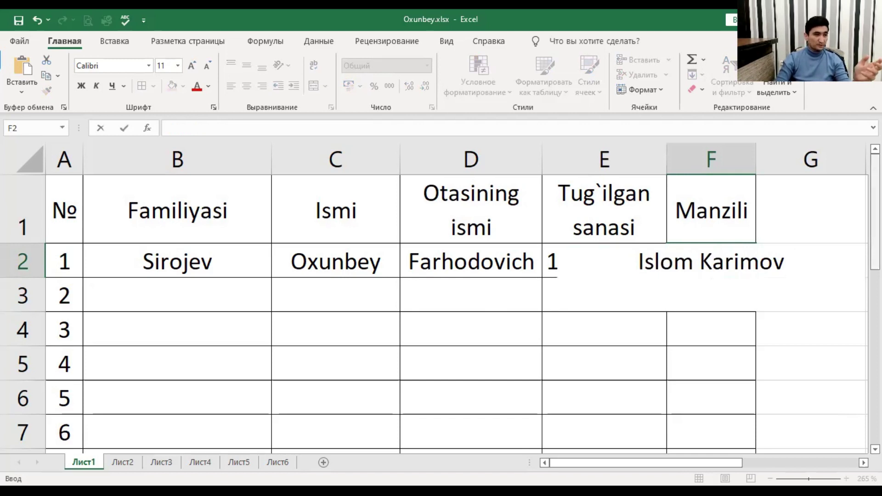
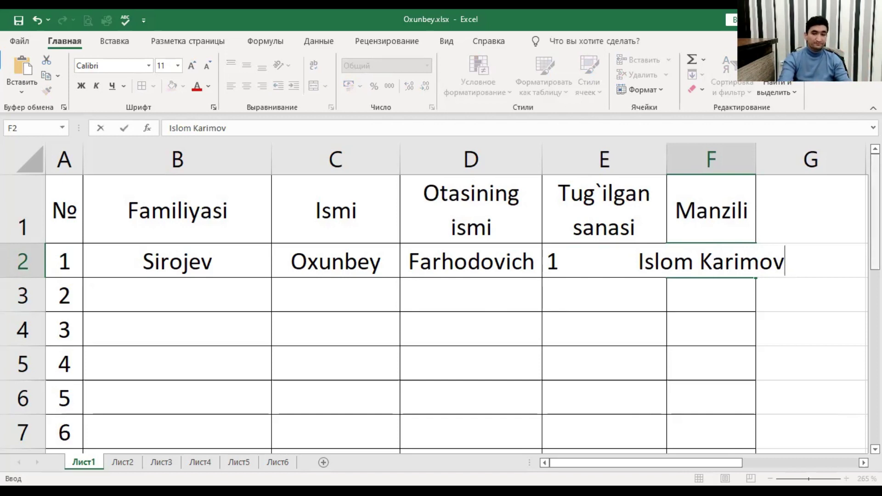
key(alt+Return)
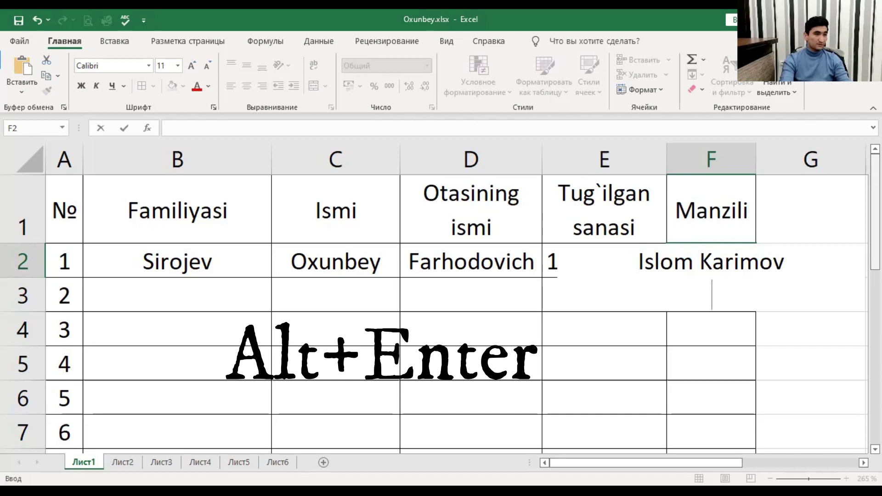
key(alt)
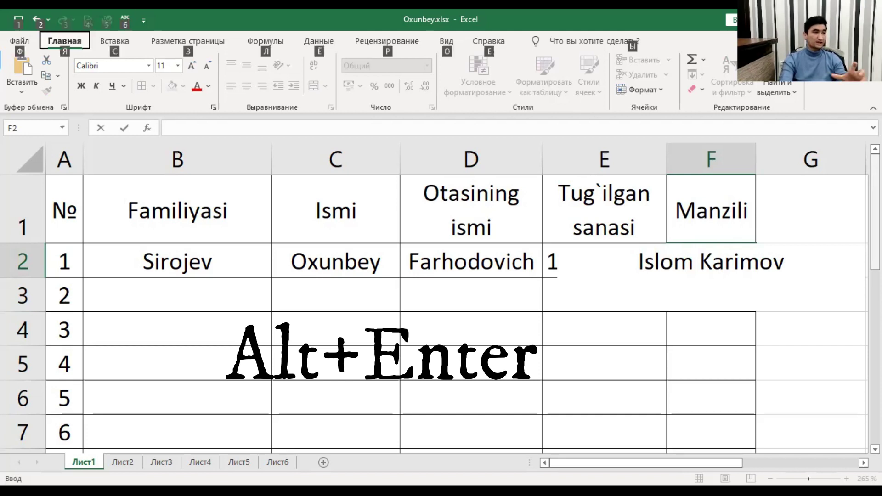
key(alt)
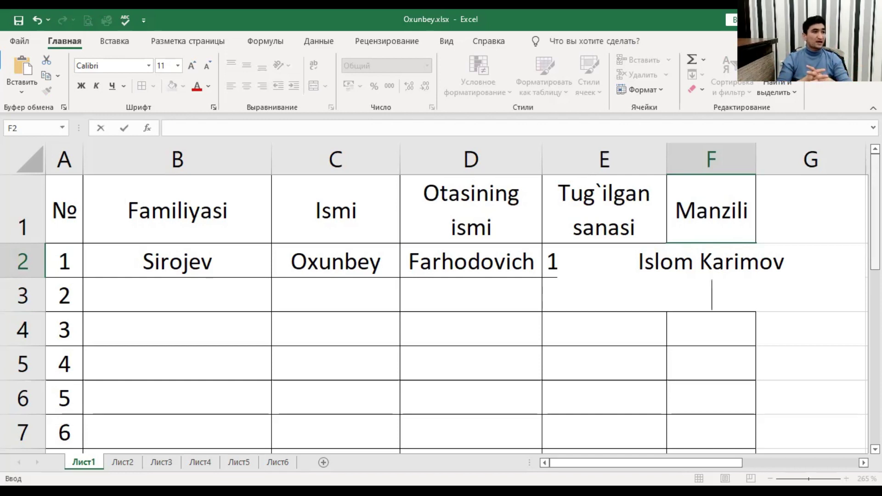
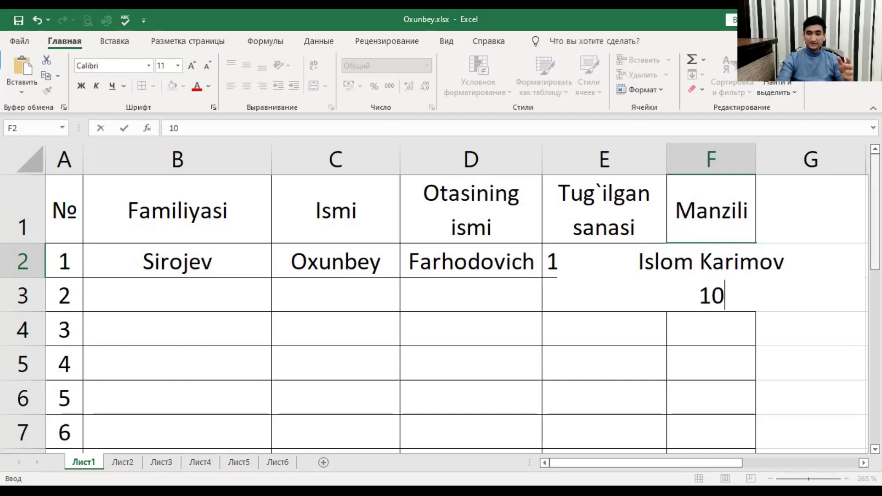
key(Return)
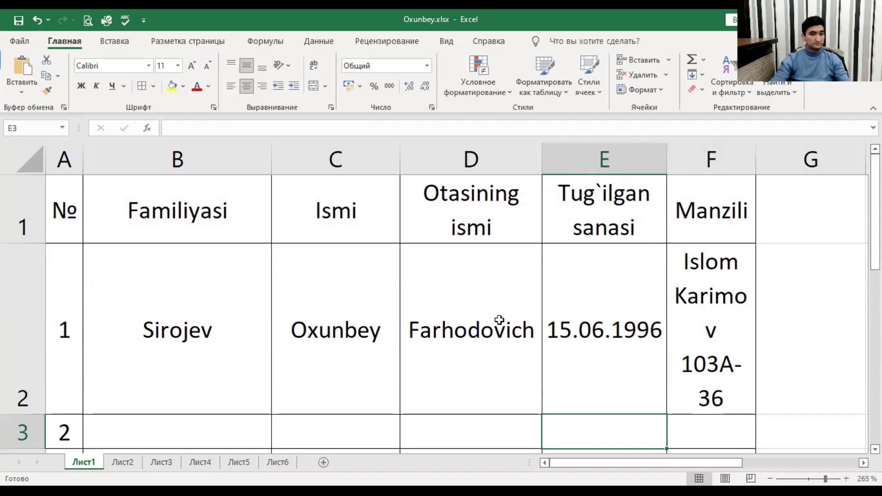
Step: Select header cells A1 through F1 after a trial selection over rows 1–2
scroll(499, 319, down, 2)
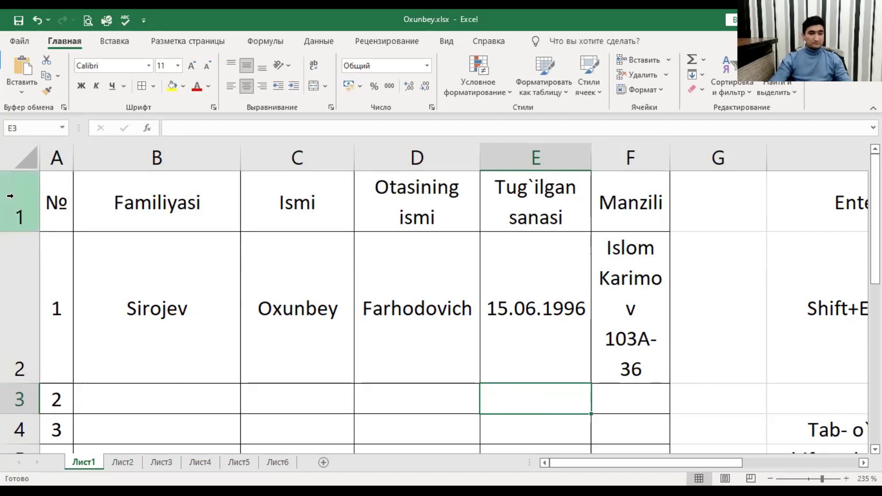
mouse_move(58, 201)
mouse_down()
mouse_move(641, 220)
mouse_move(641, 342)
mouse_up()
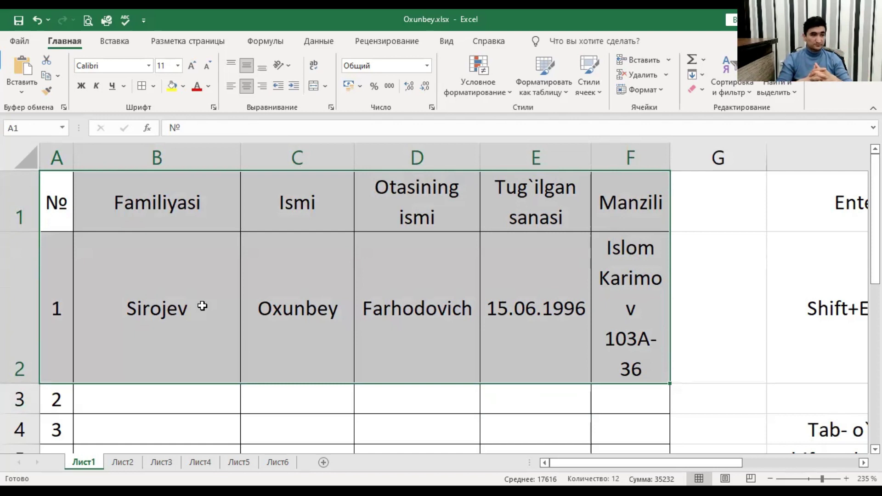
click(261, 246)
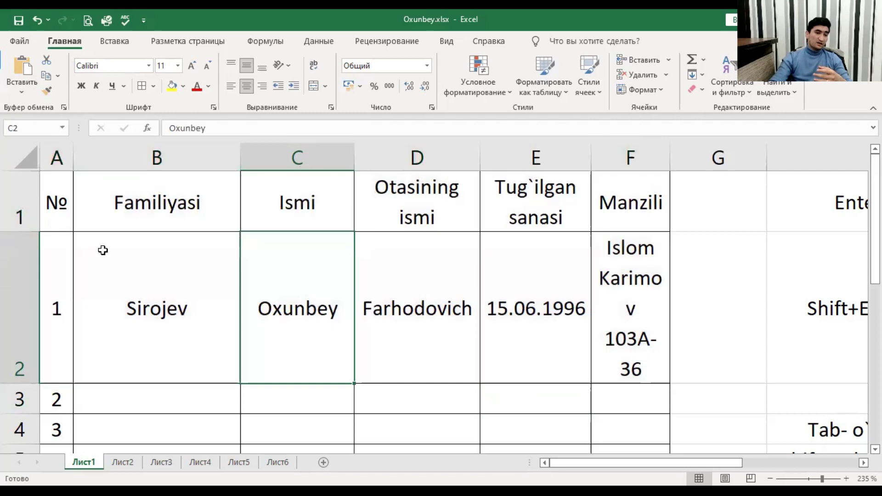
drag(51, 211, 606, 208)
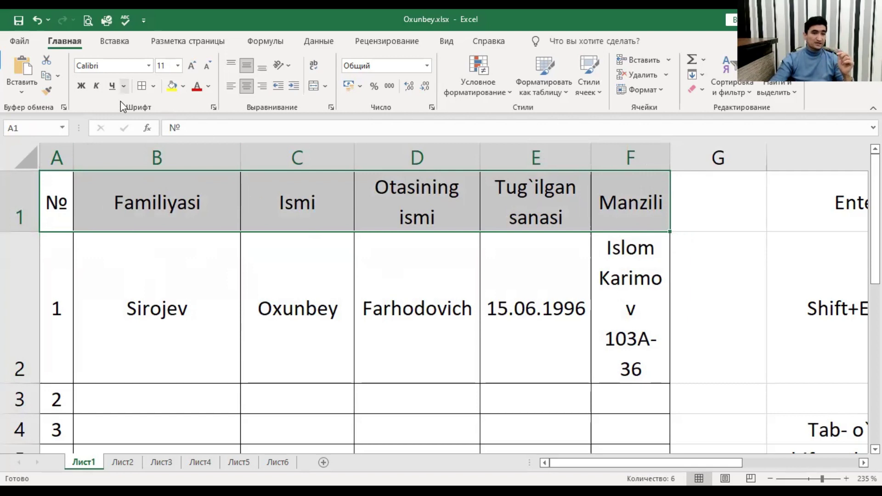
Step: Make the header titles bold, italic and double-underlined
click(82, 86)
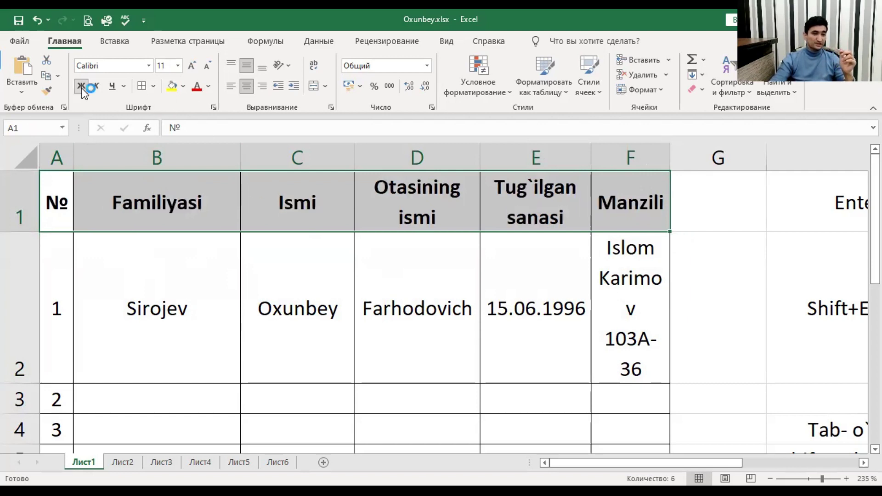
click(96, 86)
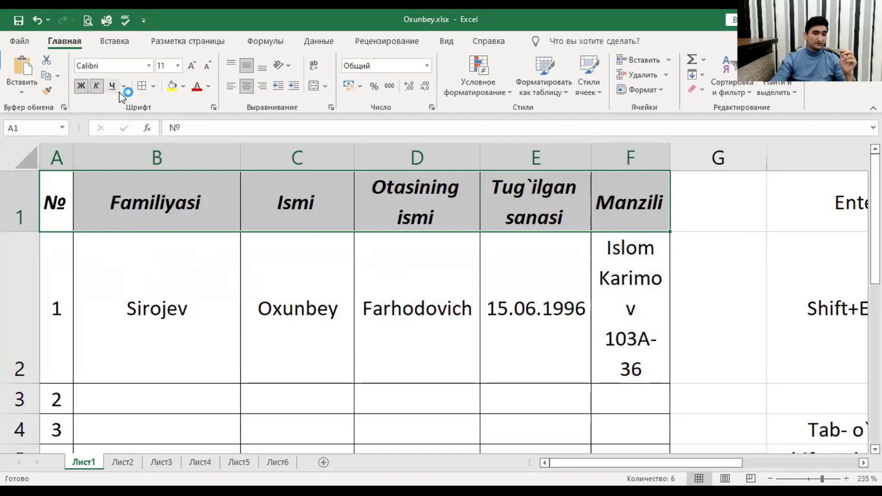
click(124, 90)
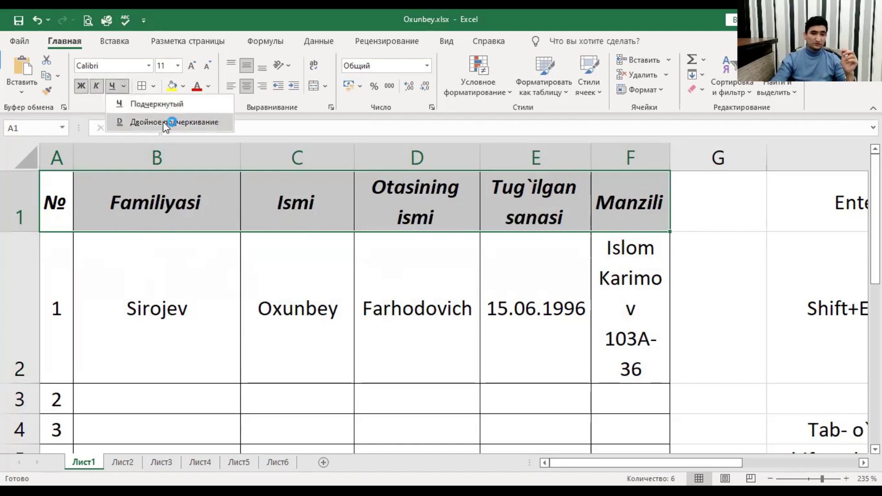
click(206, 122)
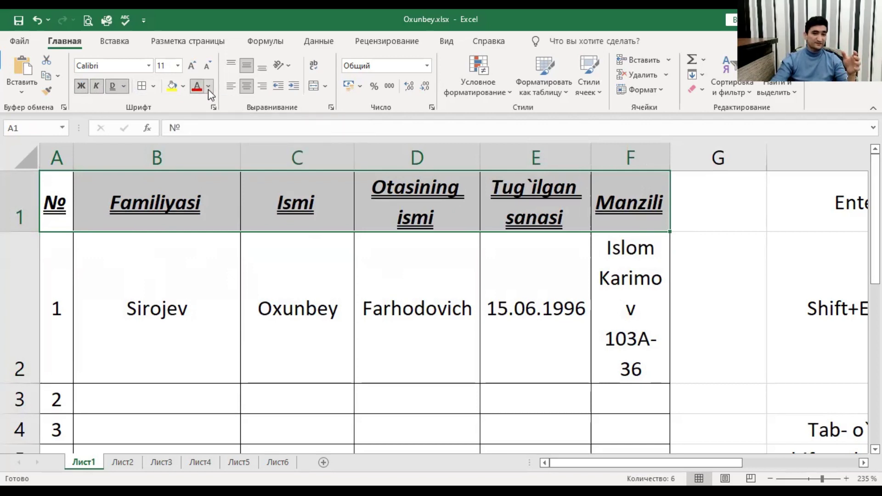
Step: Colour the header text red and fill the header row A1:F1 with green
click(208, 87)
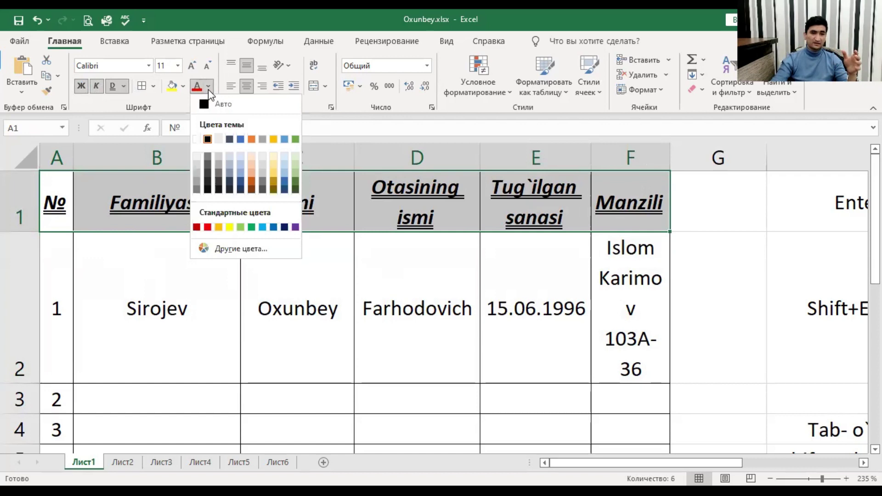
click(197, 227)
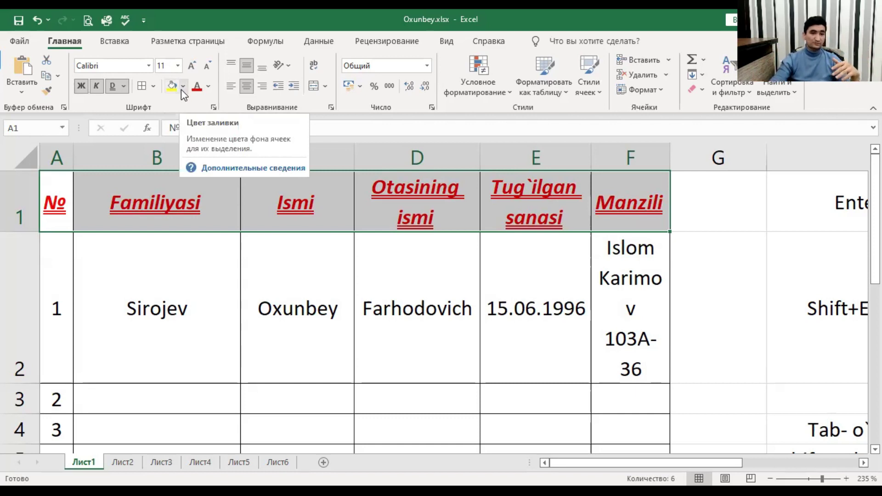
click(171, 86)
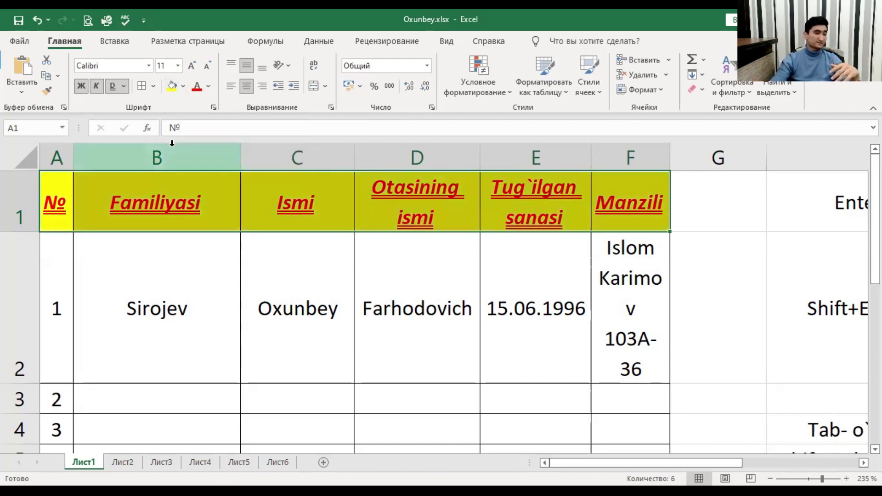
click(183, 87)
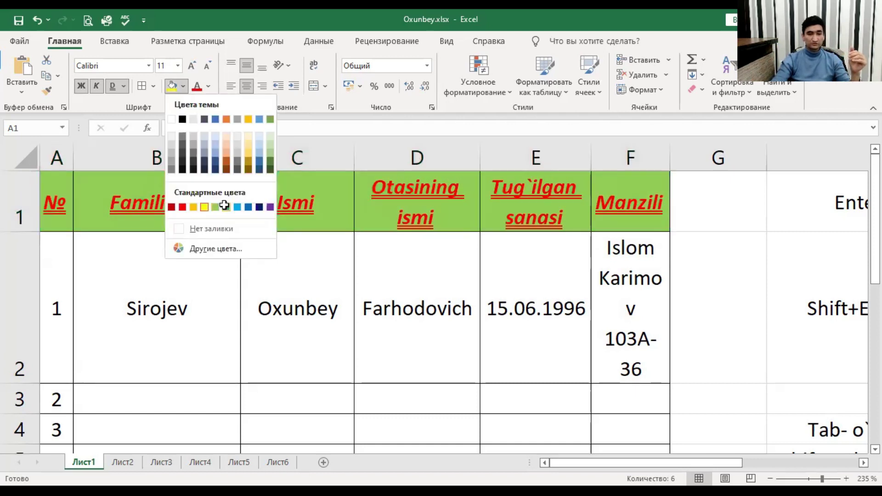
click(226, 208)
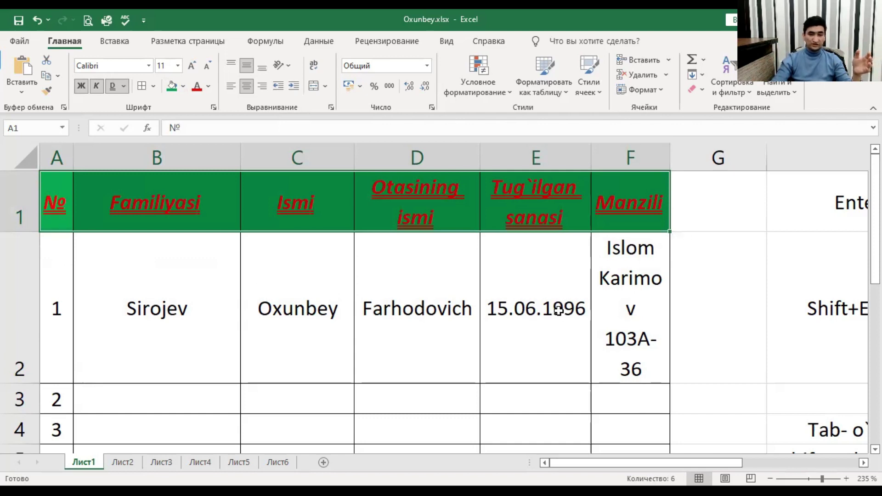
click(597, 306)
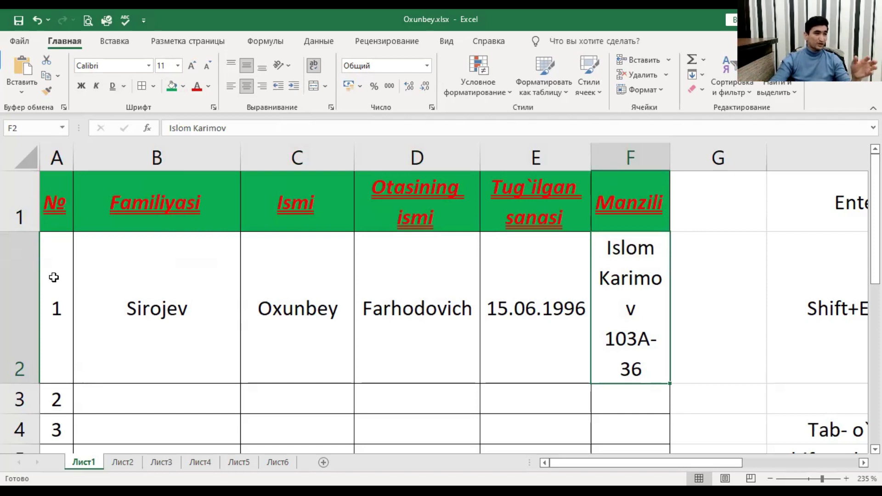
Step: Give the student data rows a light green fill and yellow text
drag(54, 277, 638, 408)
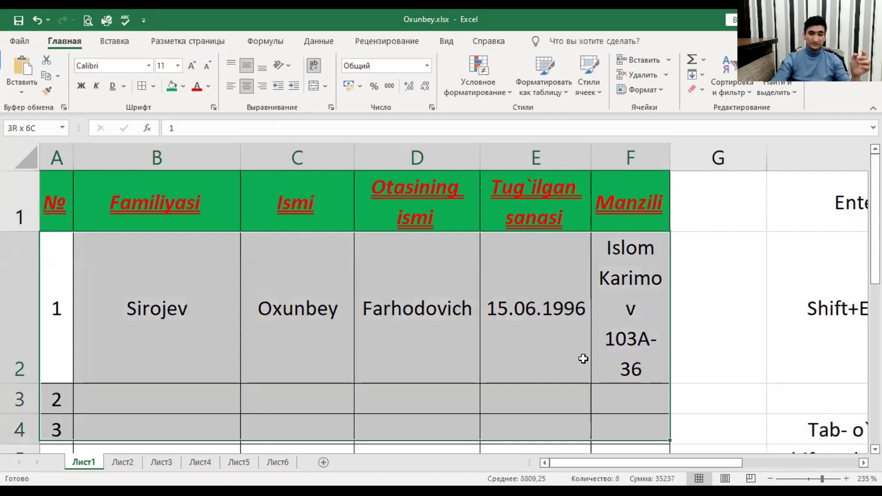
drag(638, 408, 634, 448)
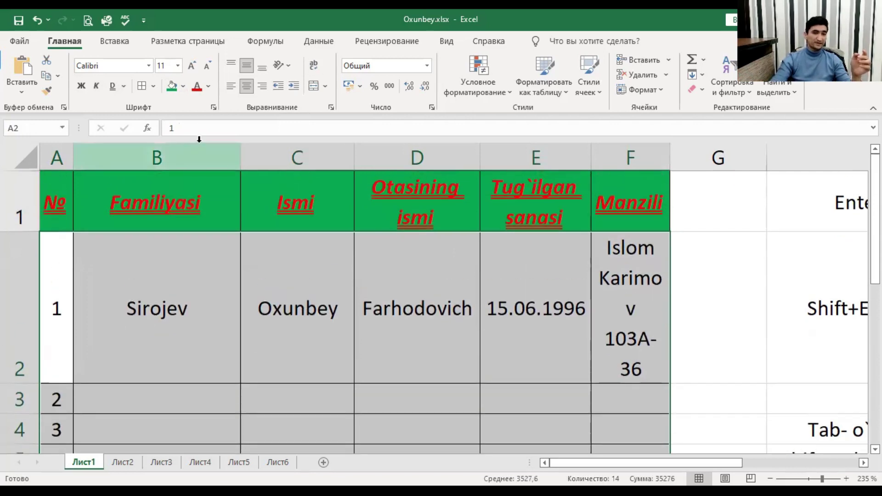
click(183, 86)
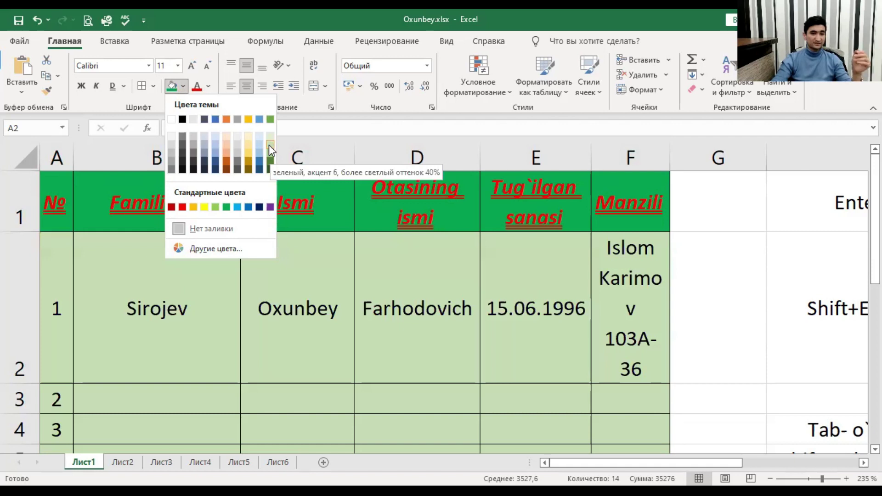
click(208, 86)
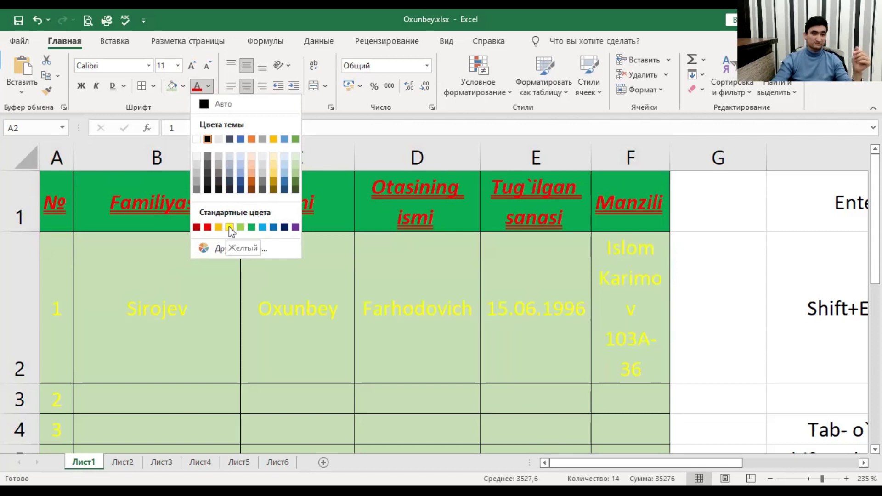
click(229, 226)
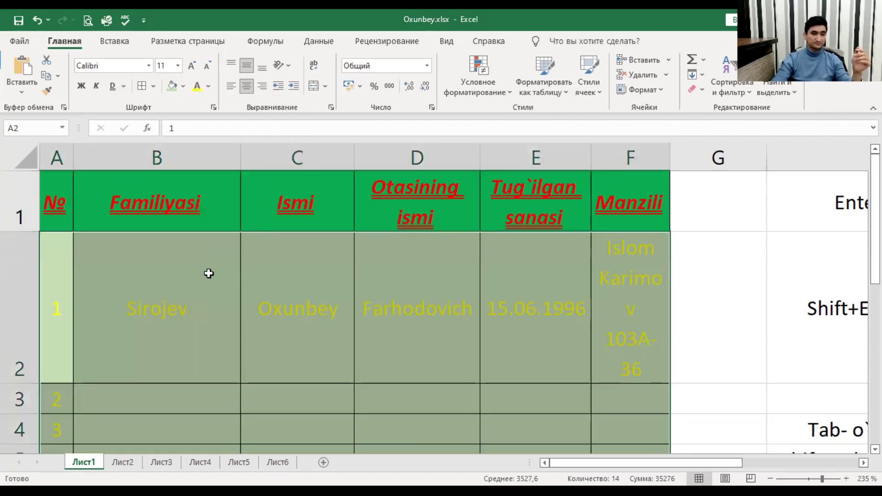
Step: Make the data text bold, italic and single-underlined, then deselect the range
click(81, 87)
click(93, 90)
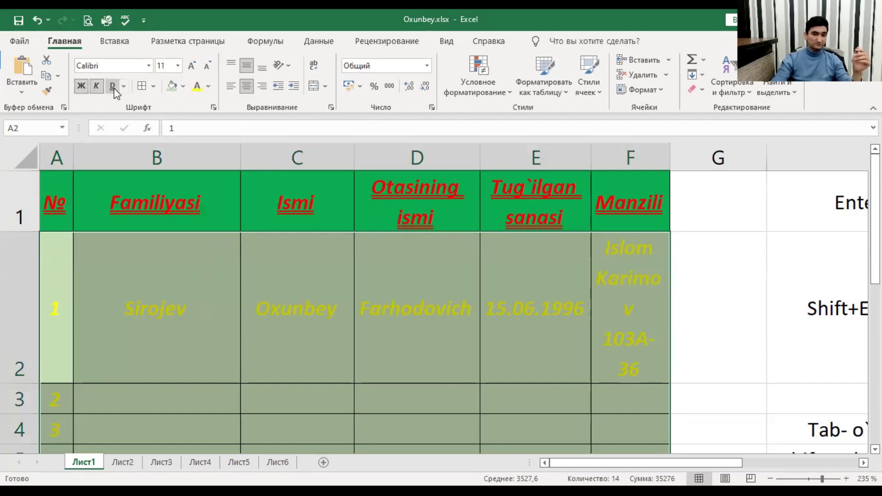
click(113, 88)
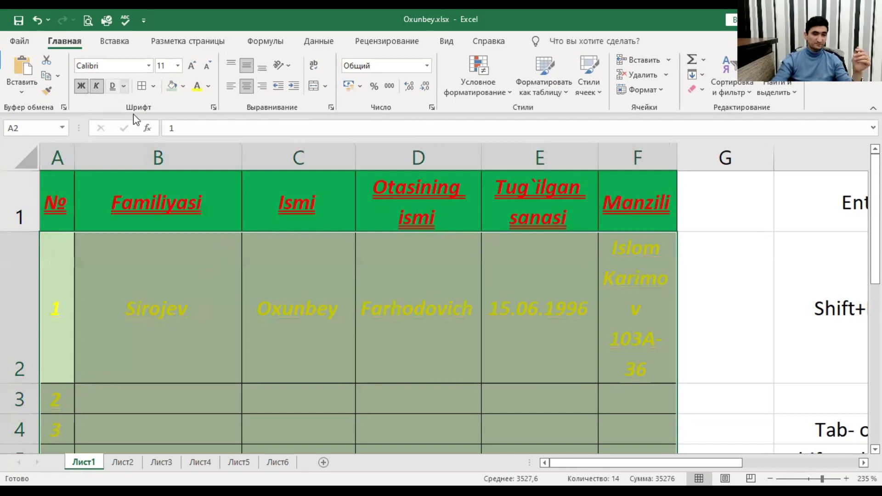
click(112, 86)
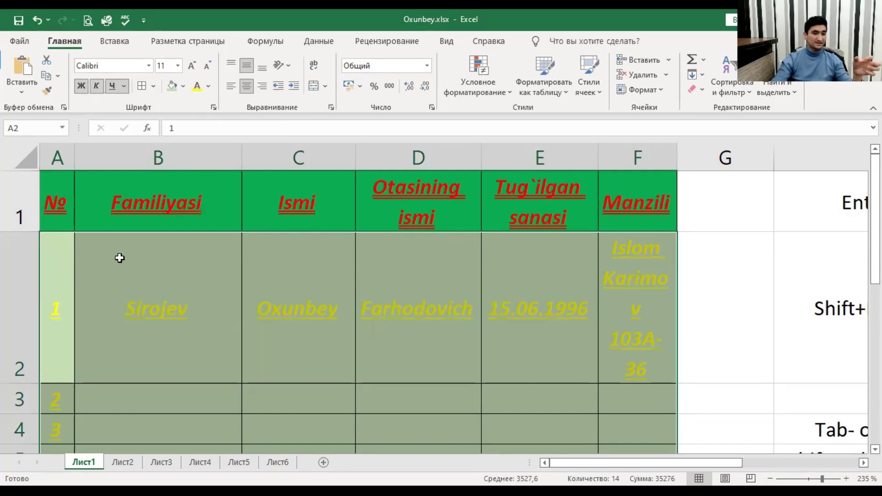
click(340, 305)
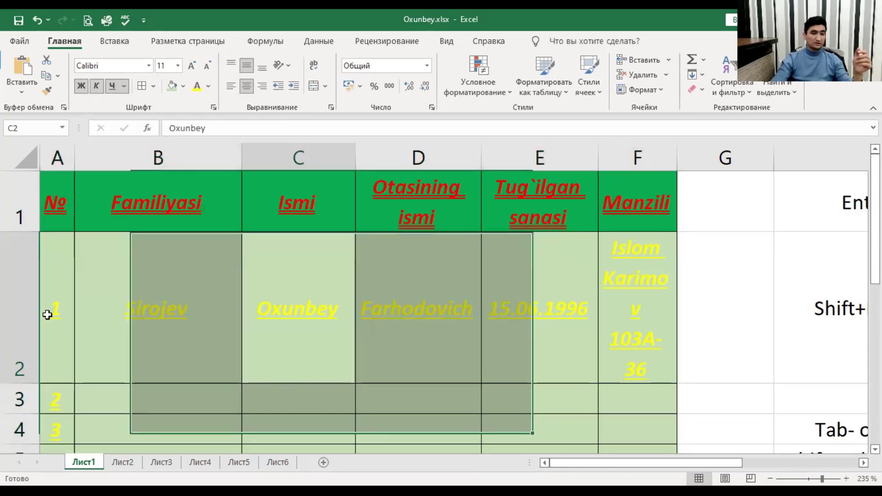
click(47, 315)
click(207, 347)
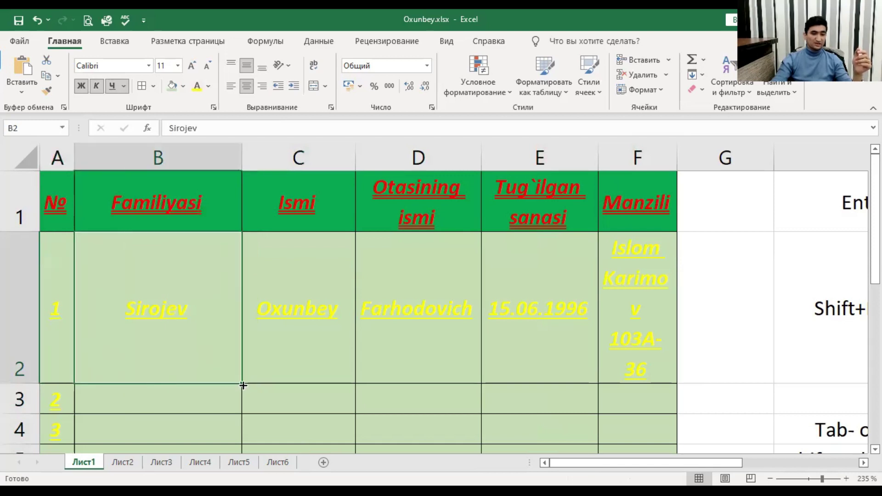
Step: Copy the first student's surname, first name and patronymic down columns B, C and D
drag(243, 384, 242, 411)
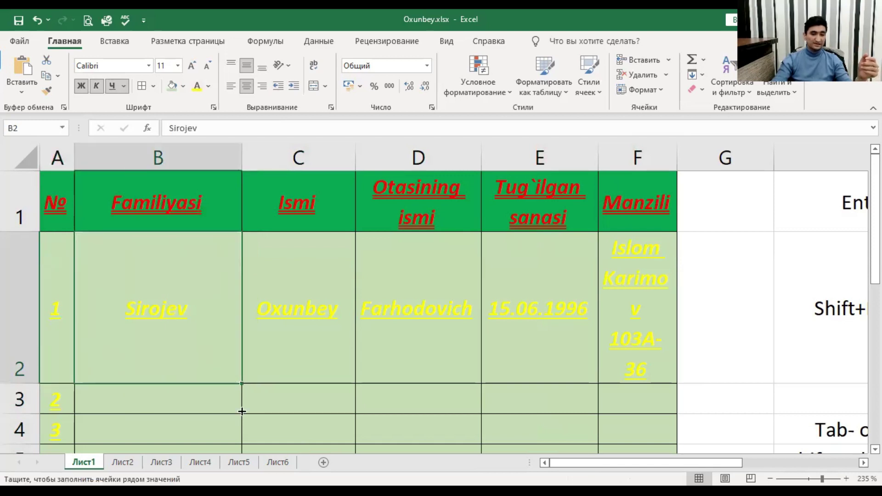
drag(241, 383, 242, 450)
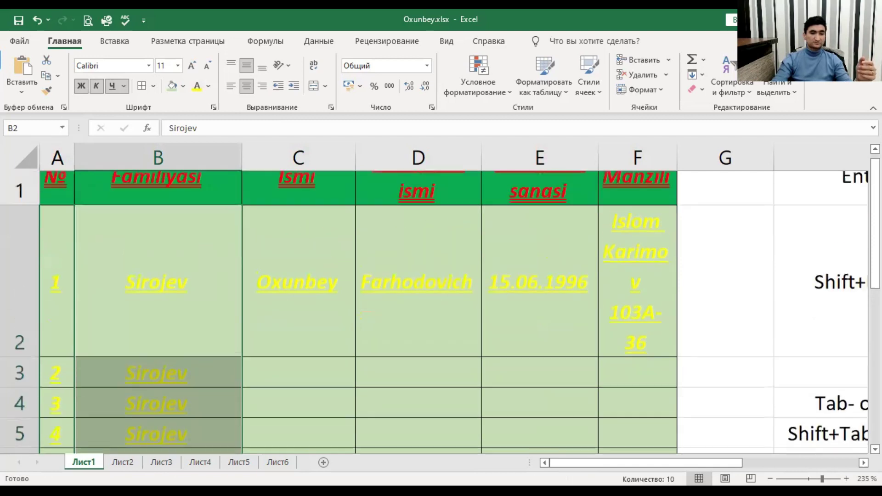
click(321, 335)
drag(357, 385, 322, 400)
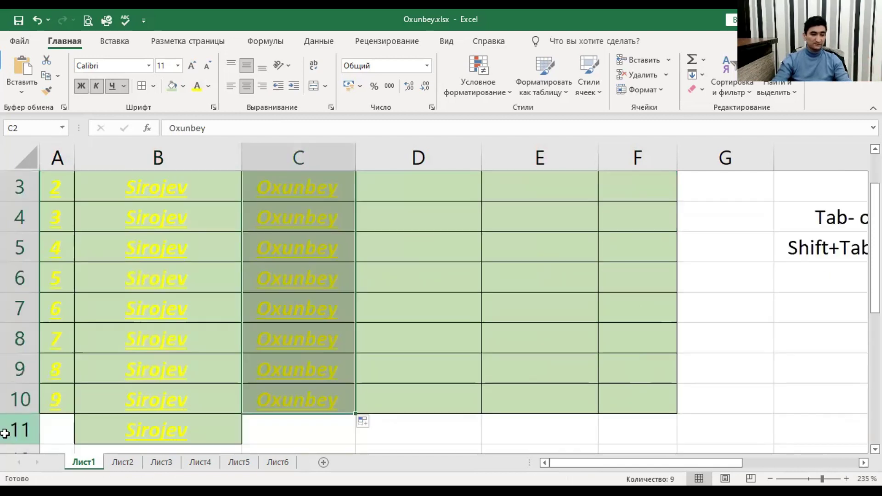
scroll(374, 412, up, 1)
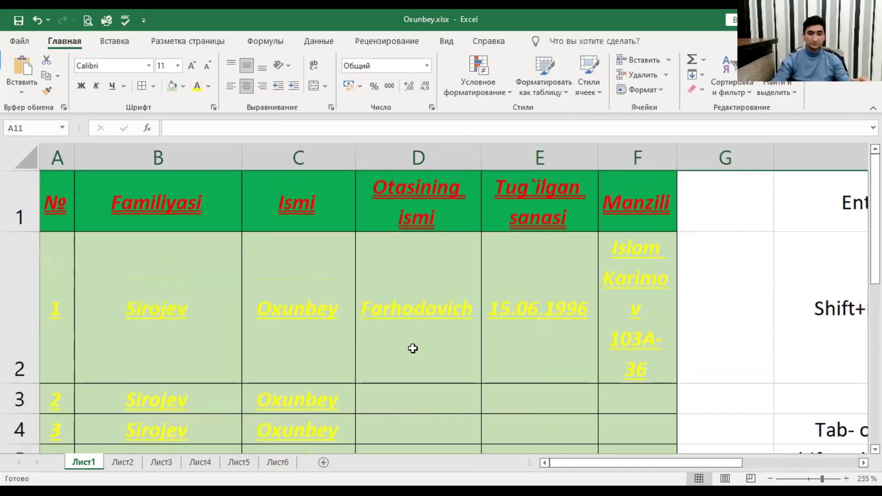
click(411, 349)
drag(484, 385, 457, 429)
Step: Fill columns E and F down so birth dates run 16.06.1996, 17.06.1996 and addresses increment
click(593, 379)
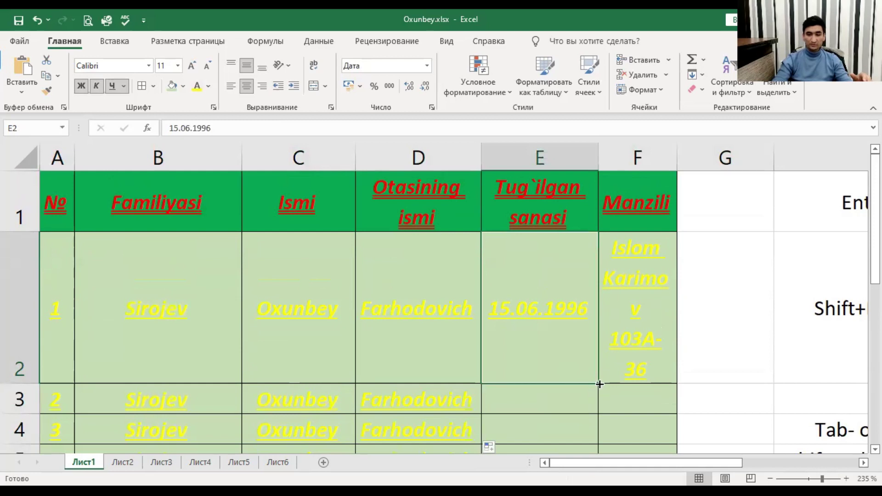
drag(598, 383, 584, 430)
click(616, 379)
mouse_move(678, 383)
mouse_down()
mouse_move(677, 409)
mouse_move(653, 432)
mouse_up()
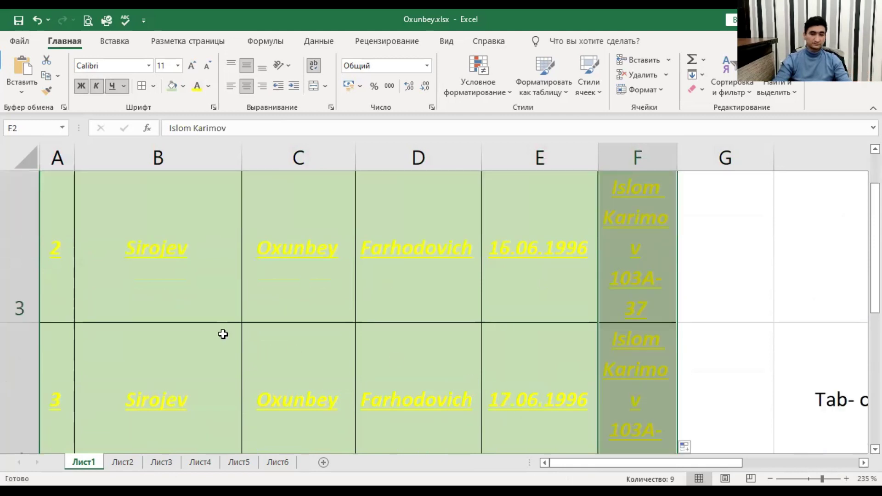
scroll(101, 310, down, 3)
scroll(288, 409, down, 4)
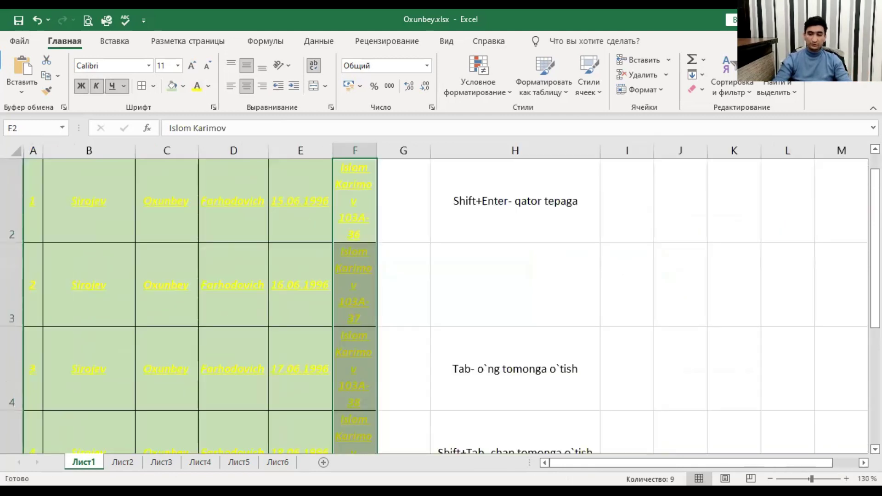
scroll(282, 290, up, 5)
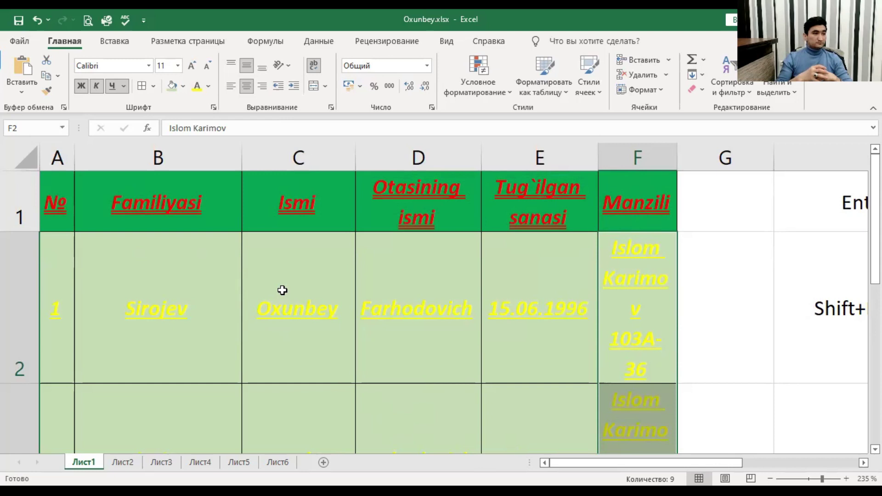